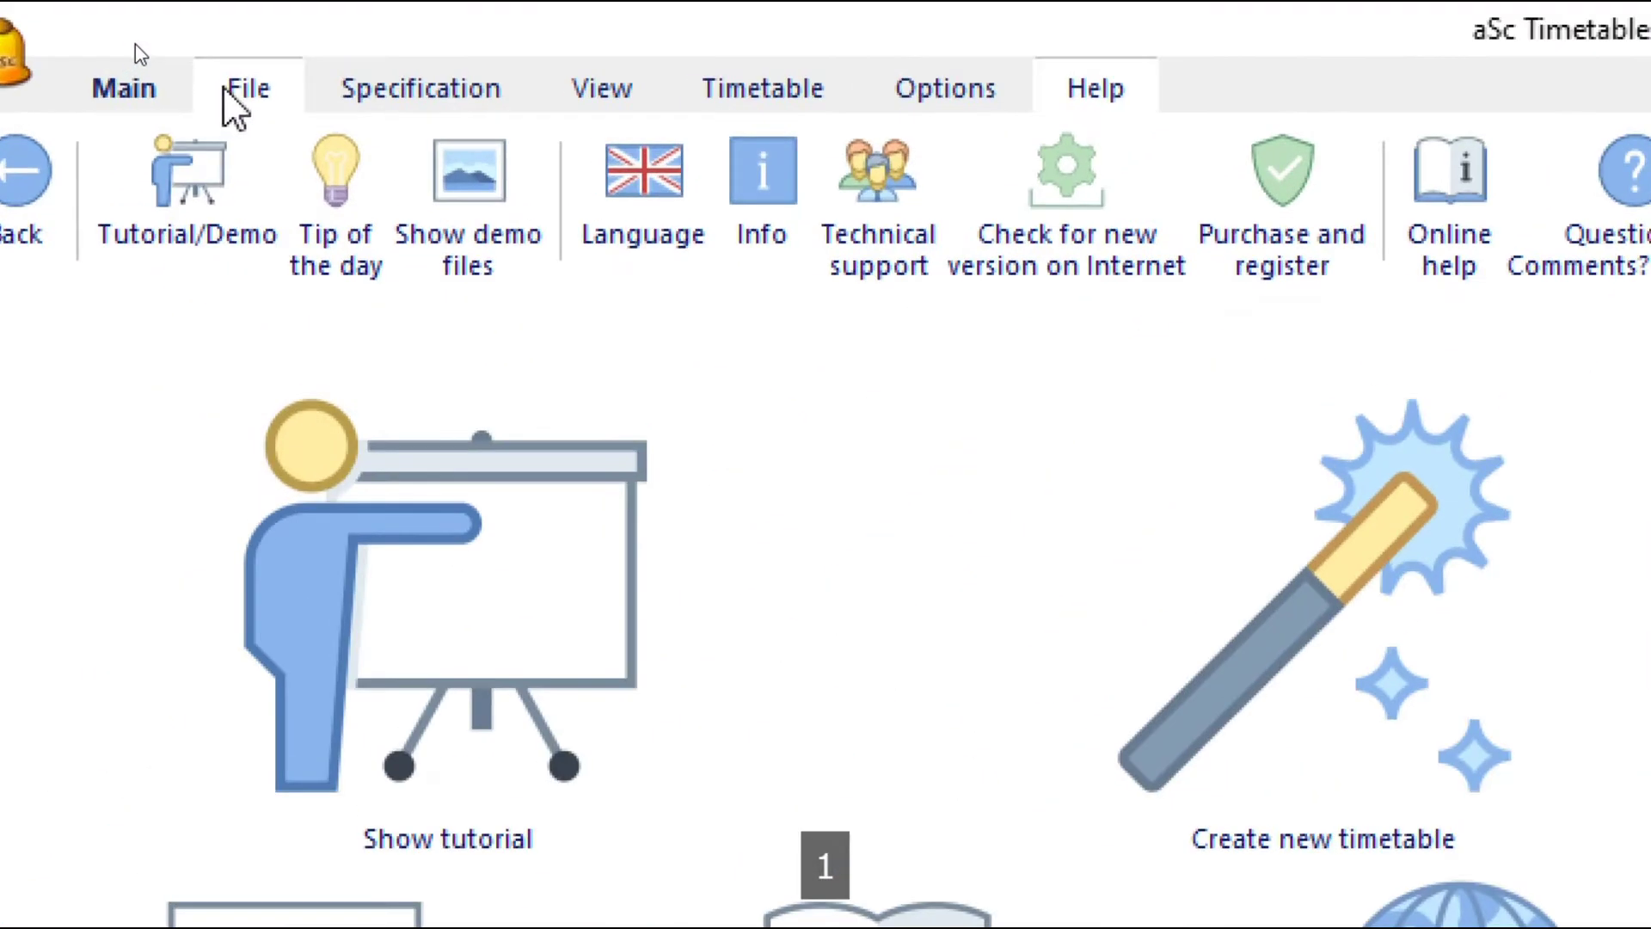
Step: Start a new timetable and enter ABC School System as the name of the school
click(225, 89)
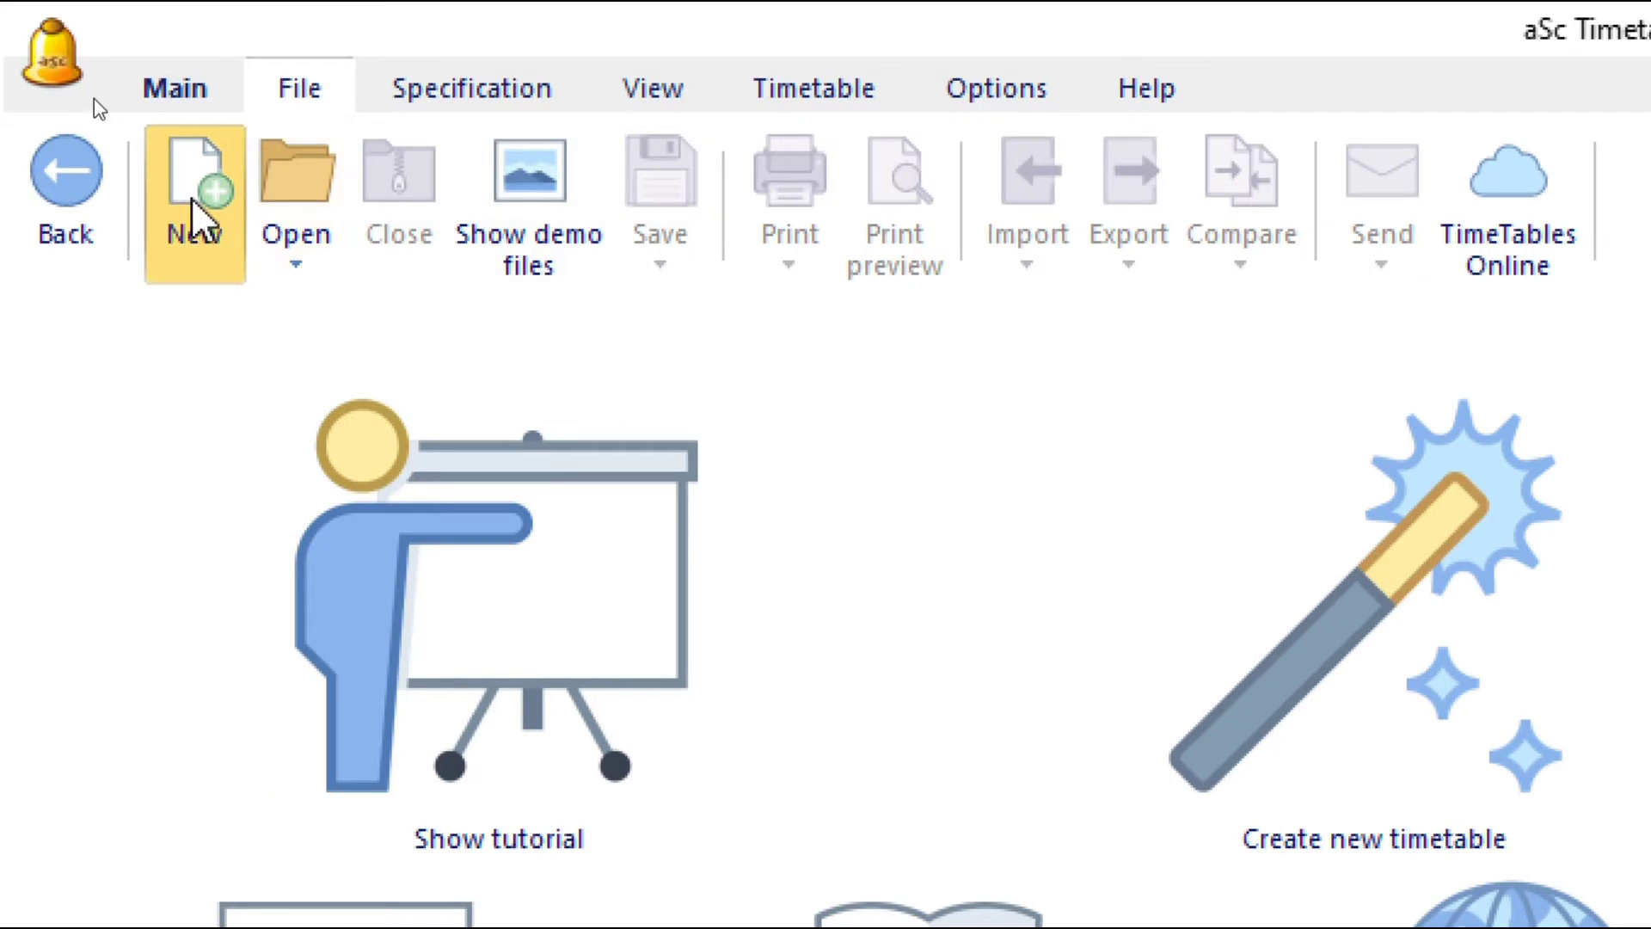
click(190, 198)
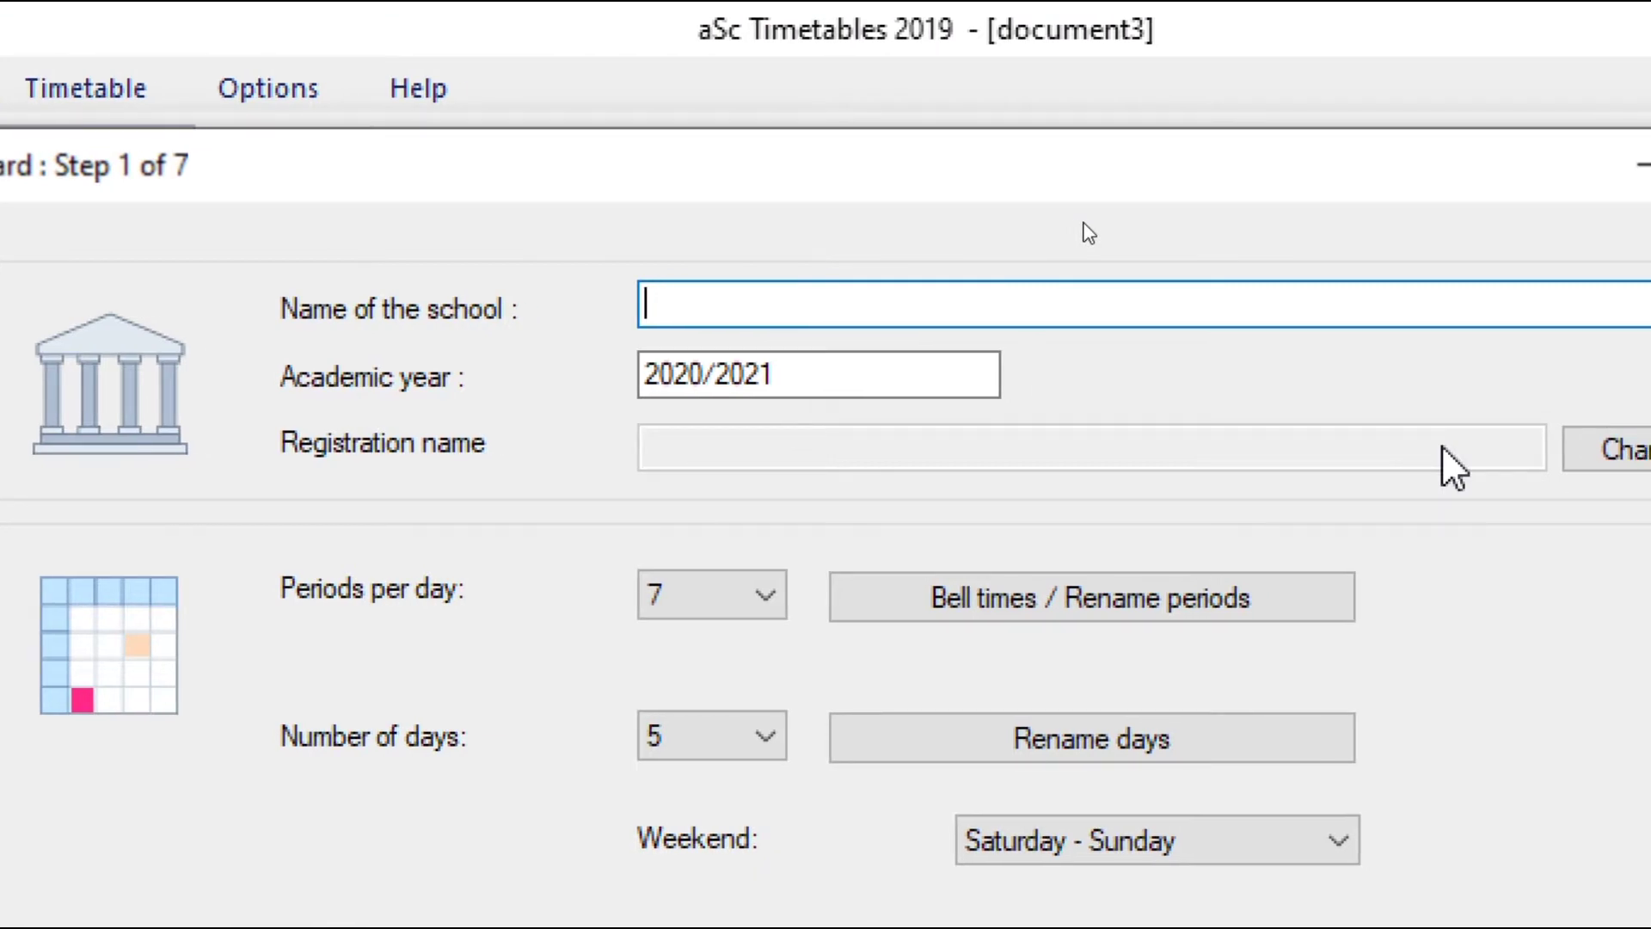
text(ABC )
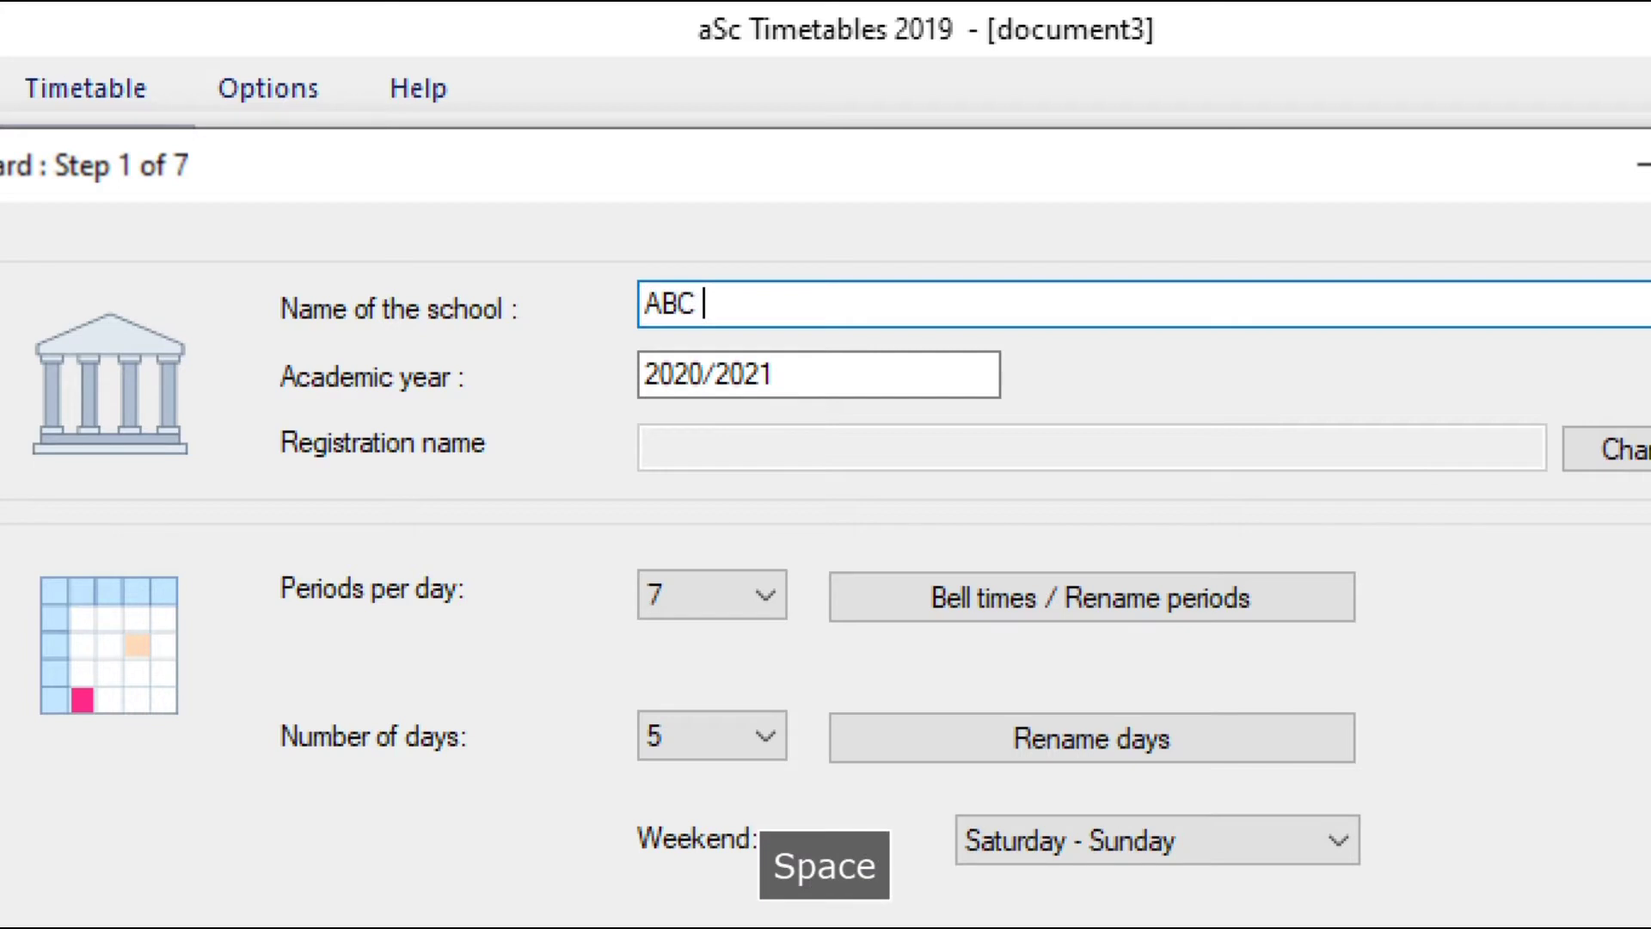
text(School Syste)
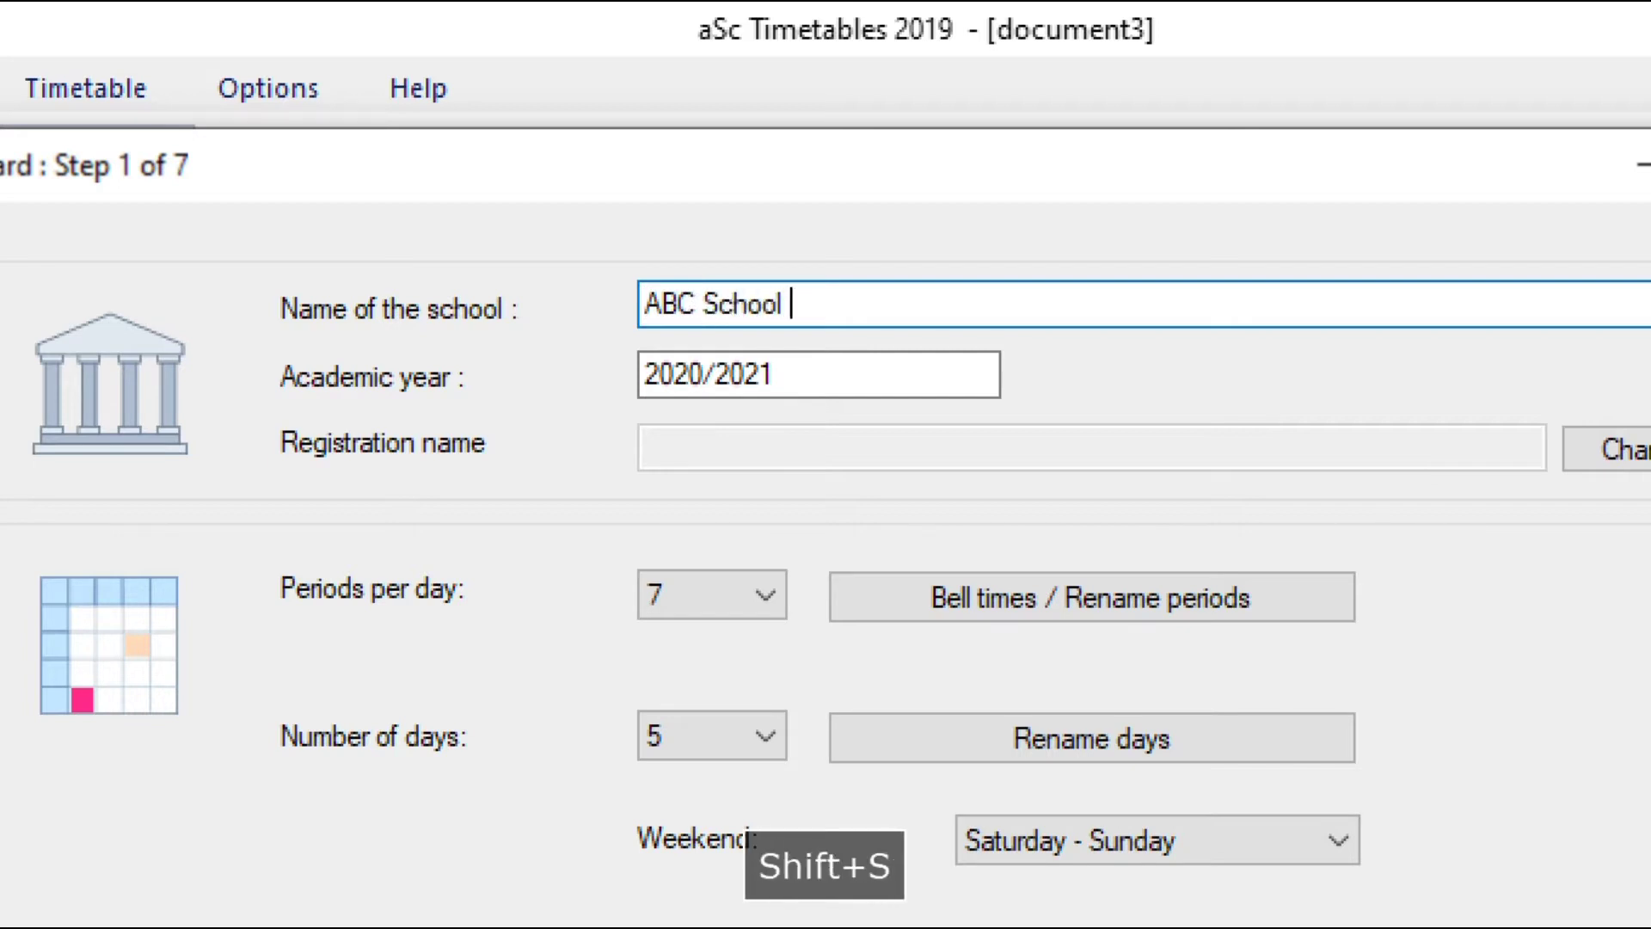
text(m)
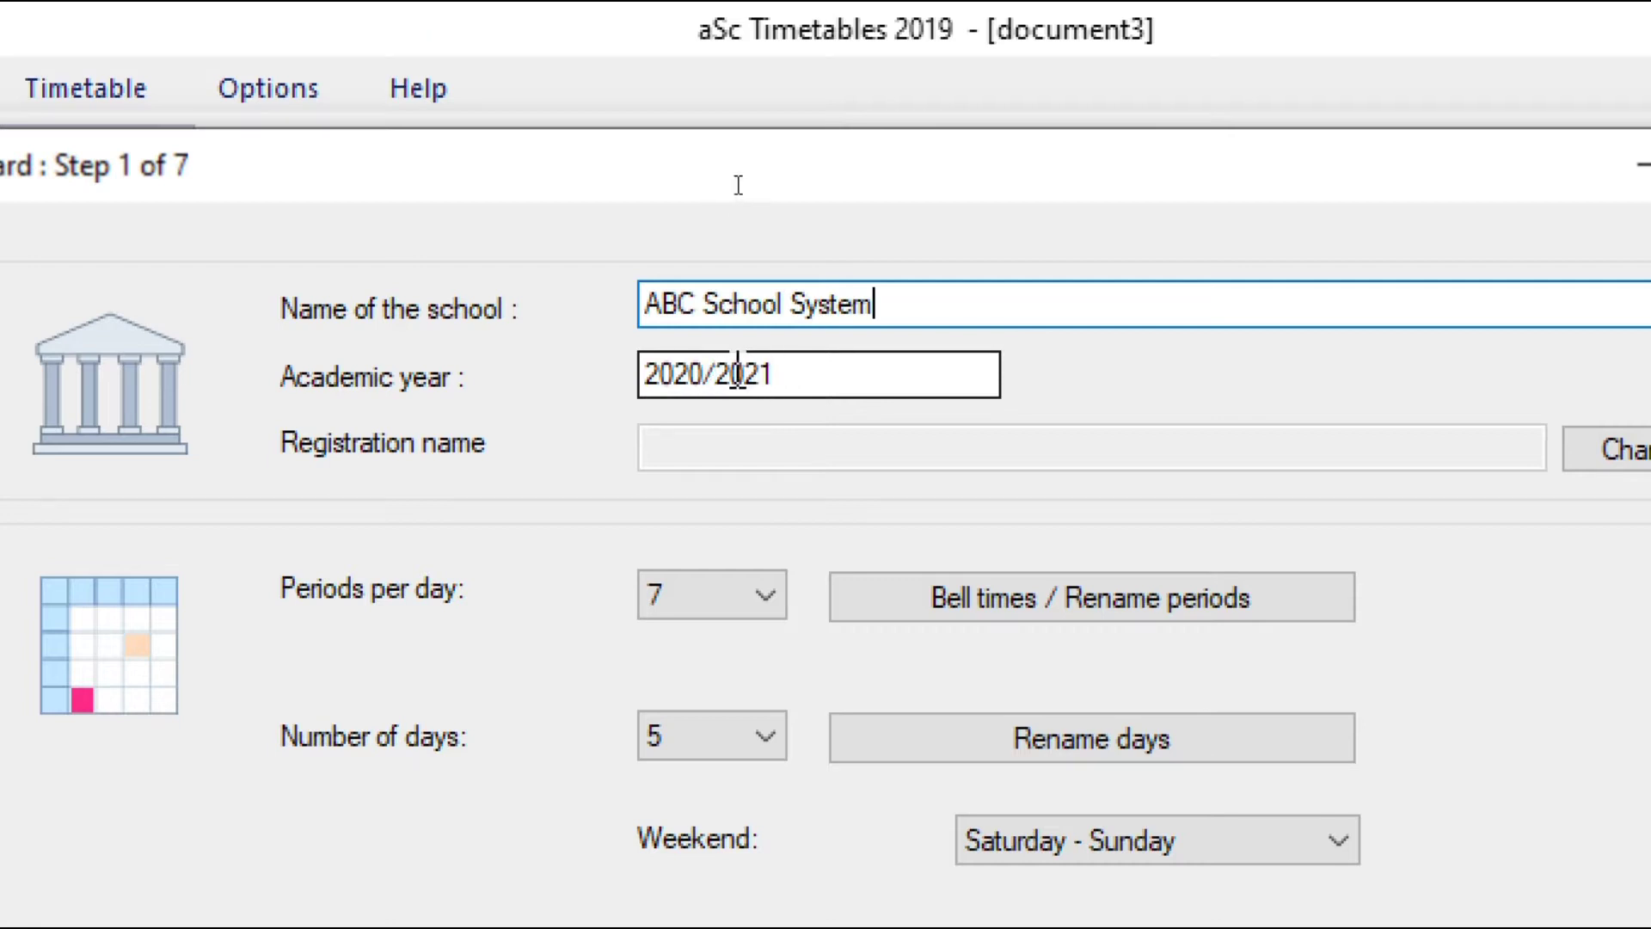
Step: Enter 2020/2021 as the academic year and set the periods per day to 6, accepting the lesson count change
click(772, 374)
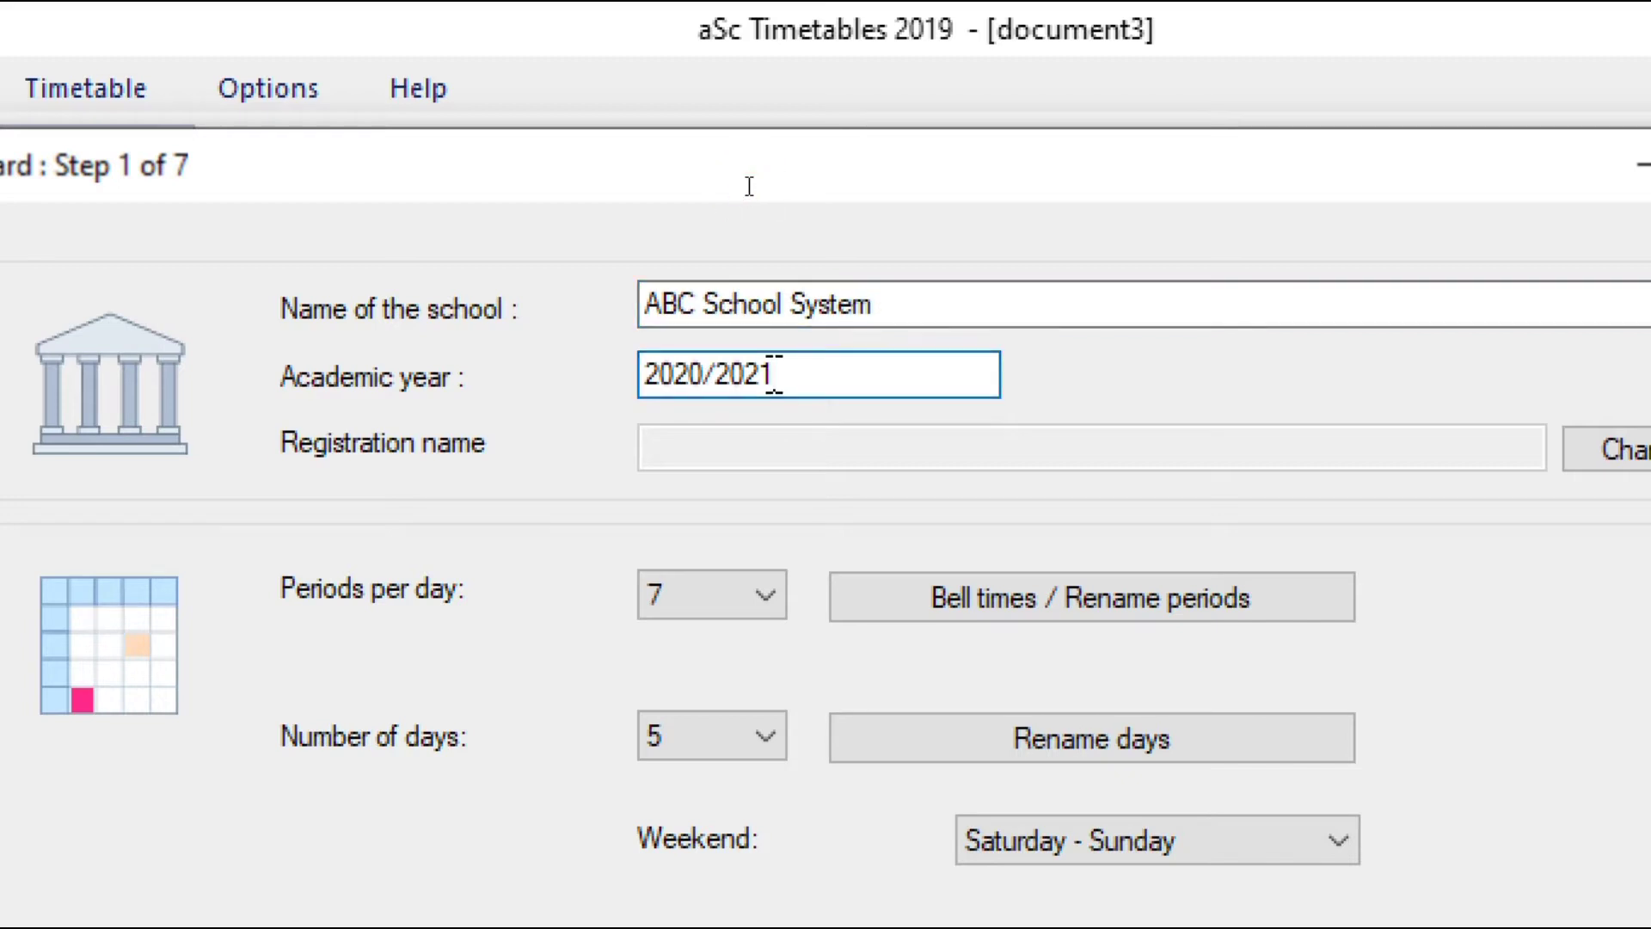
key(BackSpace)
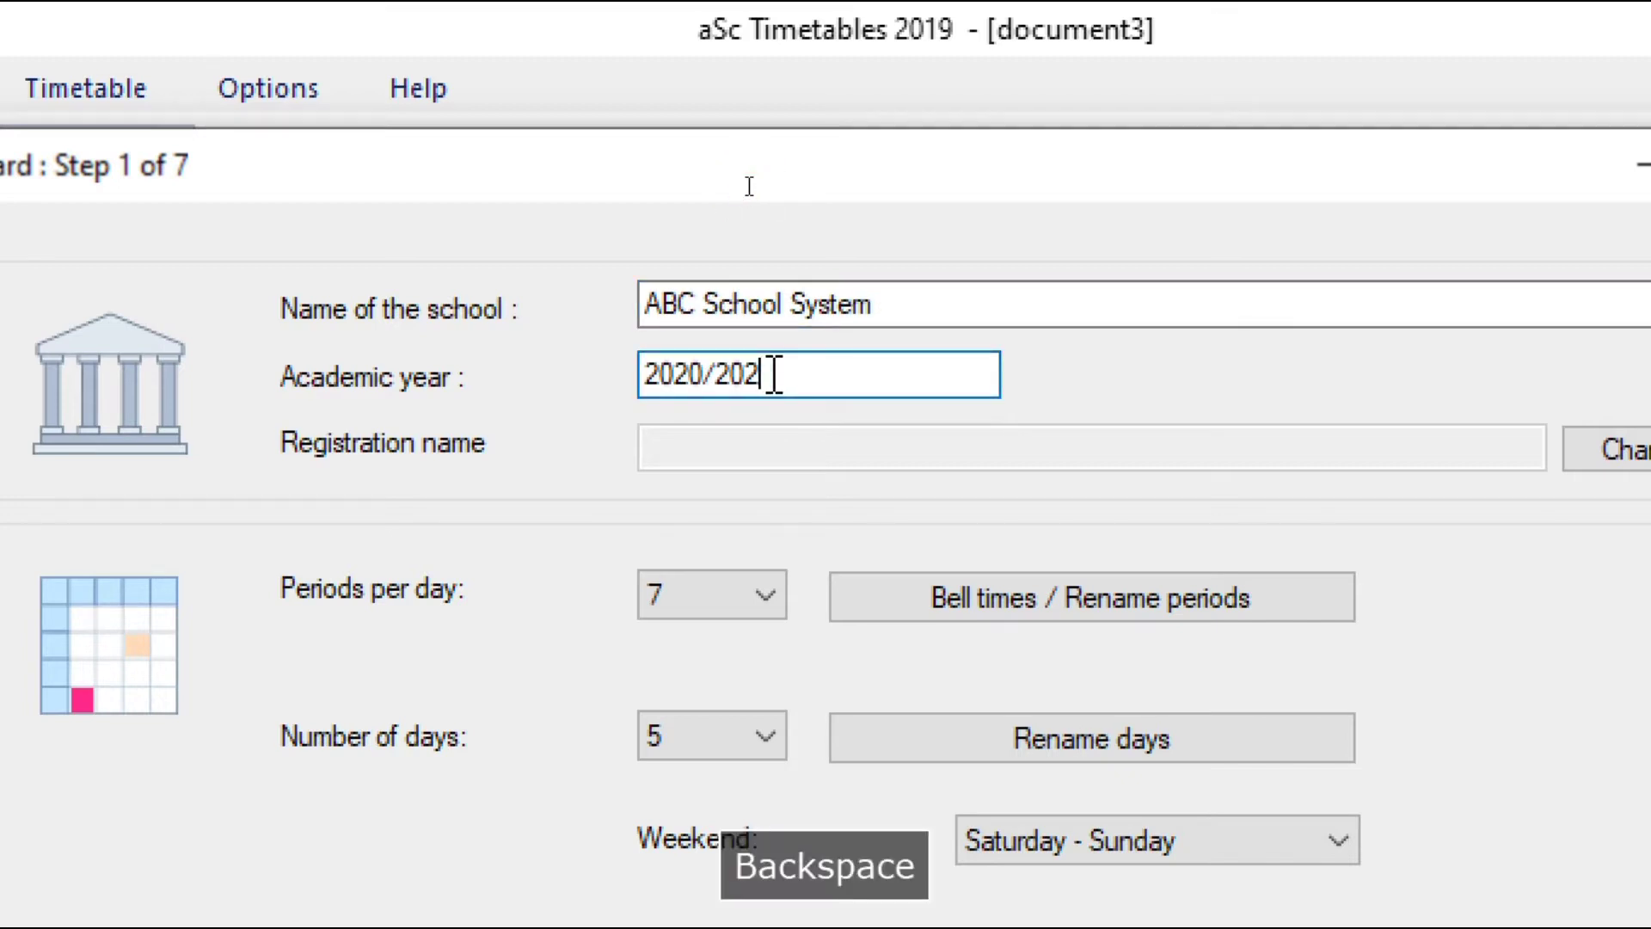
text(1)
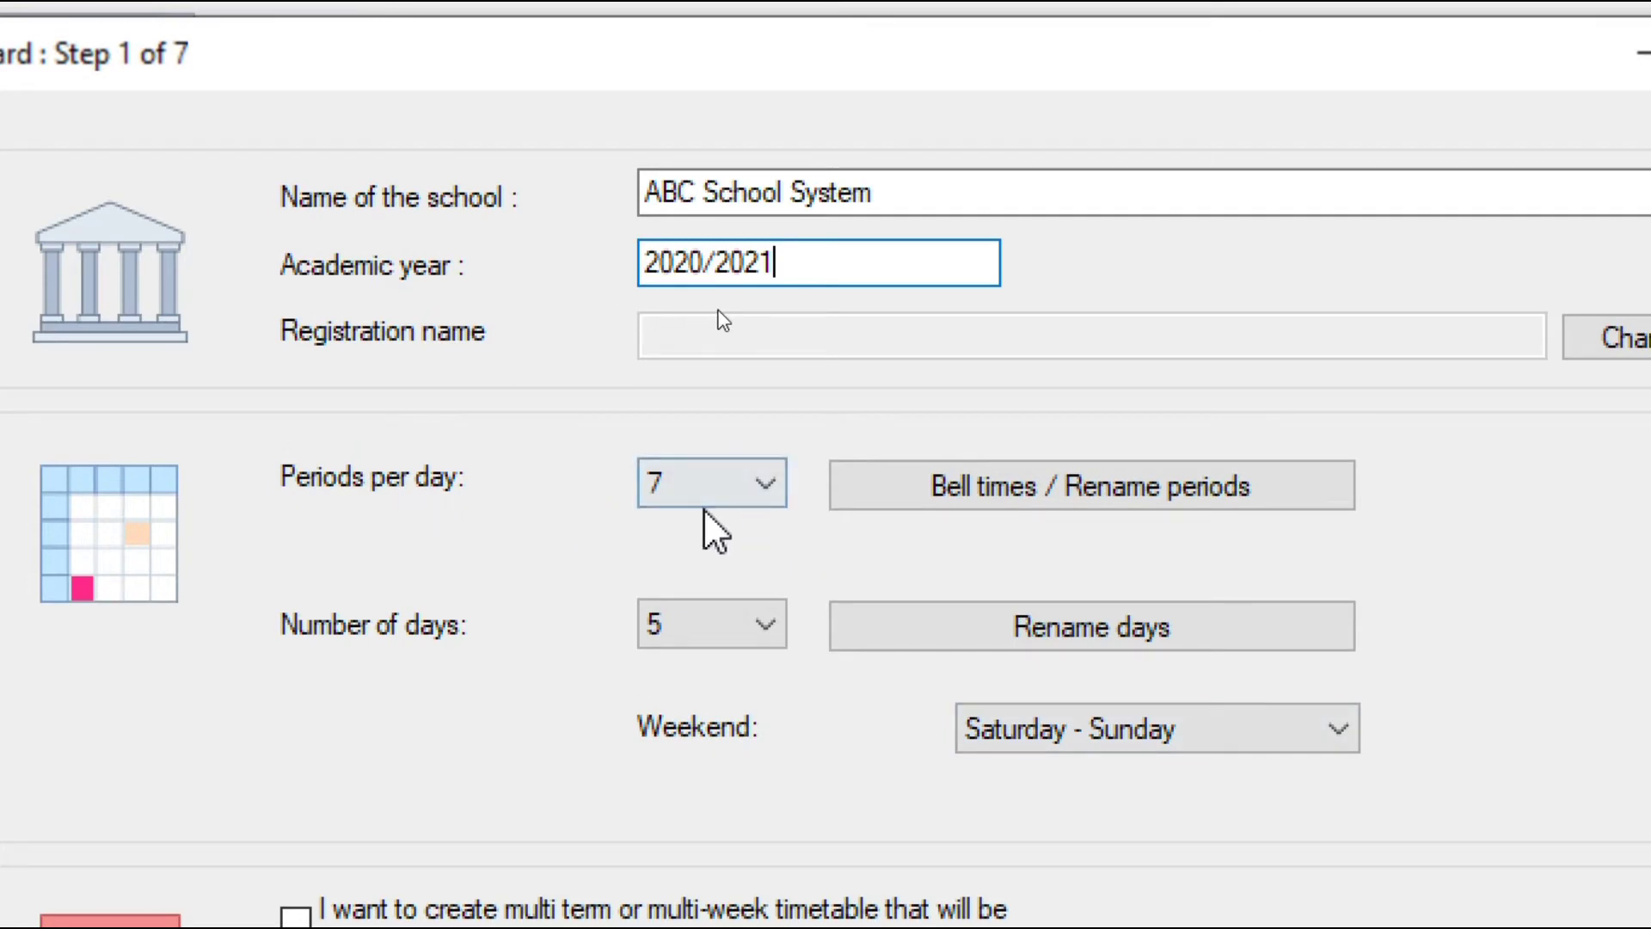
click(759, 485)
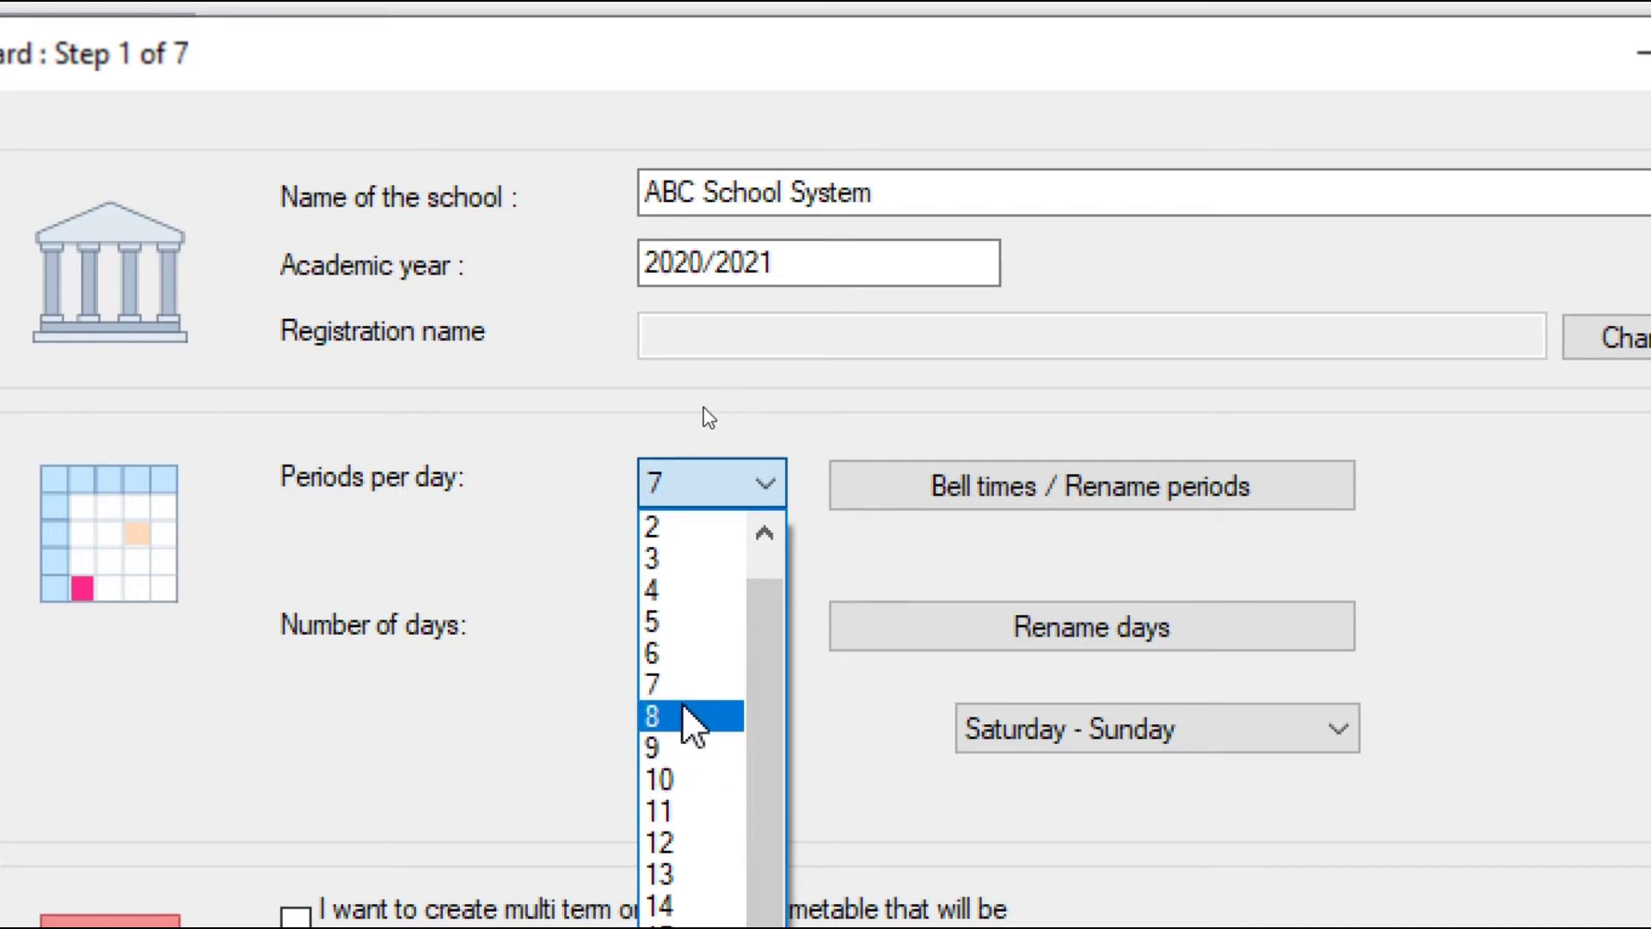
click(687, 657)
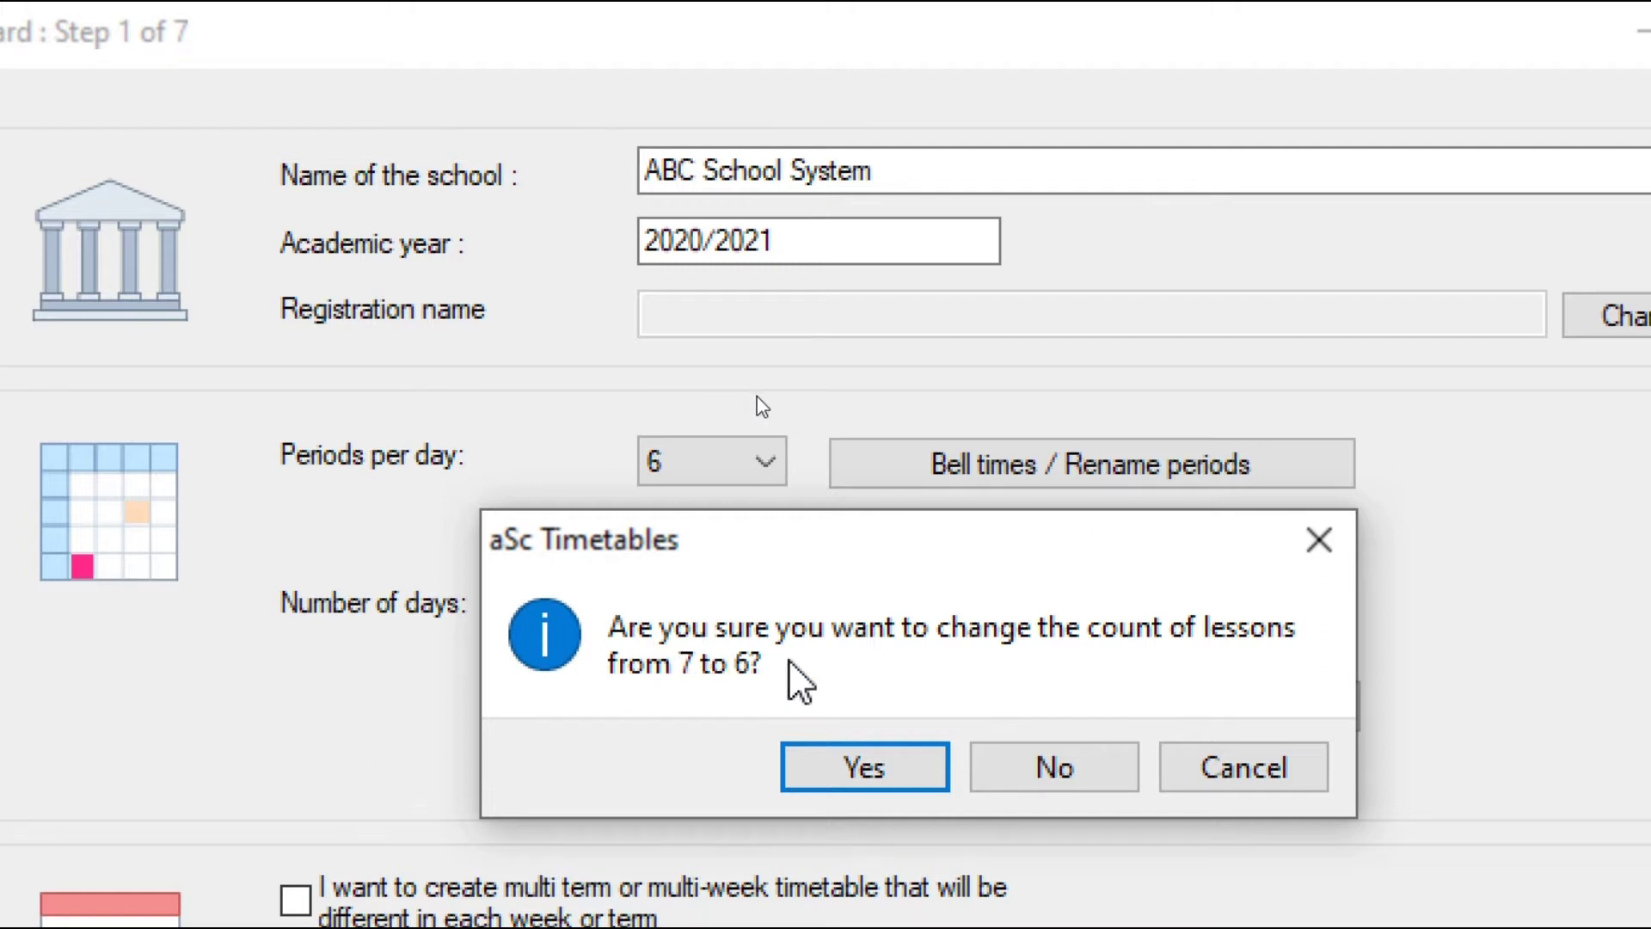
click(868, 758)
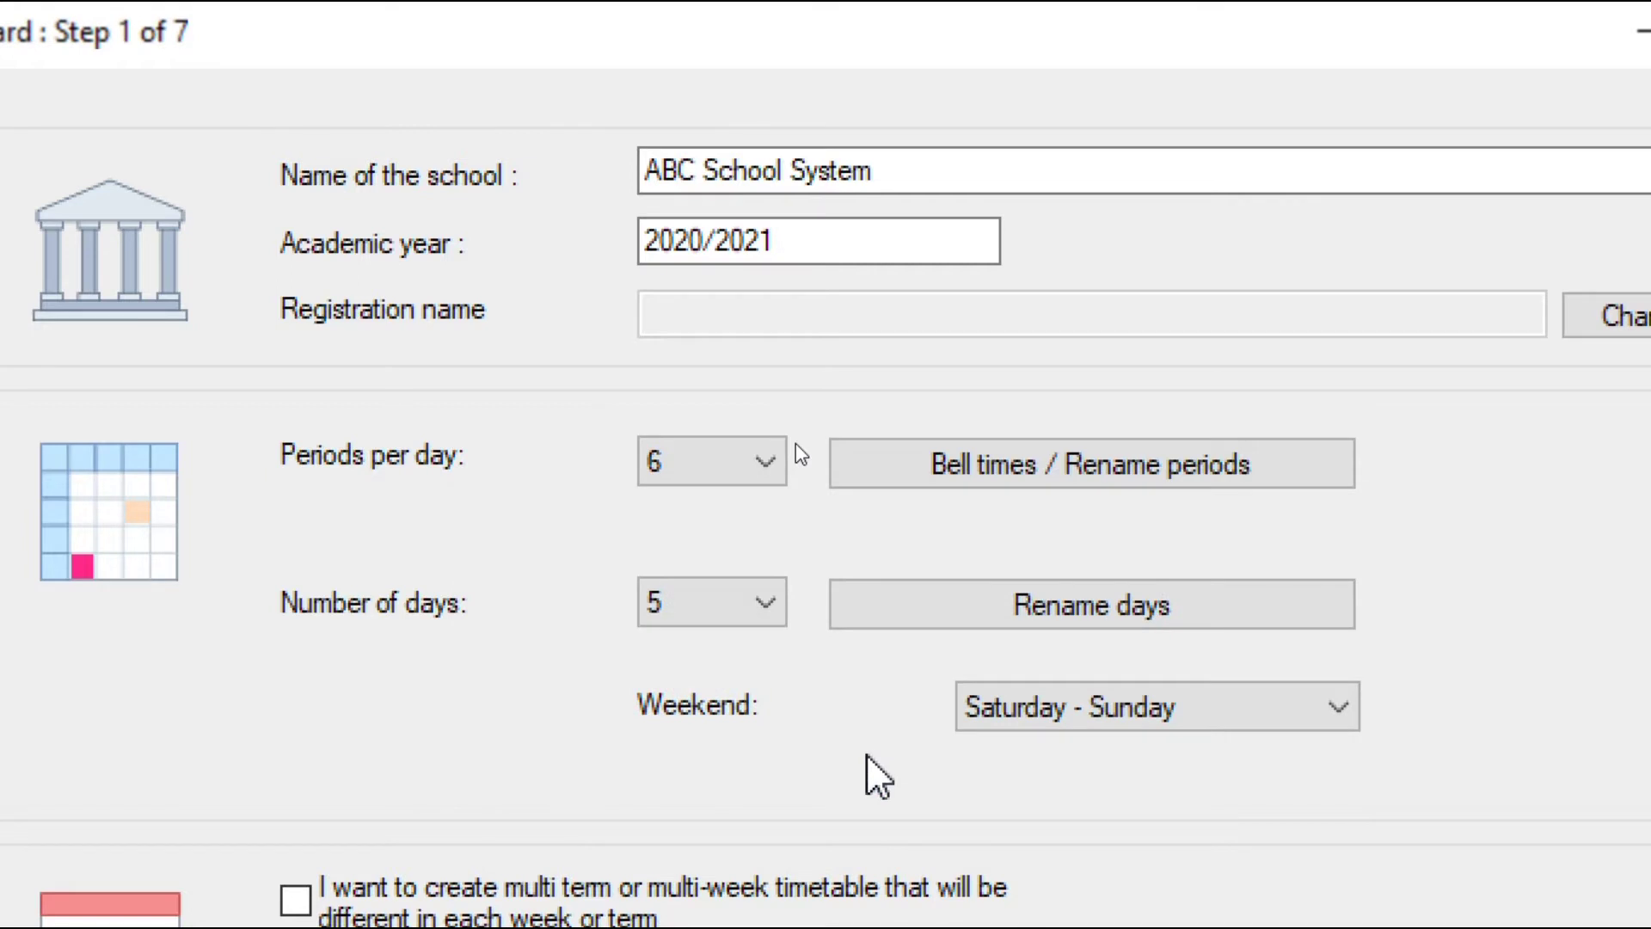
Step: In the bell times settings, rename the first period Lecture 1 with the short name Lect1
click(1087, 470)
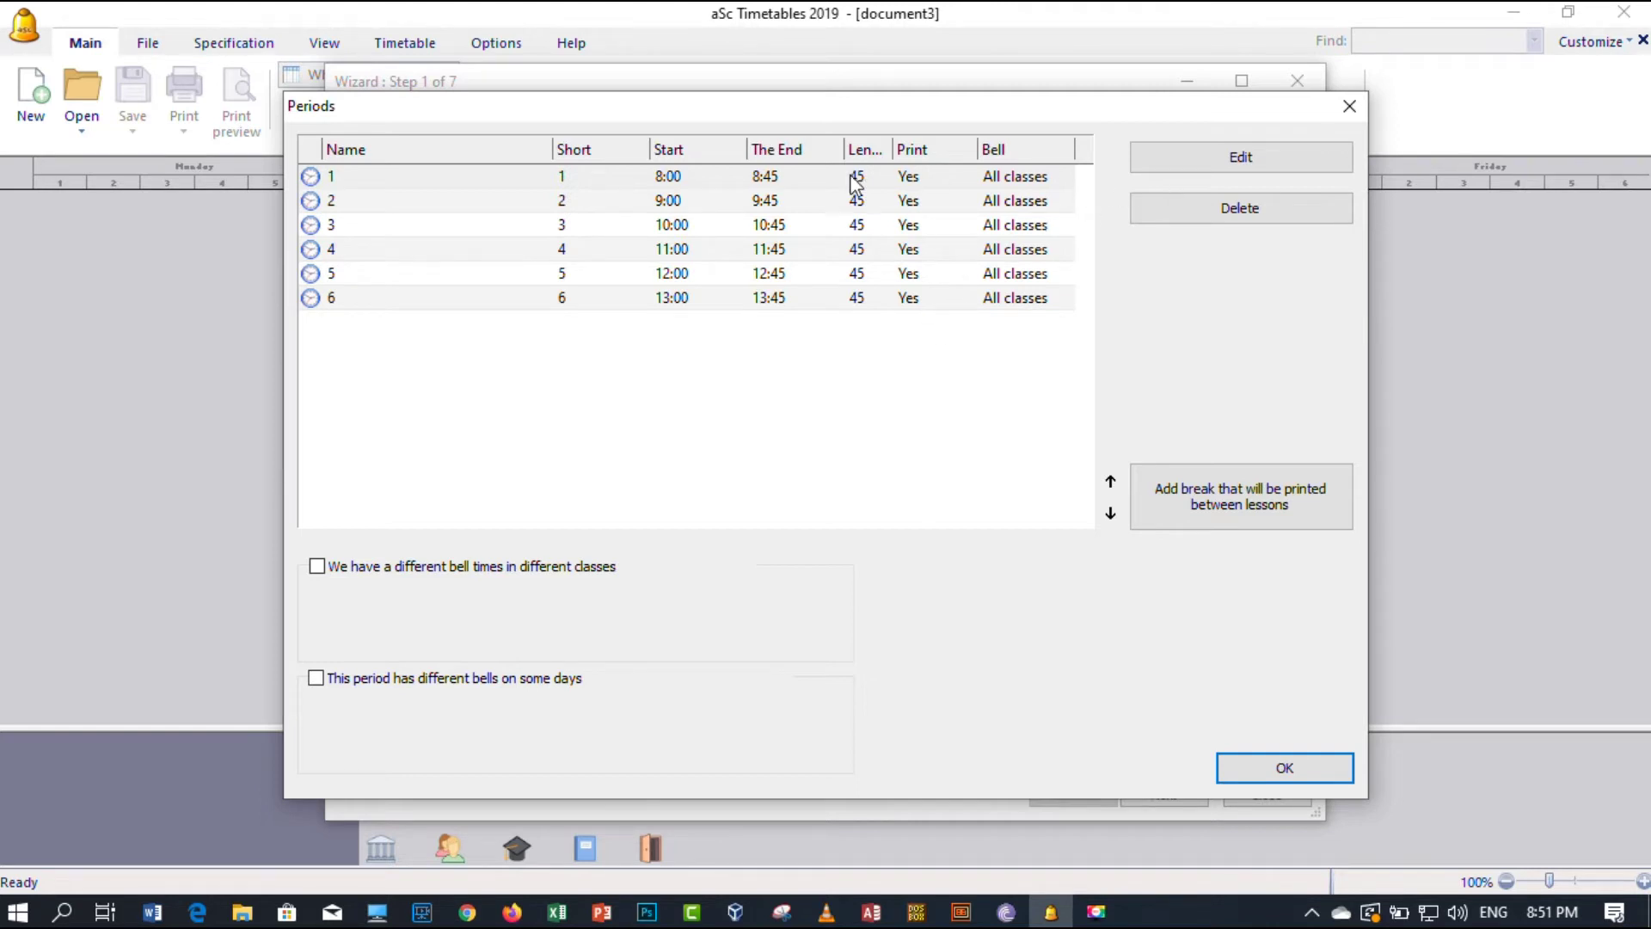
click(518, 183)
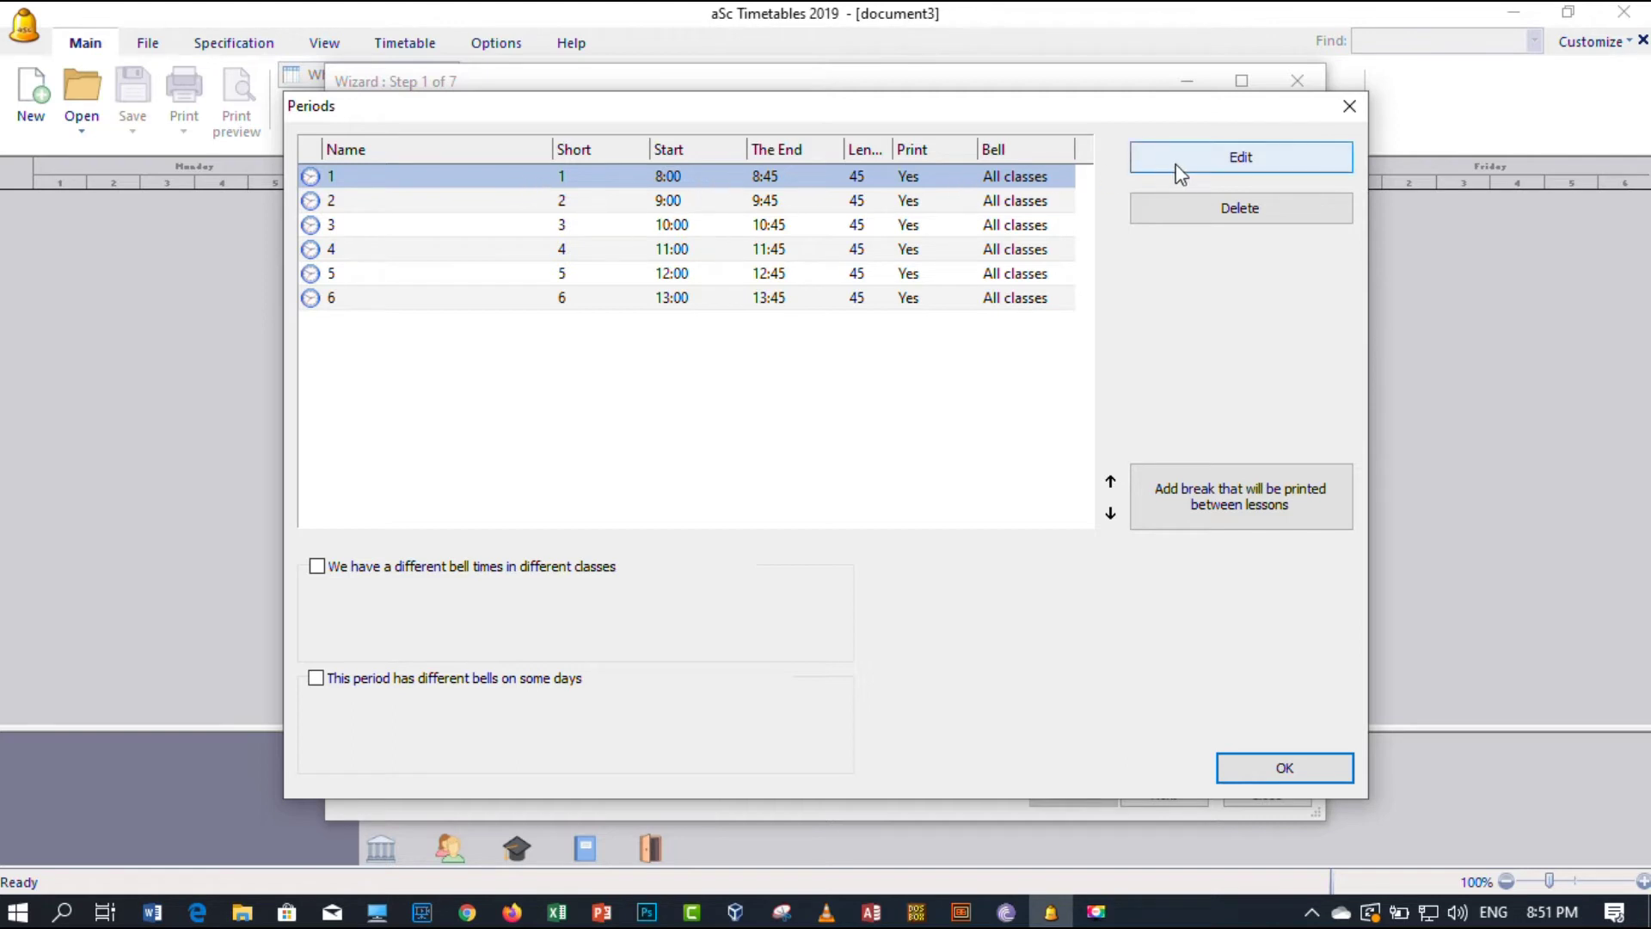
click(1202, 173)
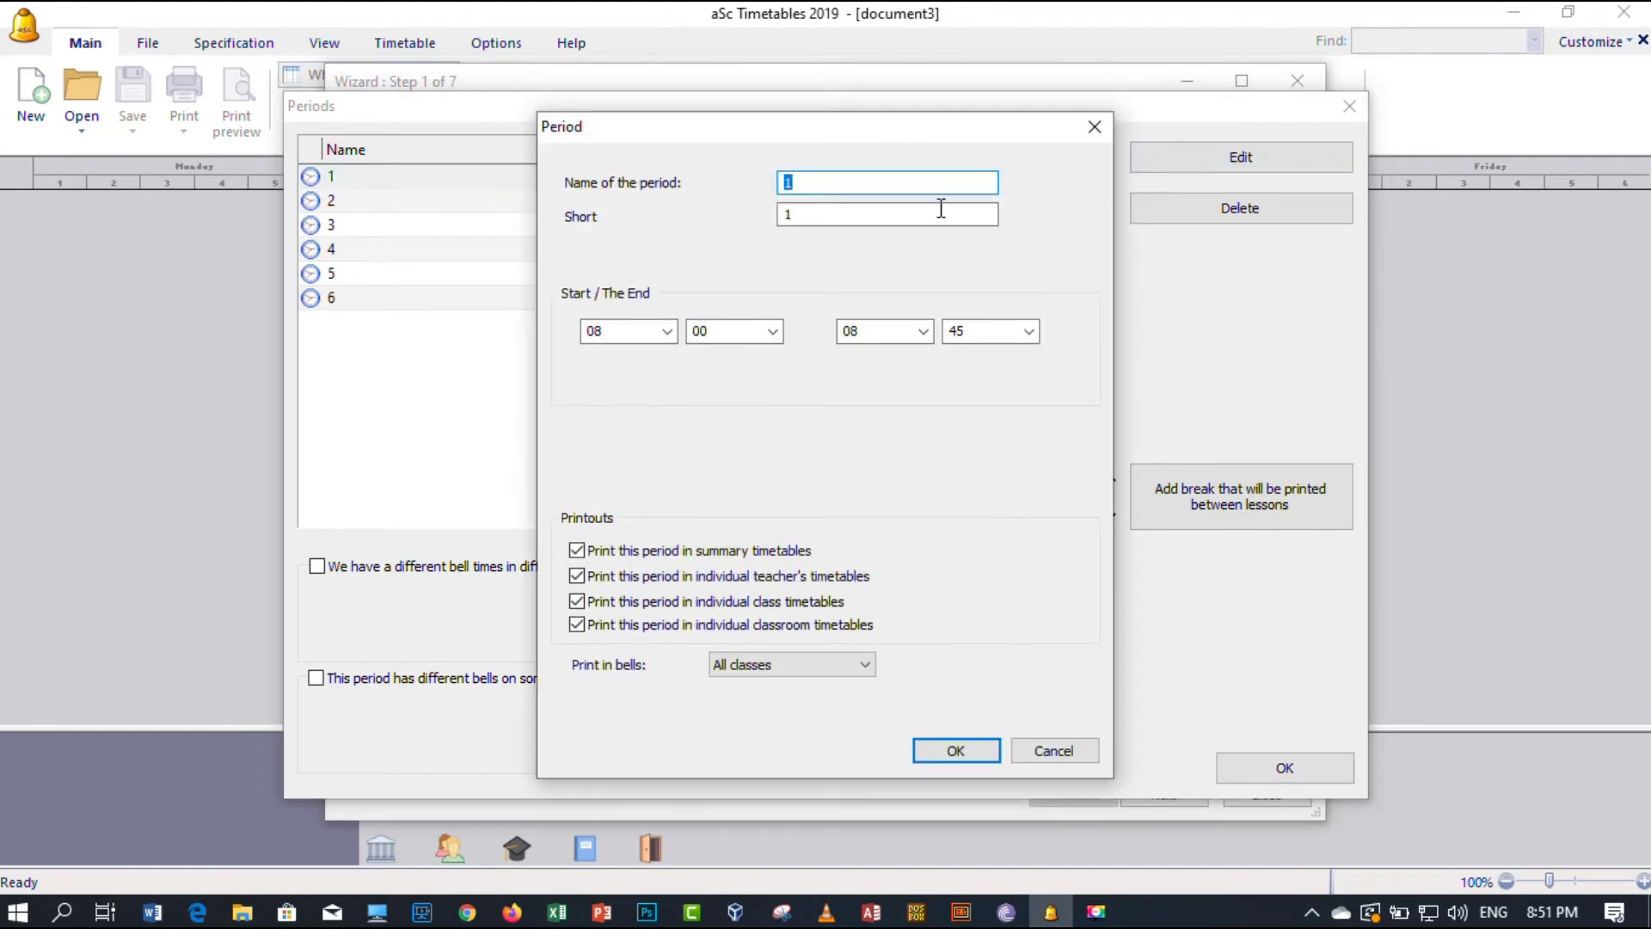
text(Lecture)
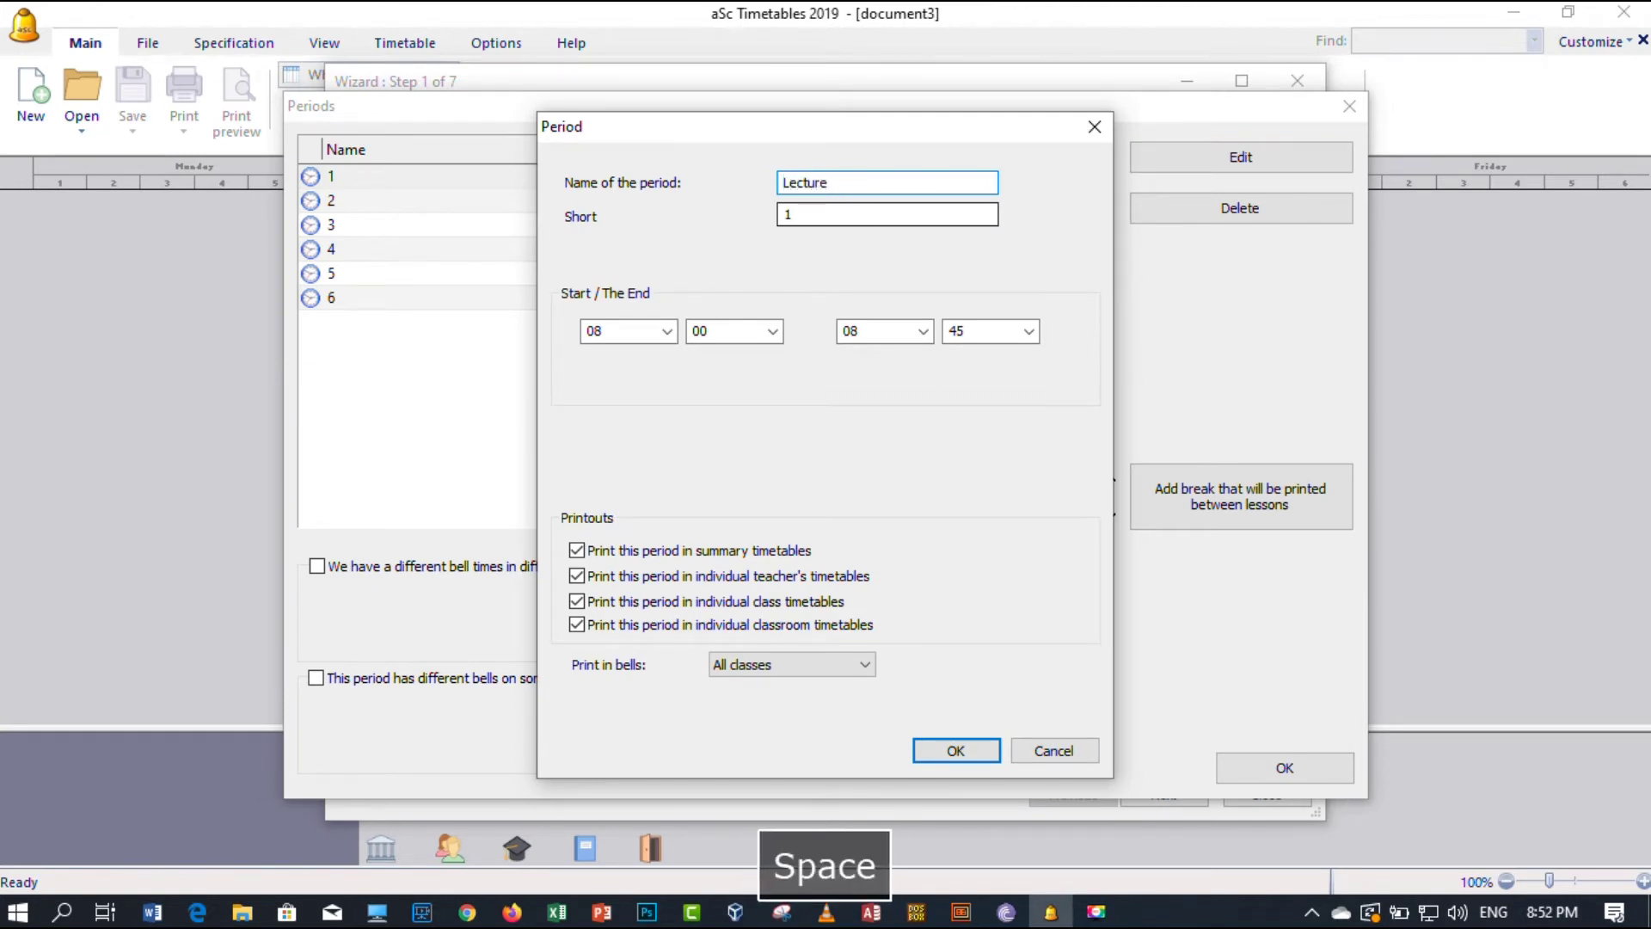
text( 1)
click(816, 213)
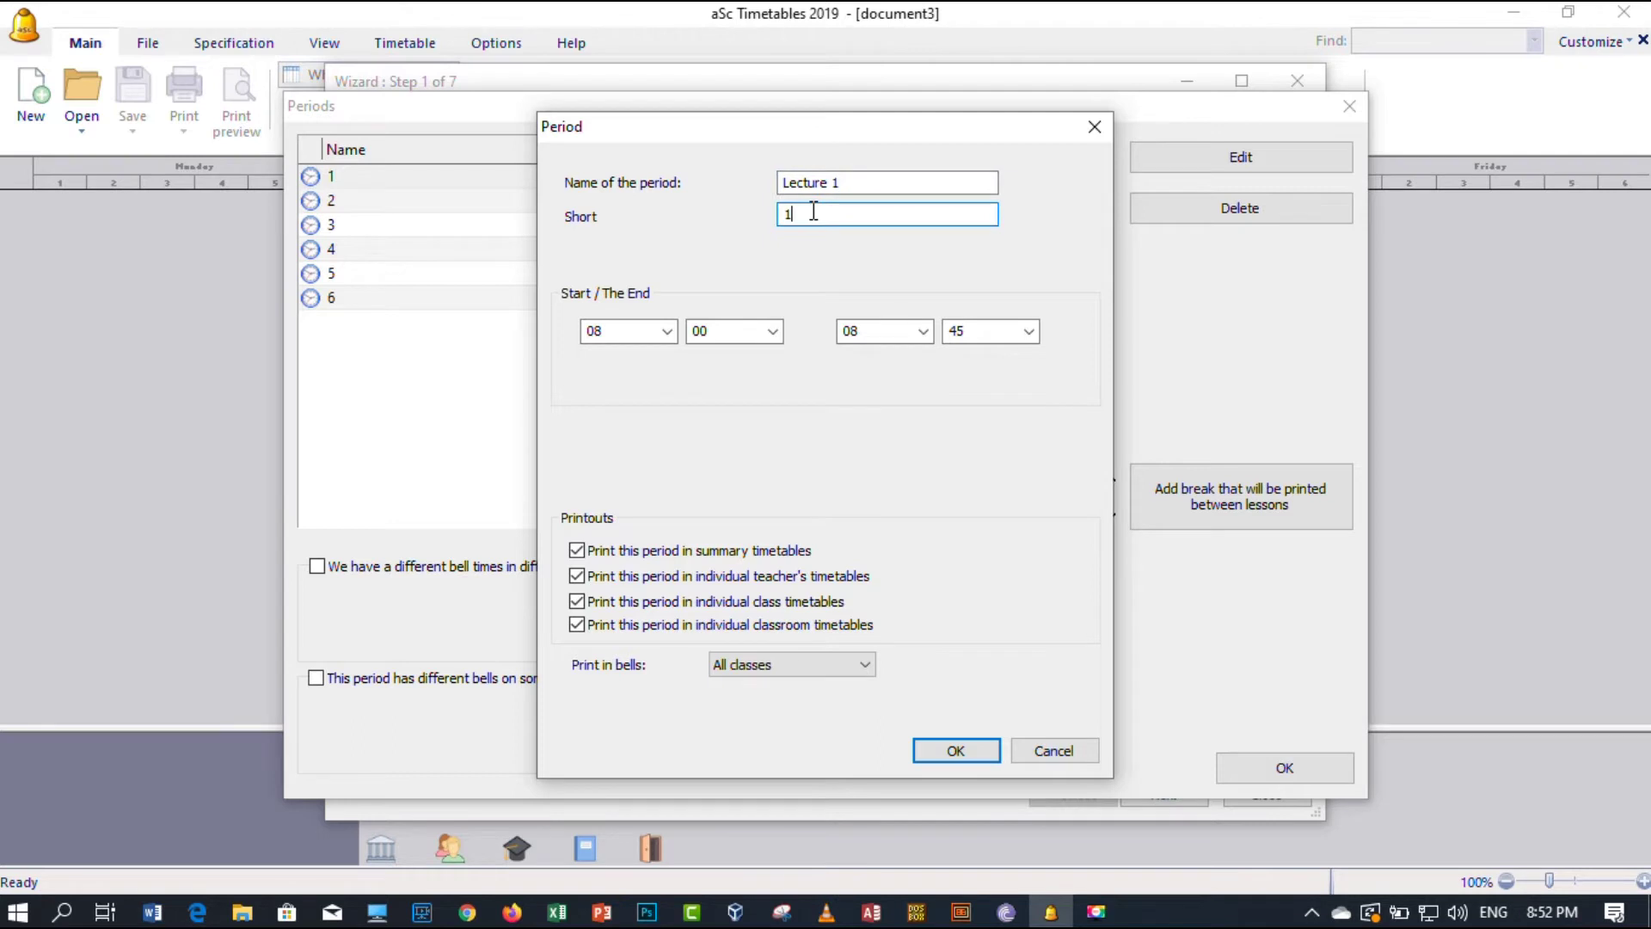
key(BackSpace)
text(Lect1)
Step: Set Lecture 1 to start at 8:30 and end at 9:30, and save the period
click(773, 332)
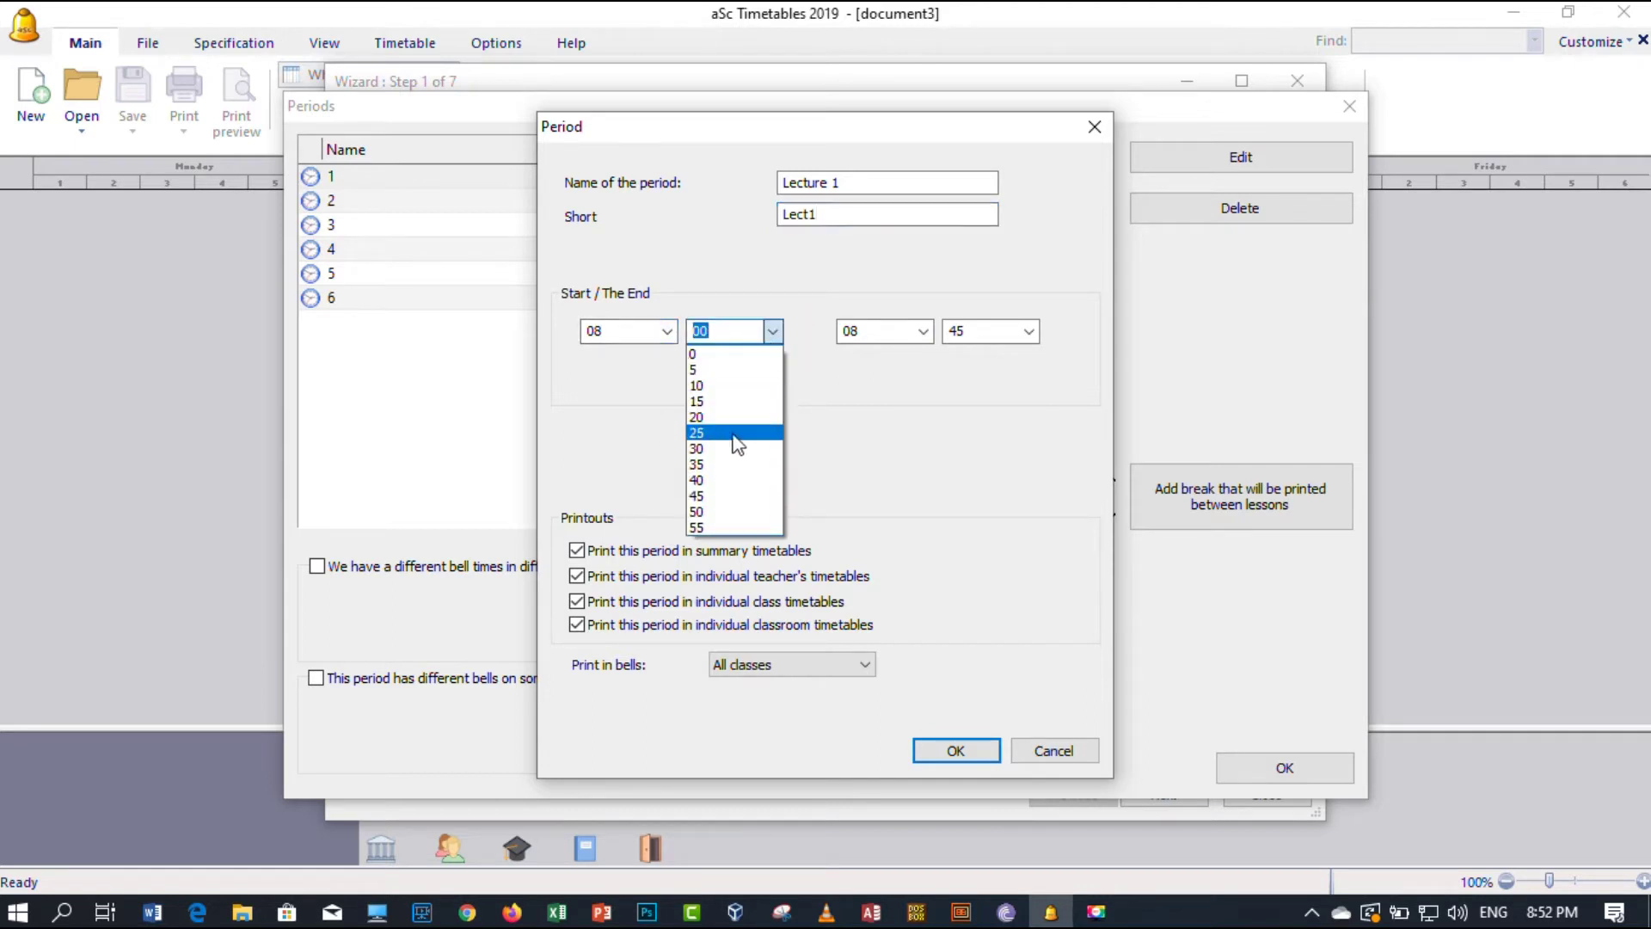
click(736, 450)
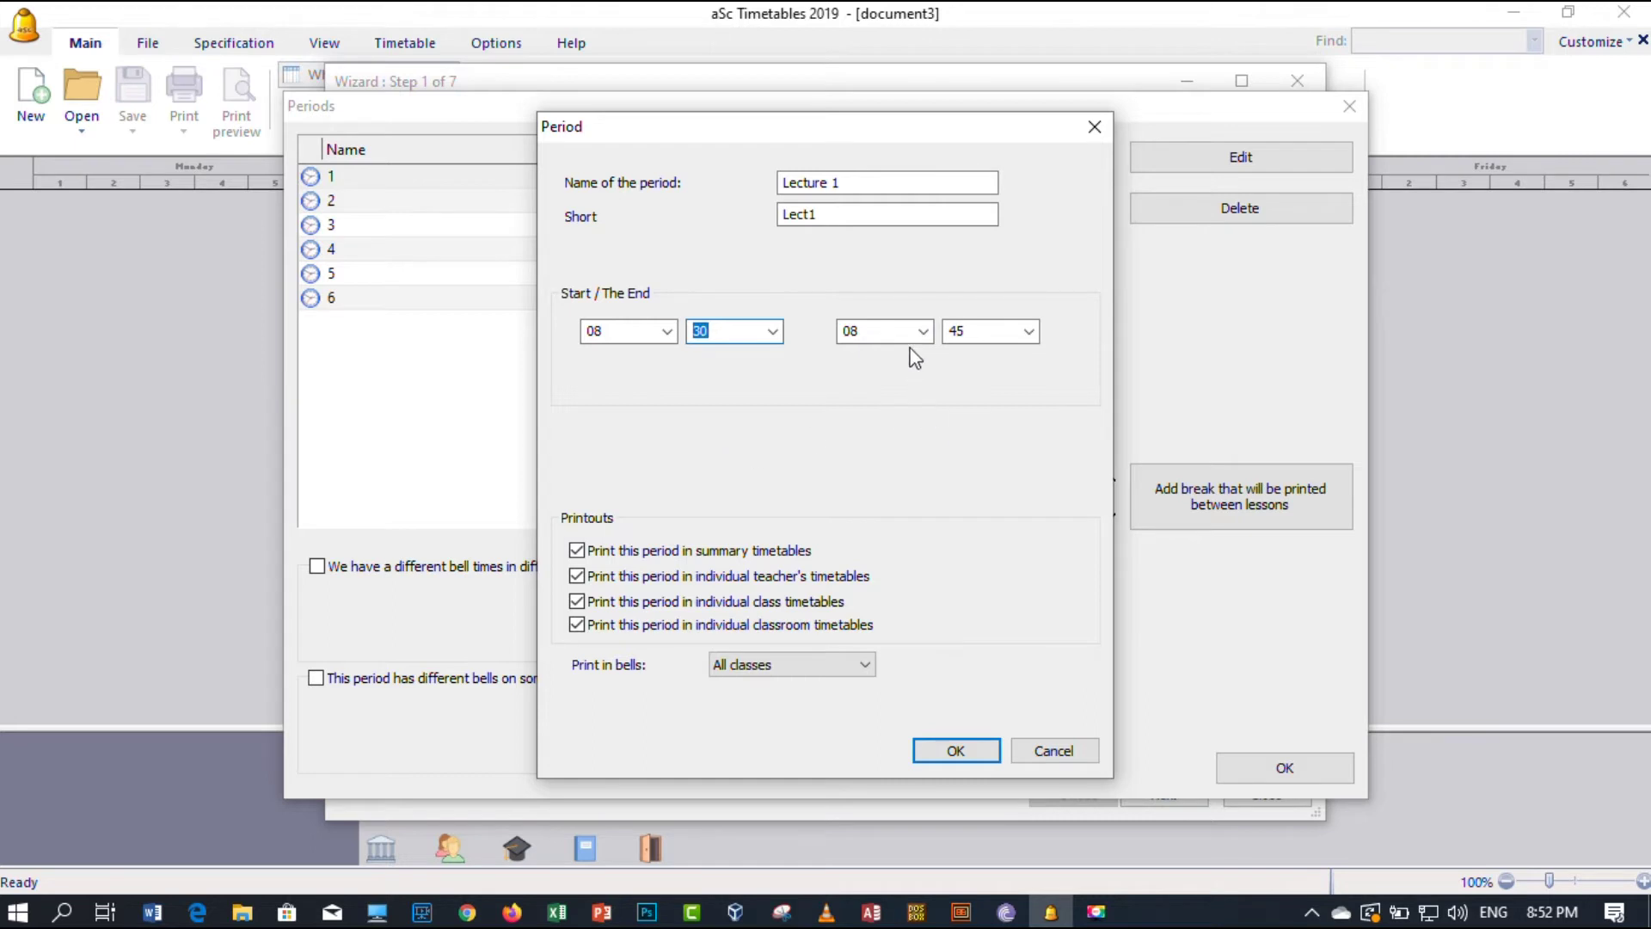
click(1028, 332)
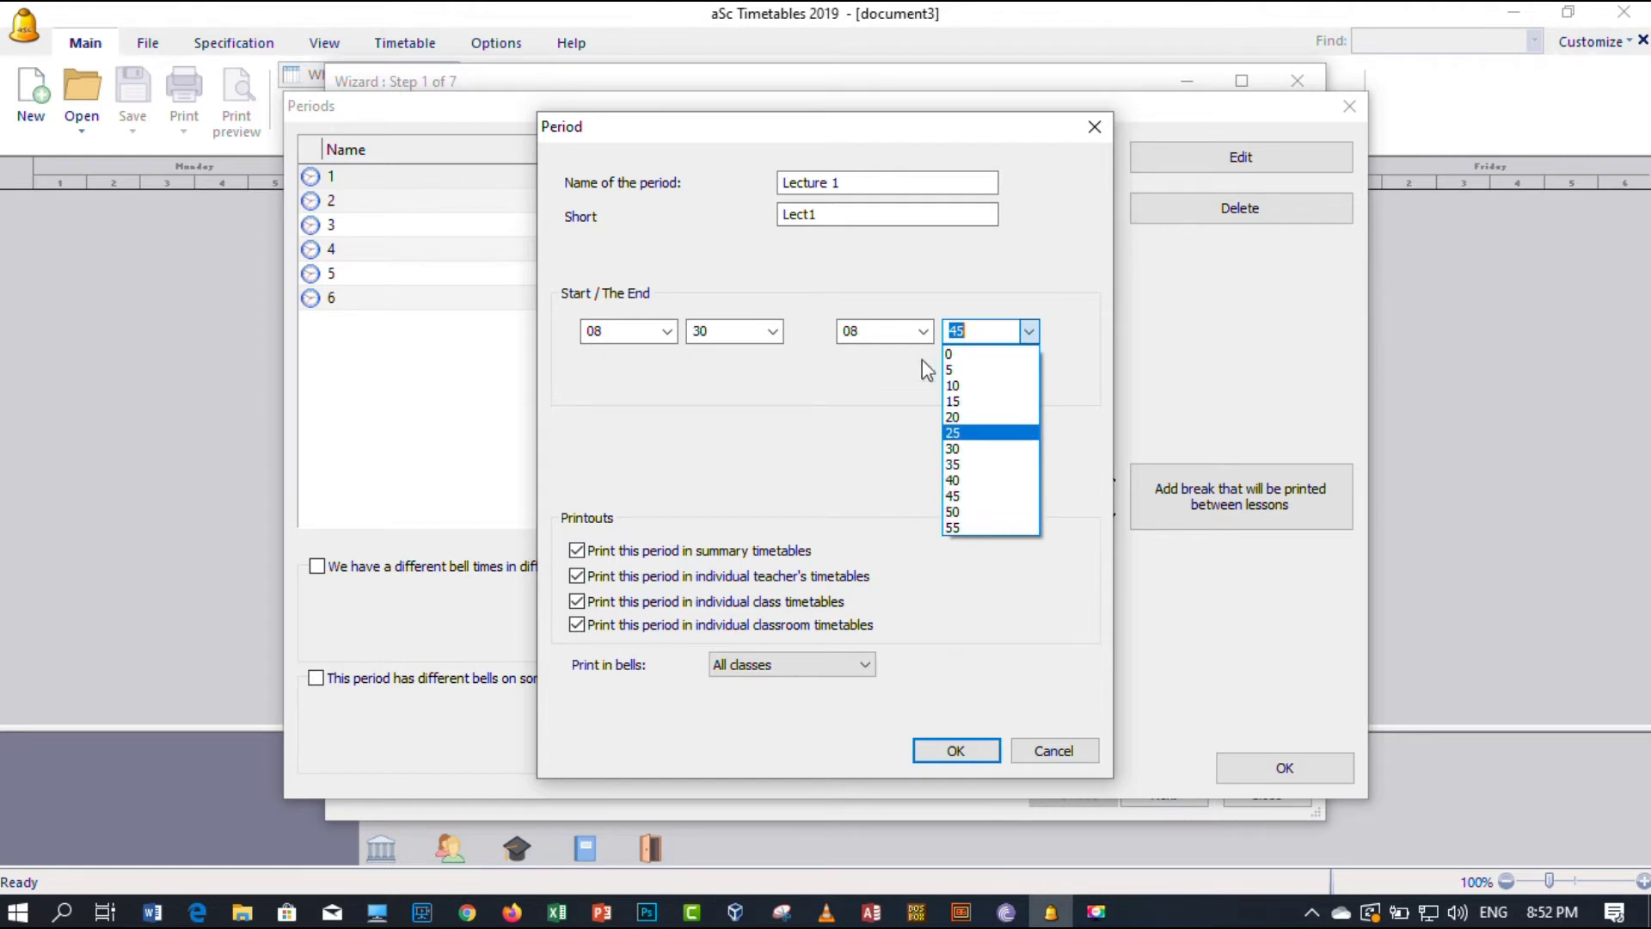
click(923, 332)
click(924, 331)
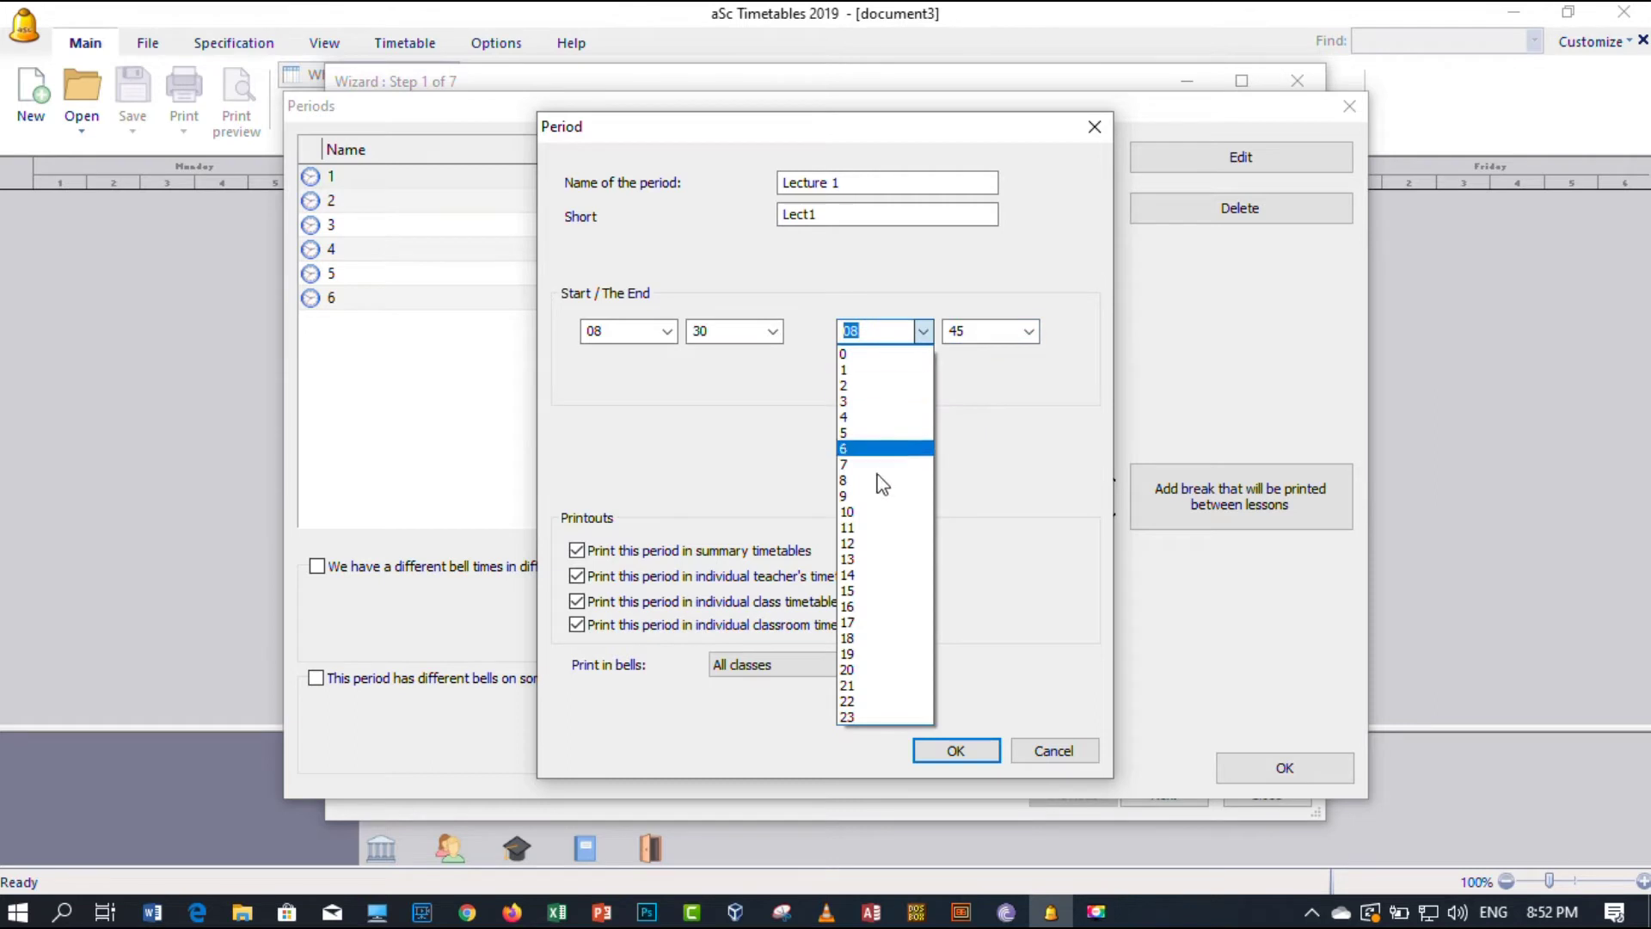
click(874, 497)
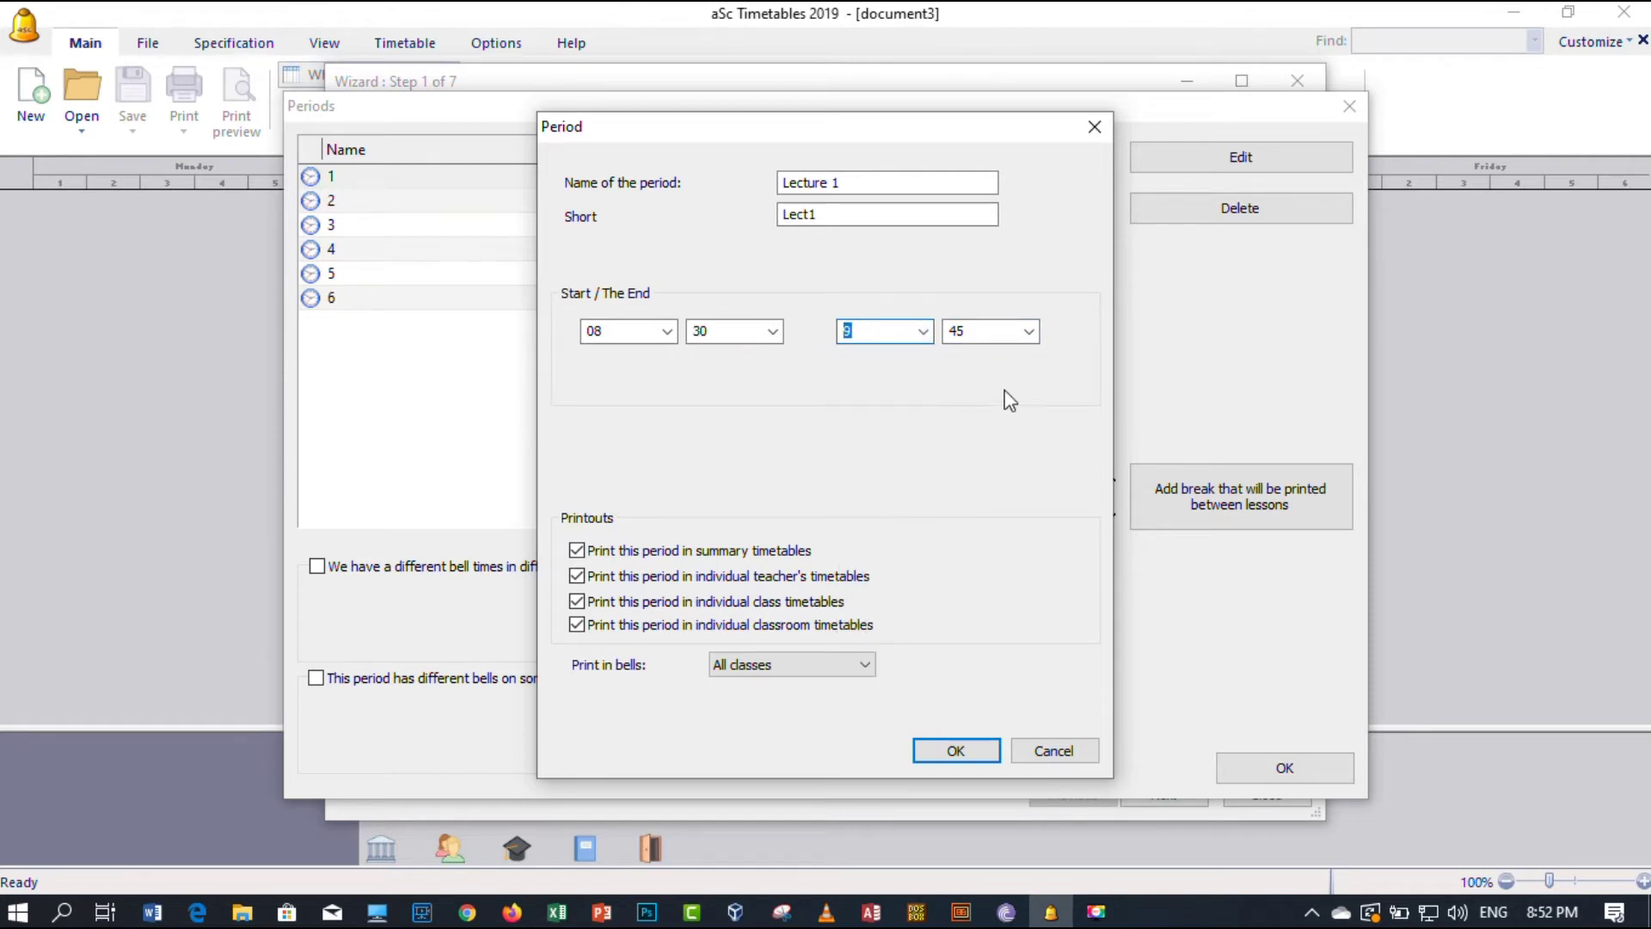
click(1029, 332)
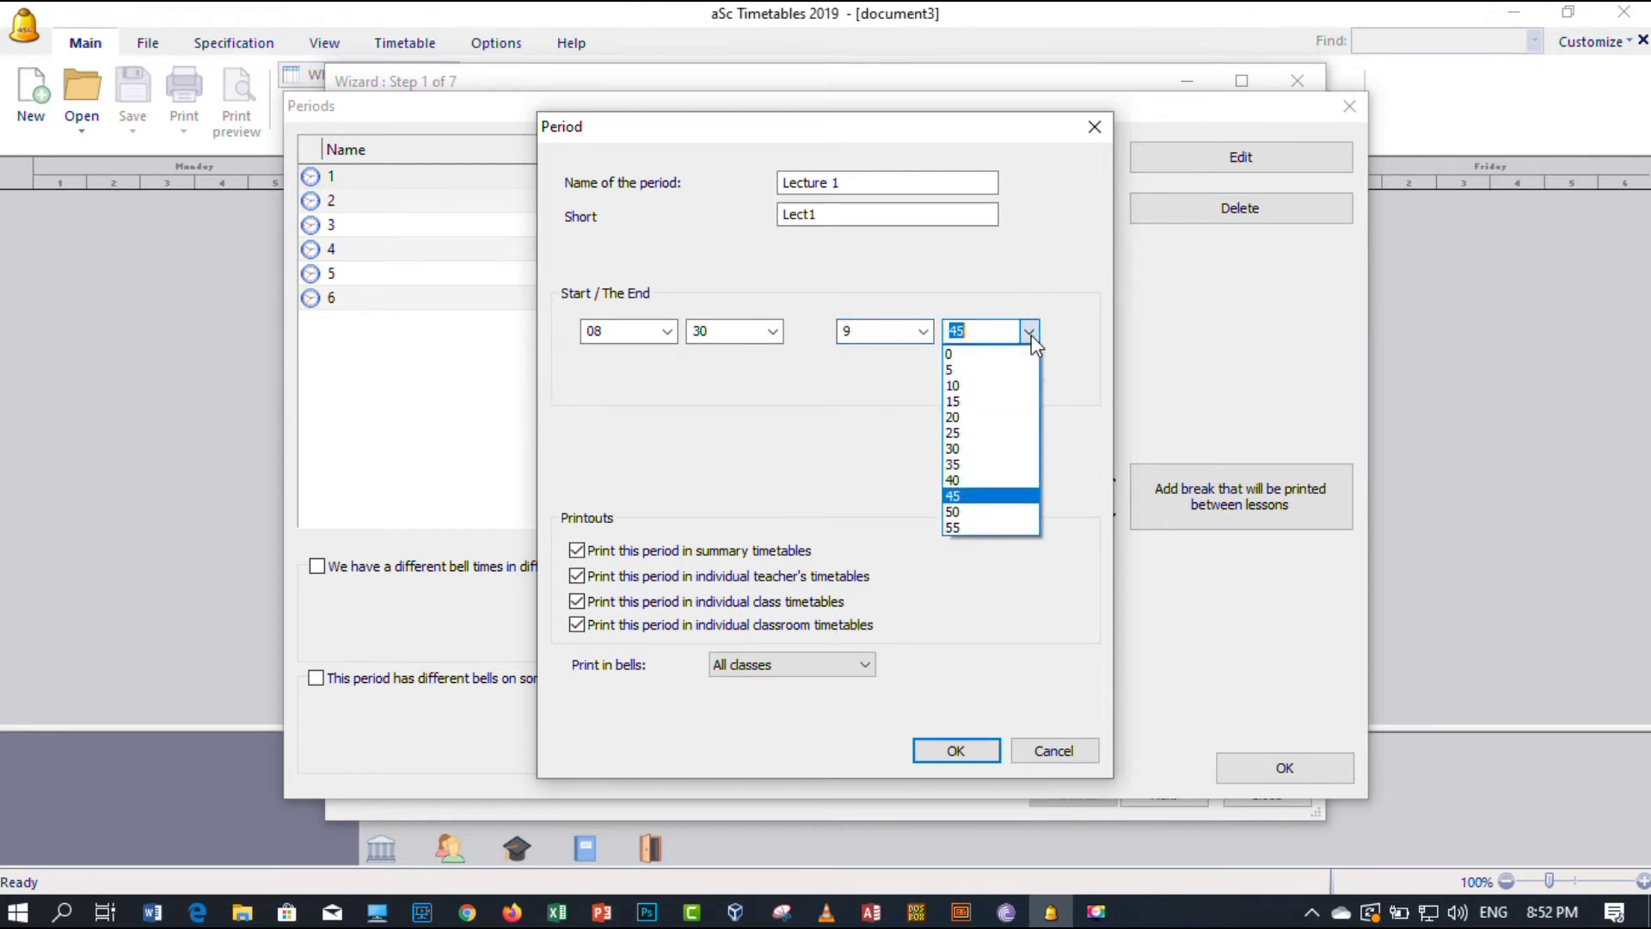
click(990, 449)
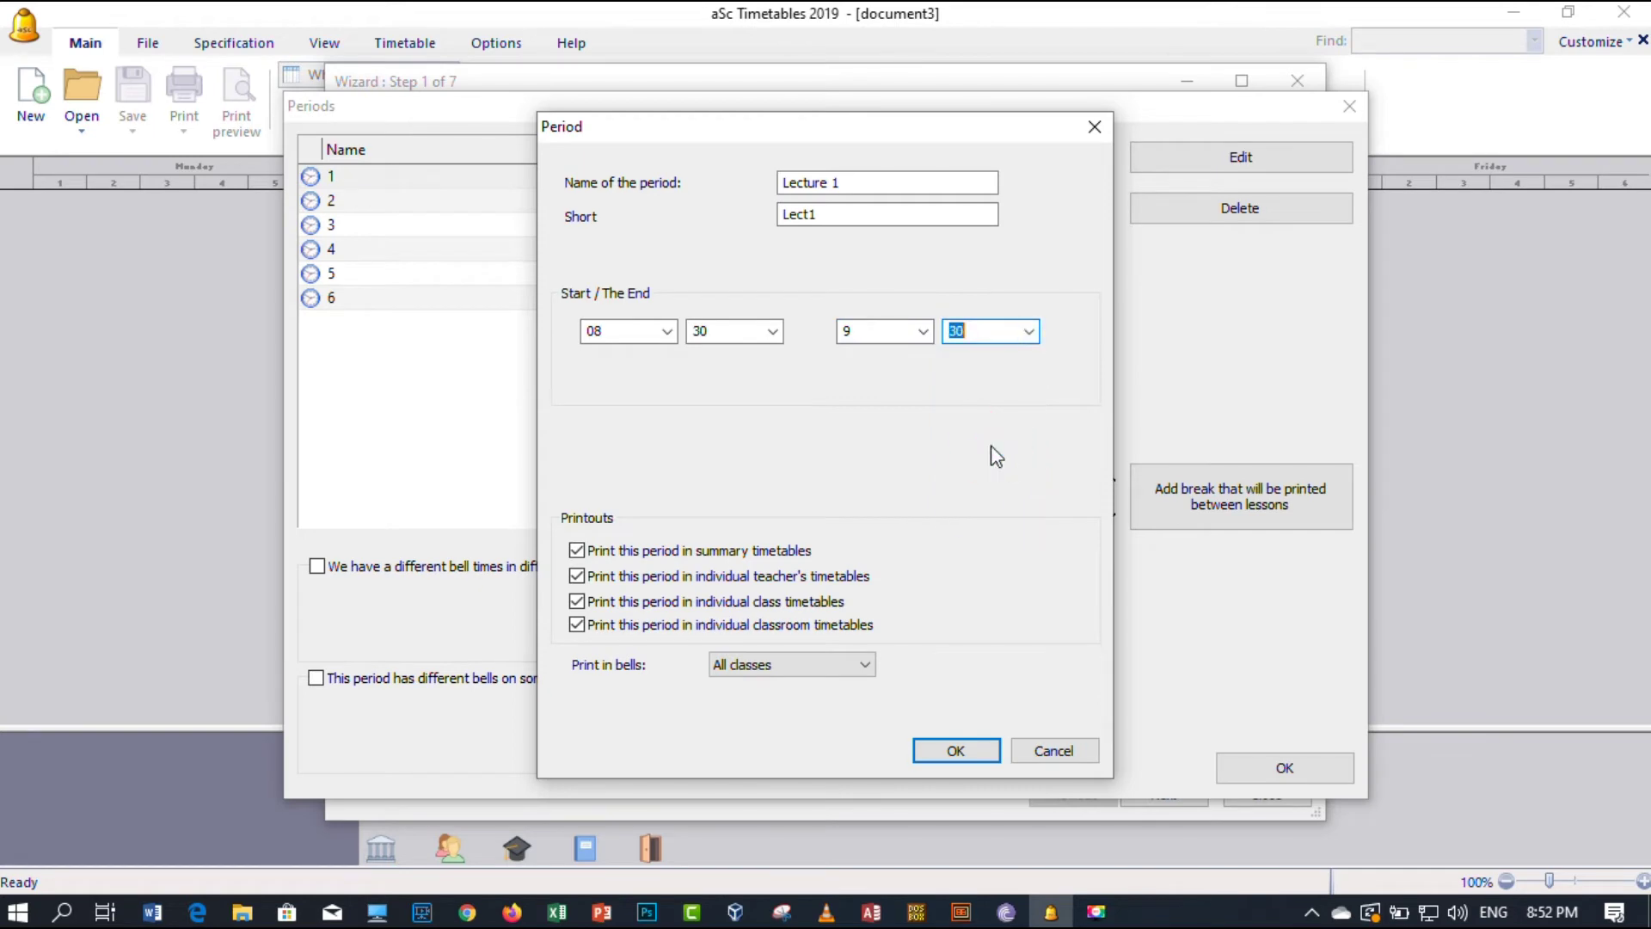
click(964, 757)
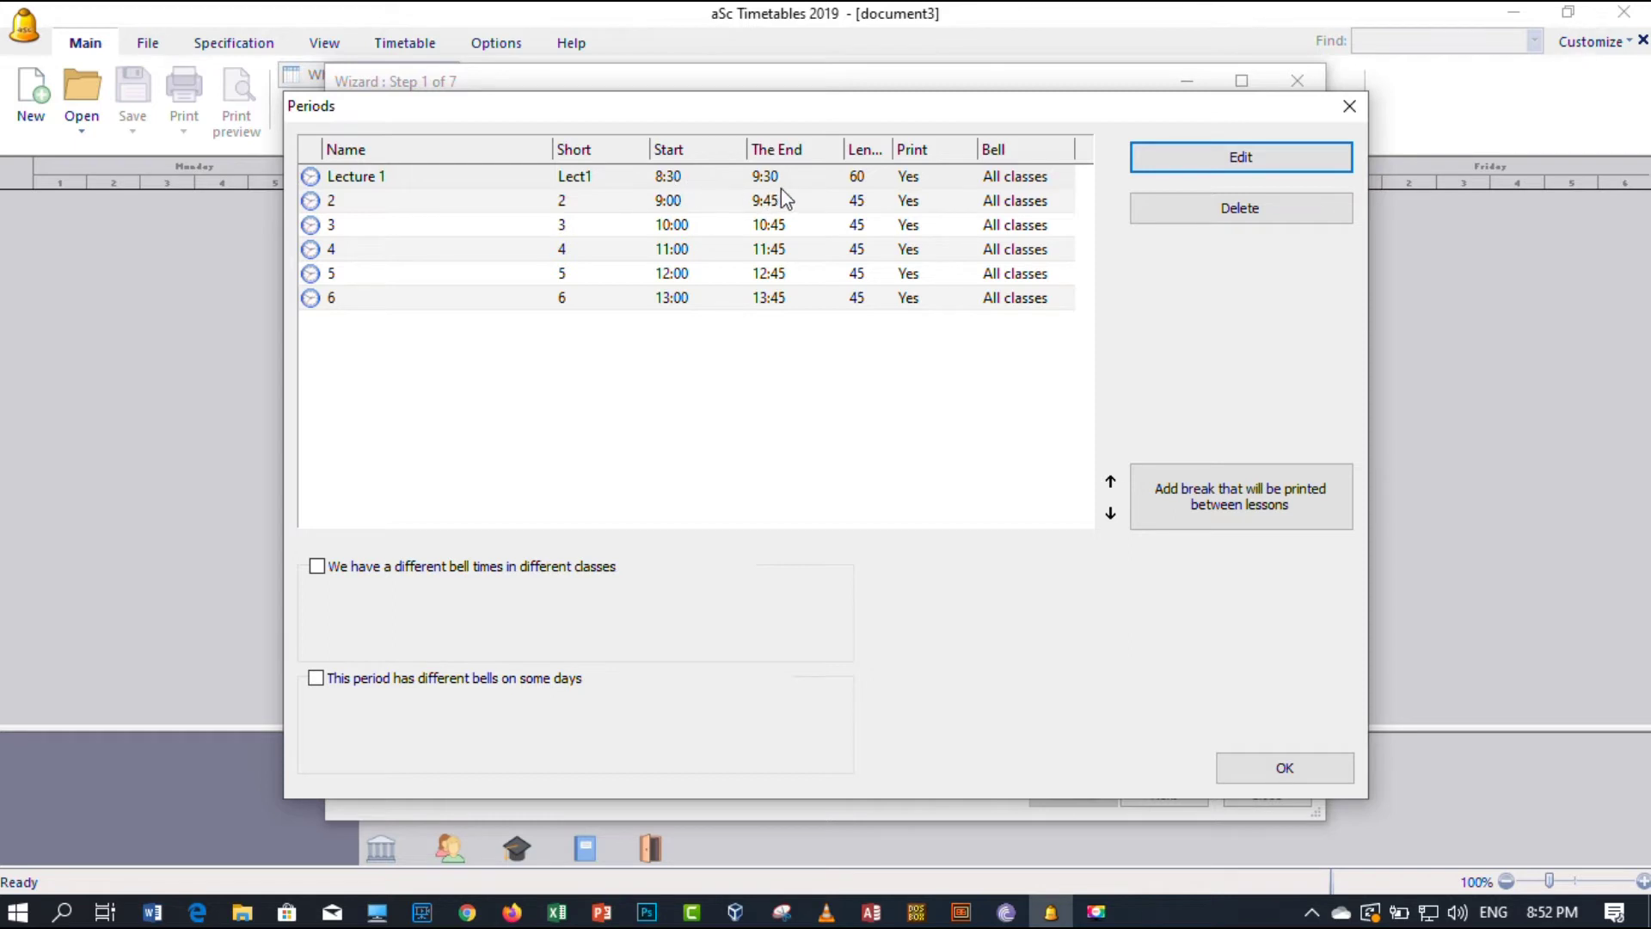
Step: Rename the second period Lecture 2 with the short name Lect 2
double_click(519, 201)
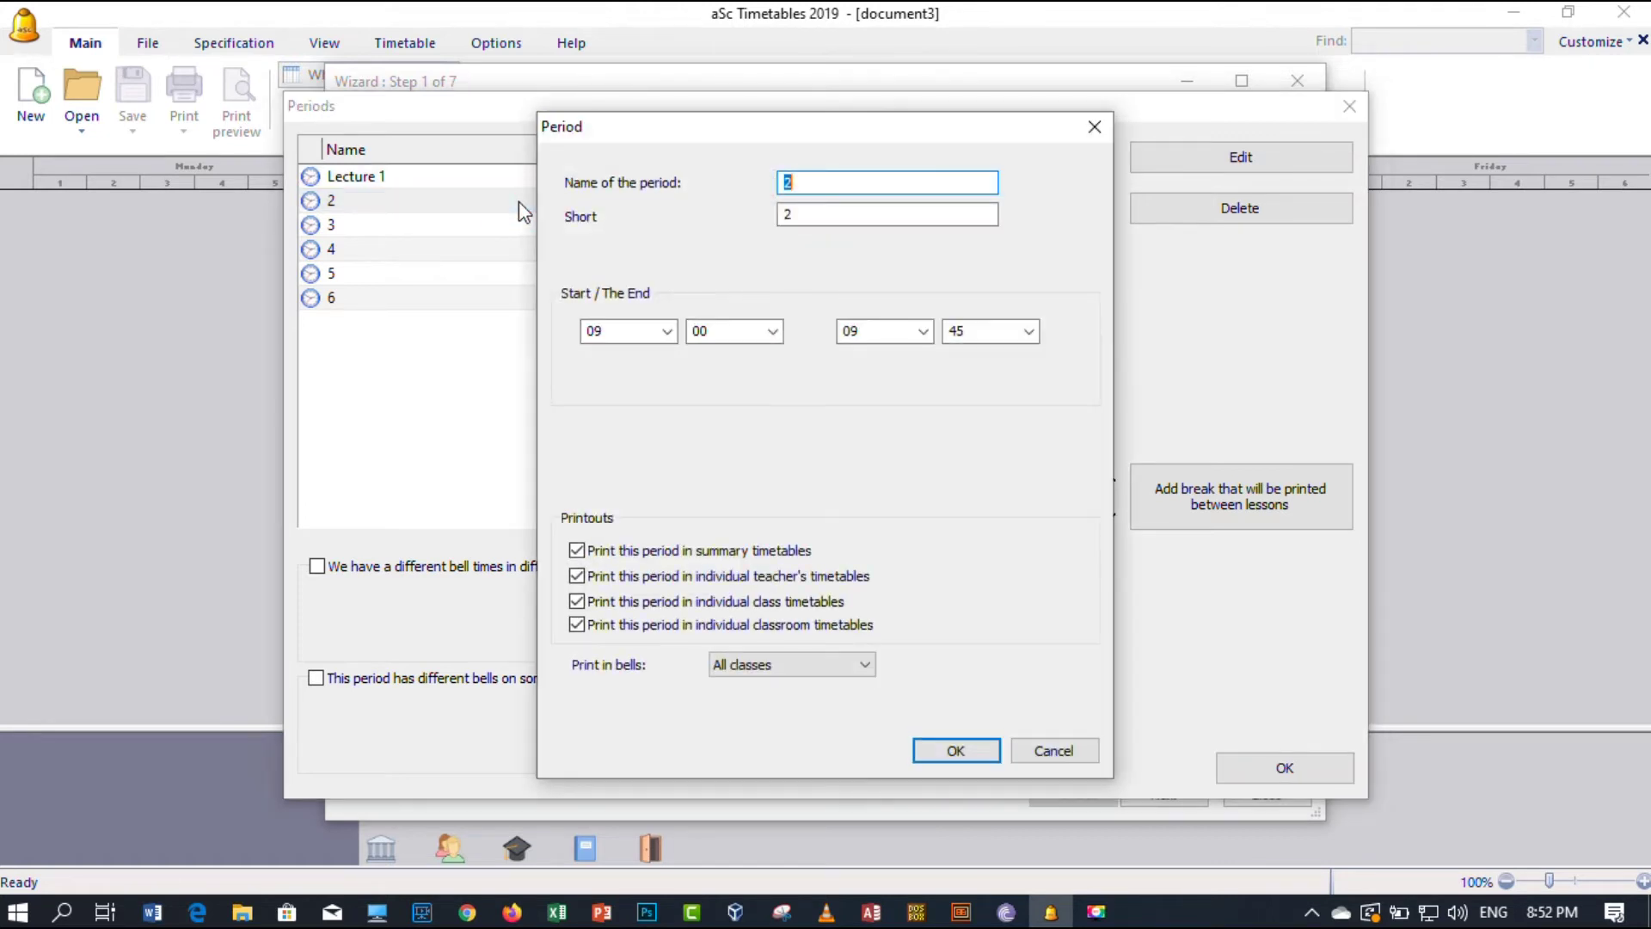
text(Lecture )
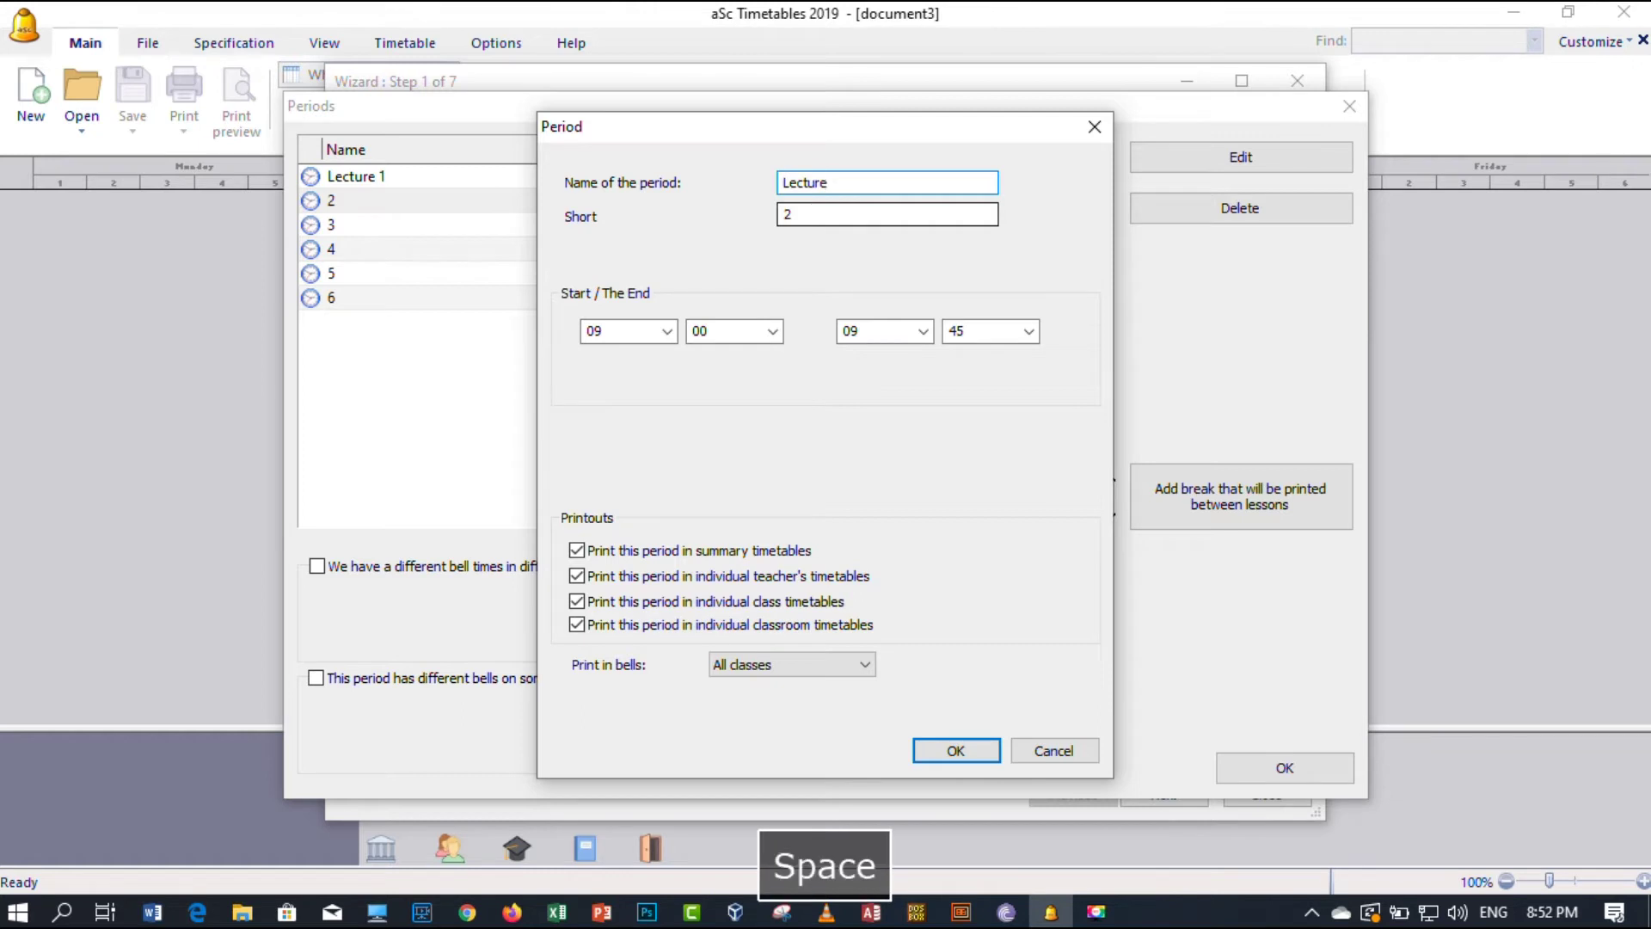
text(2)
click(806, 214)
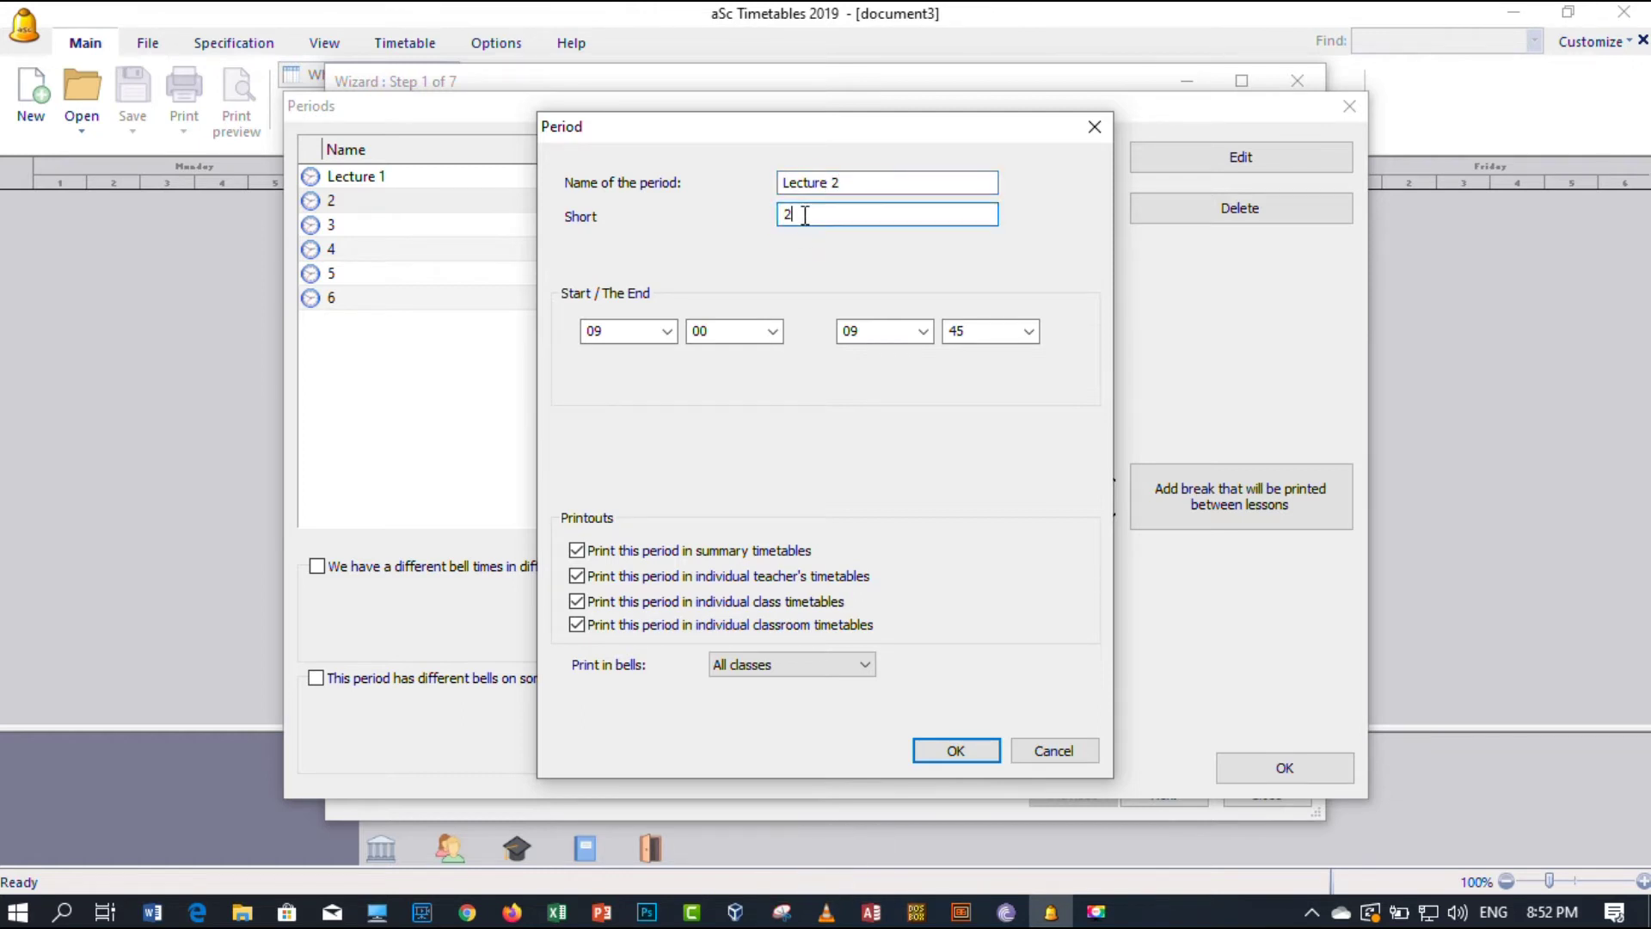
key(BackSpace)
text(Lect 2)
Step: Set Lecture 2 to start at 9:30 and end at 10:30, and save the period
click(774, 332)
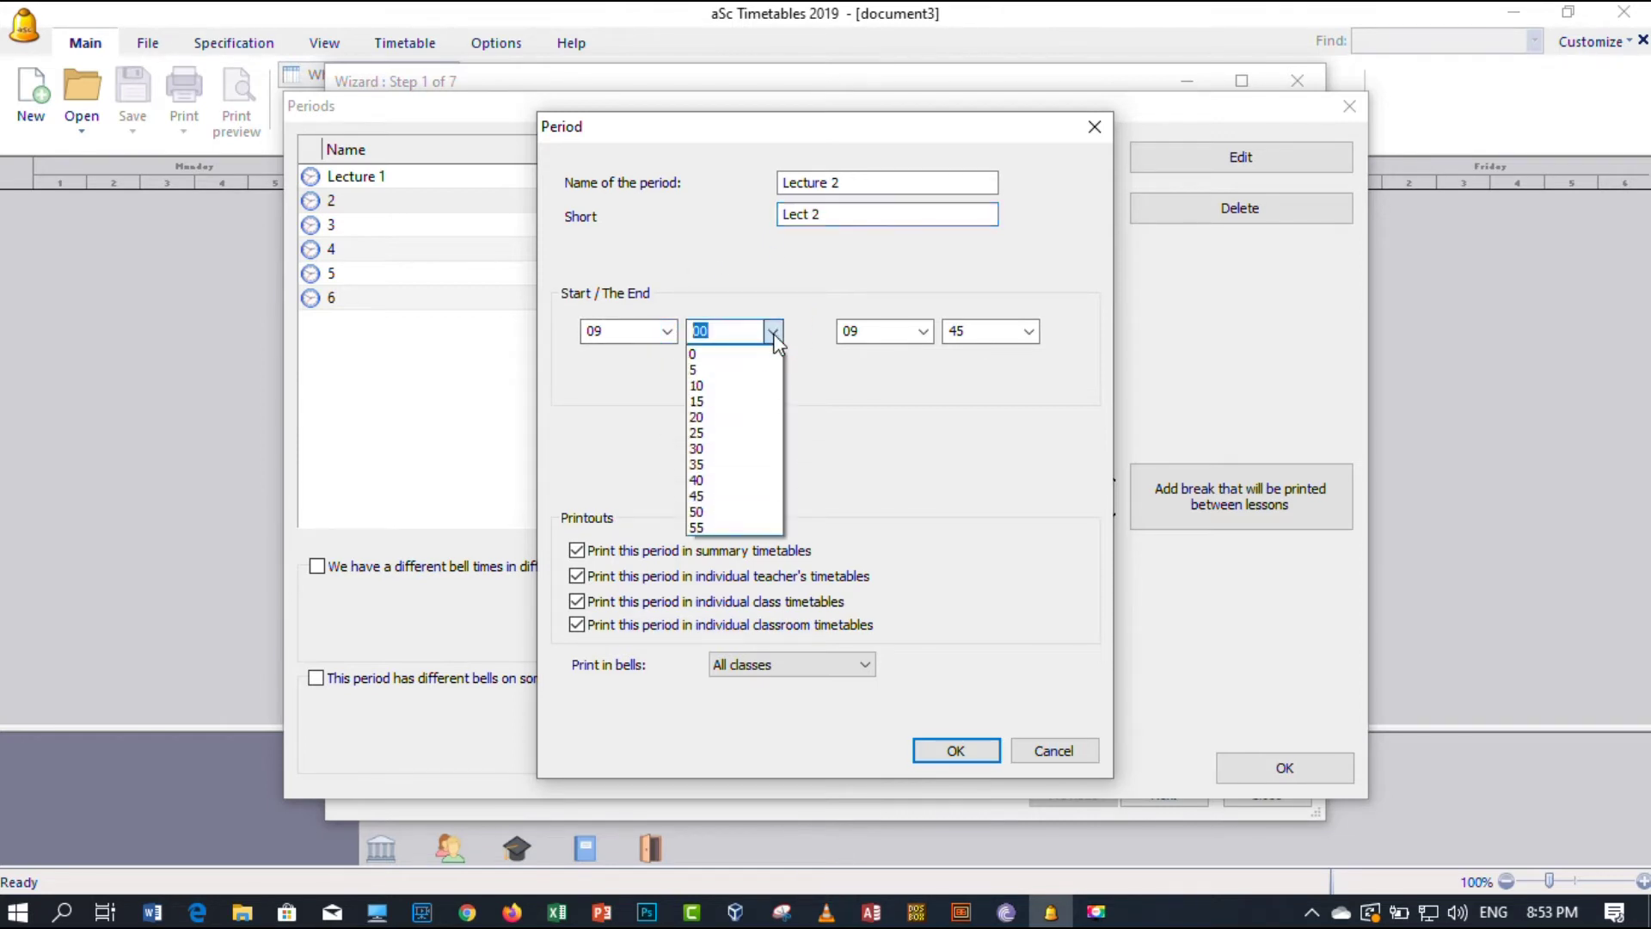
click(756, 461)
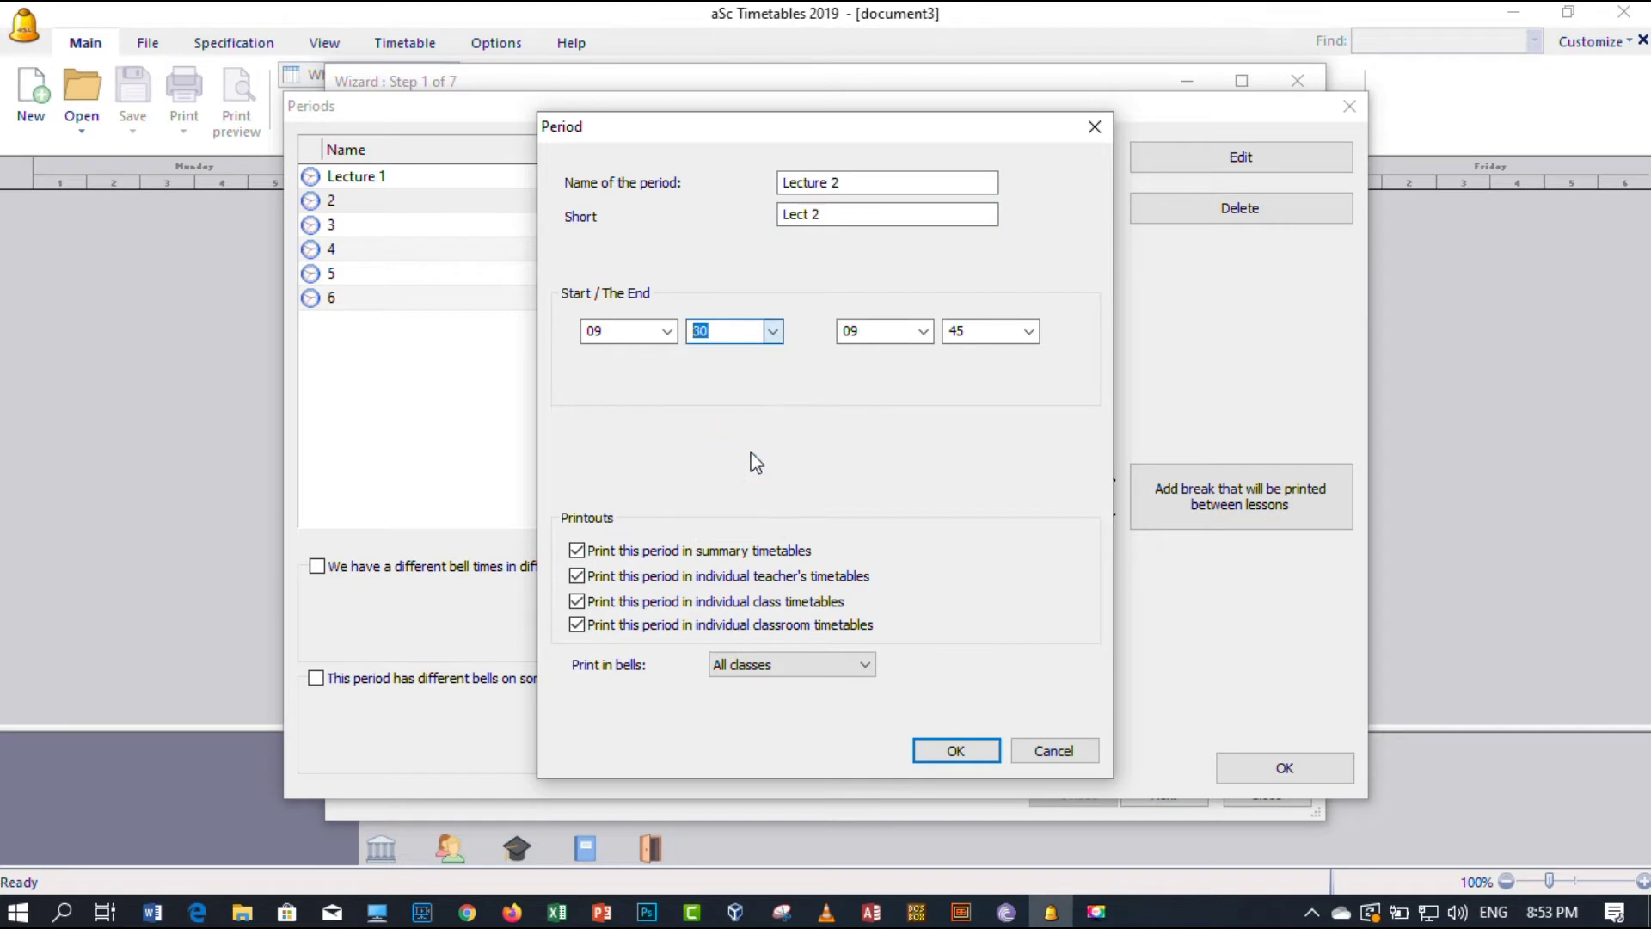
click(922, 332)
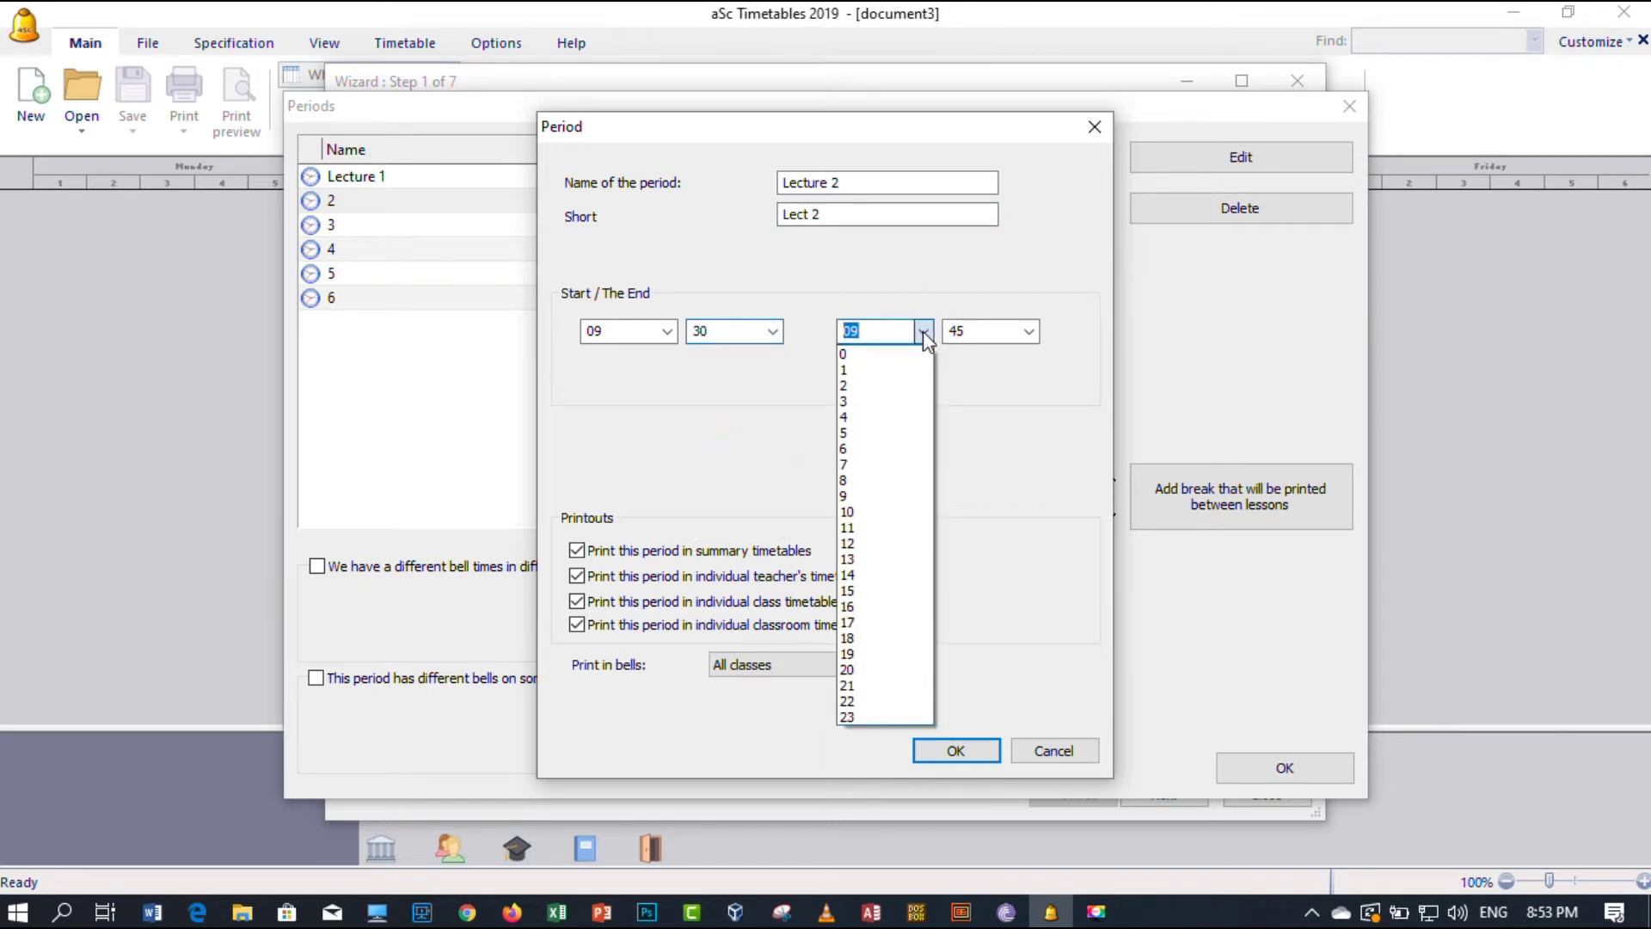
click(894, 512)
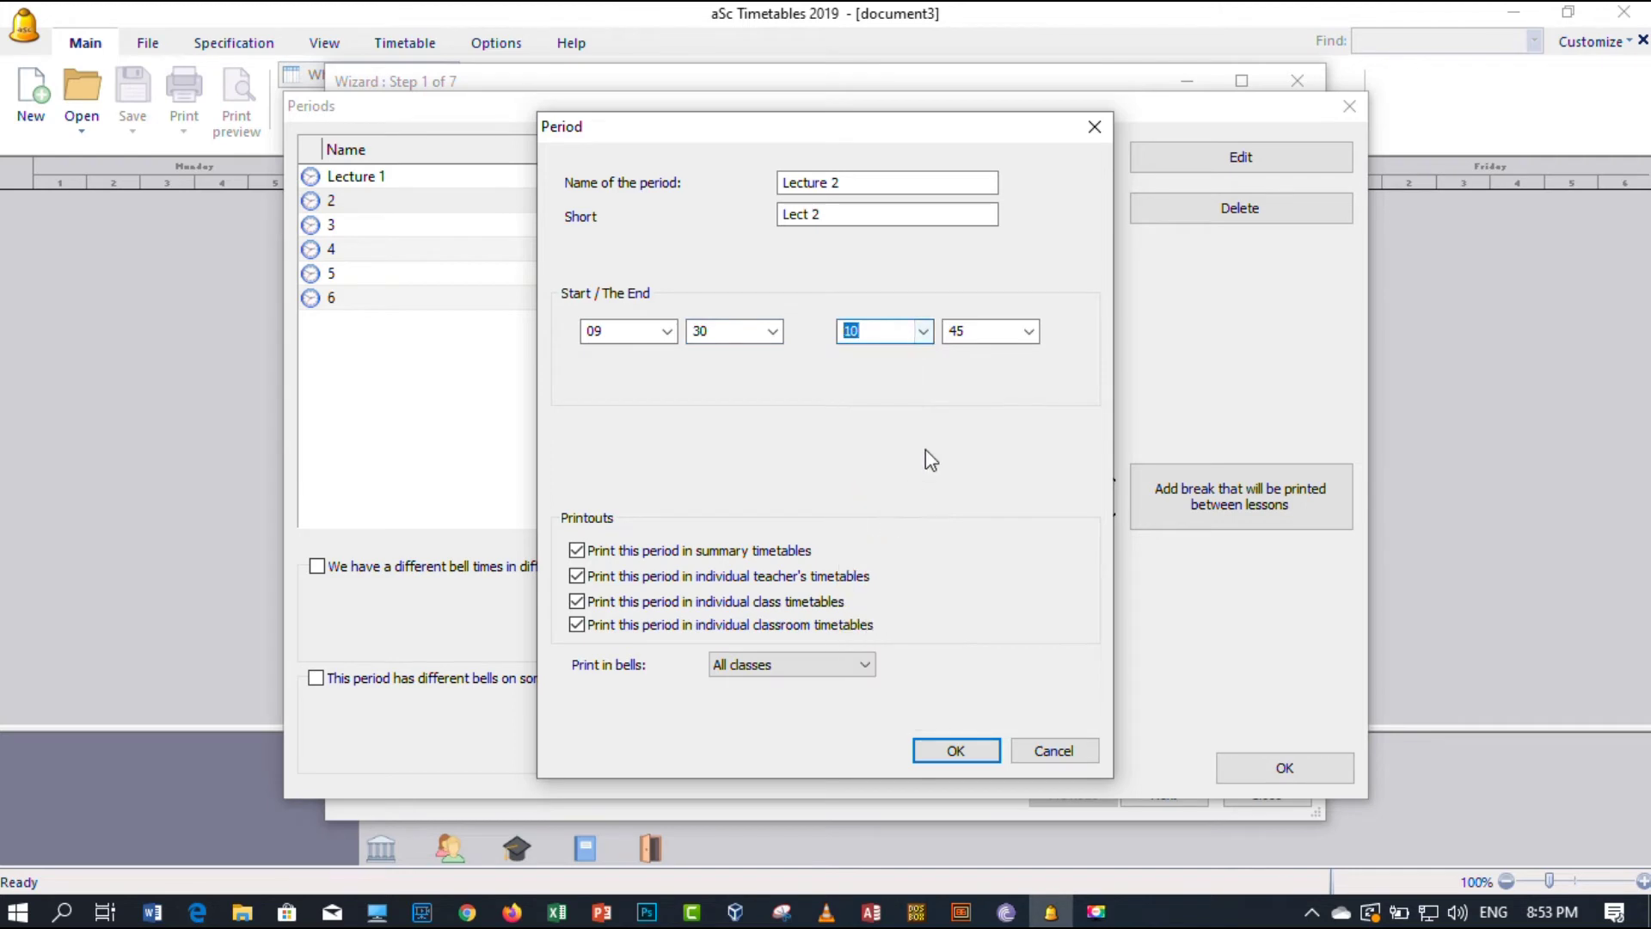
click(1029, 334)
click(1000, 447)
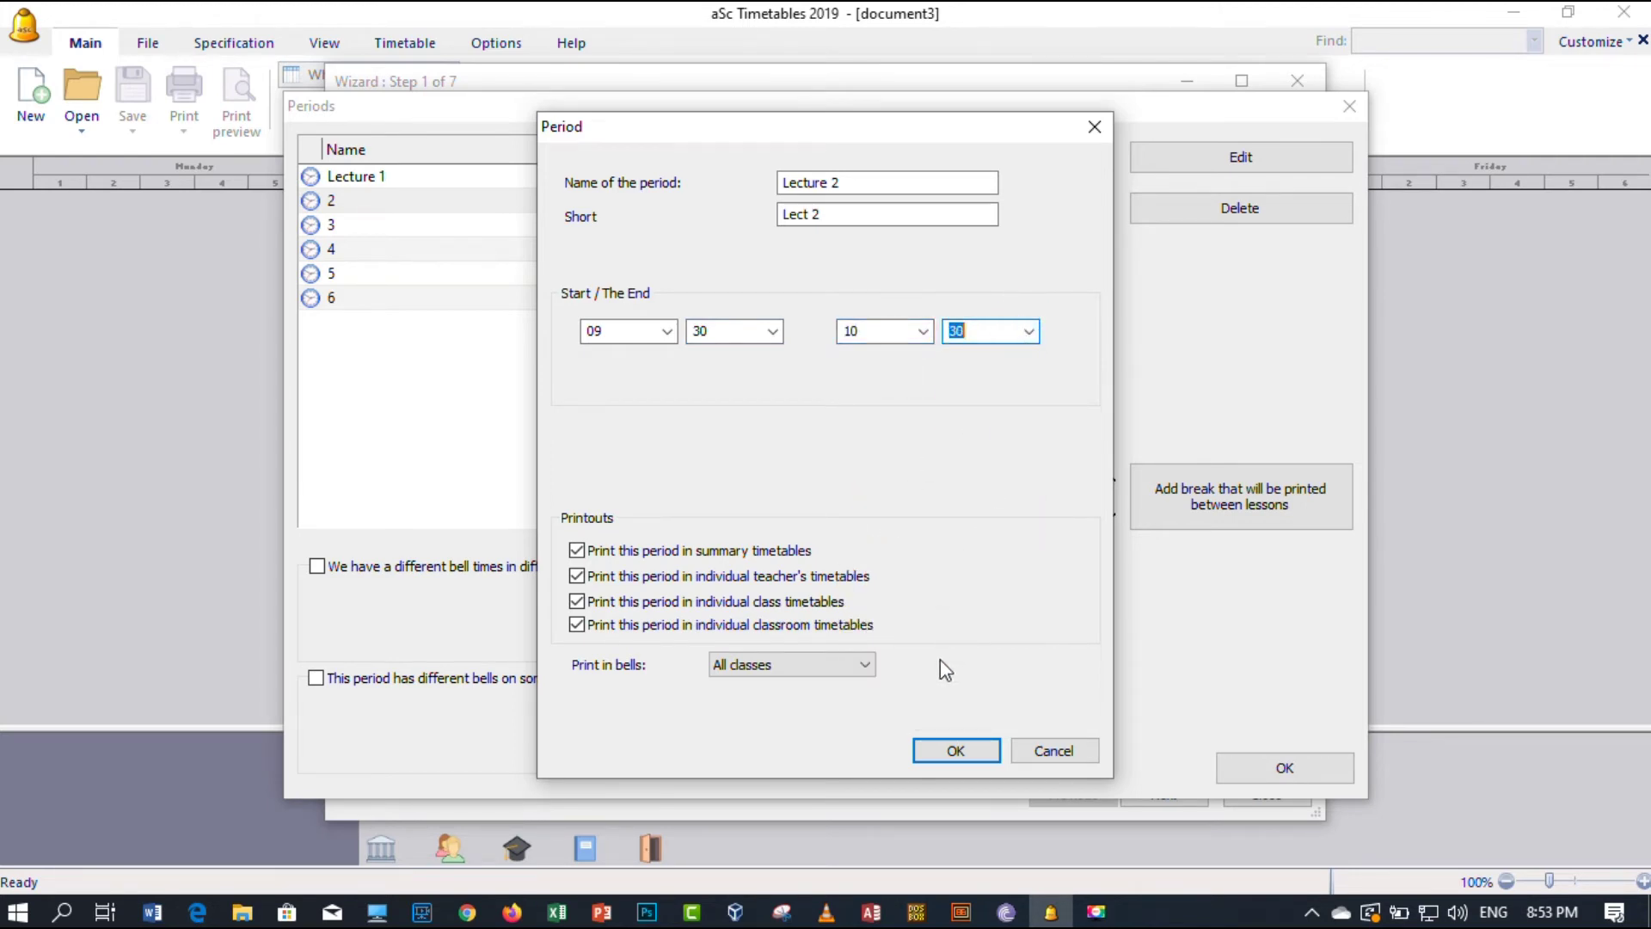
click(955, 751)
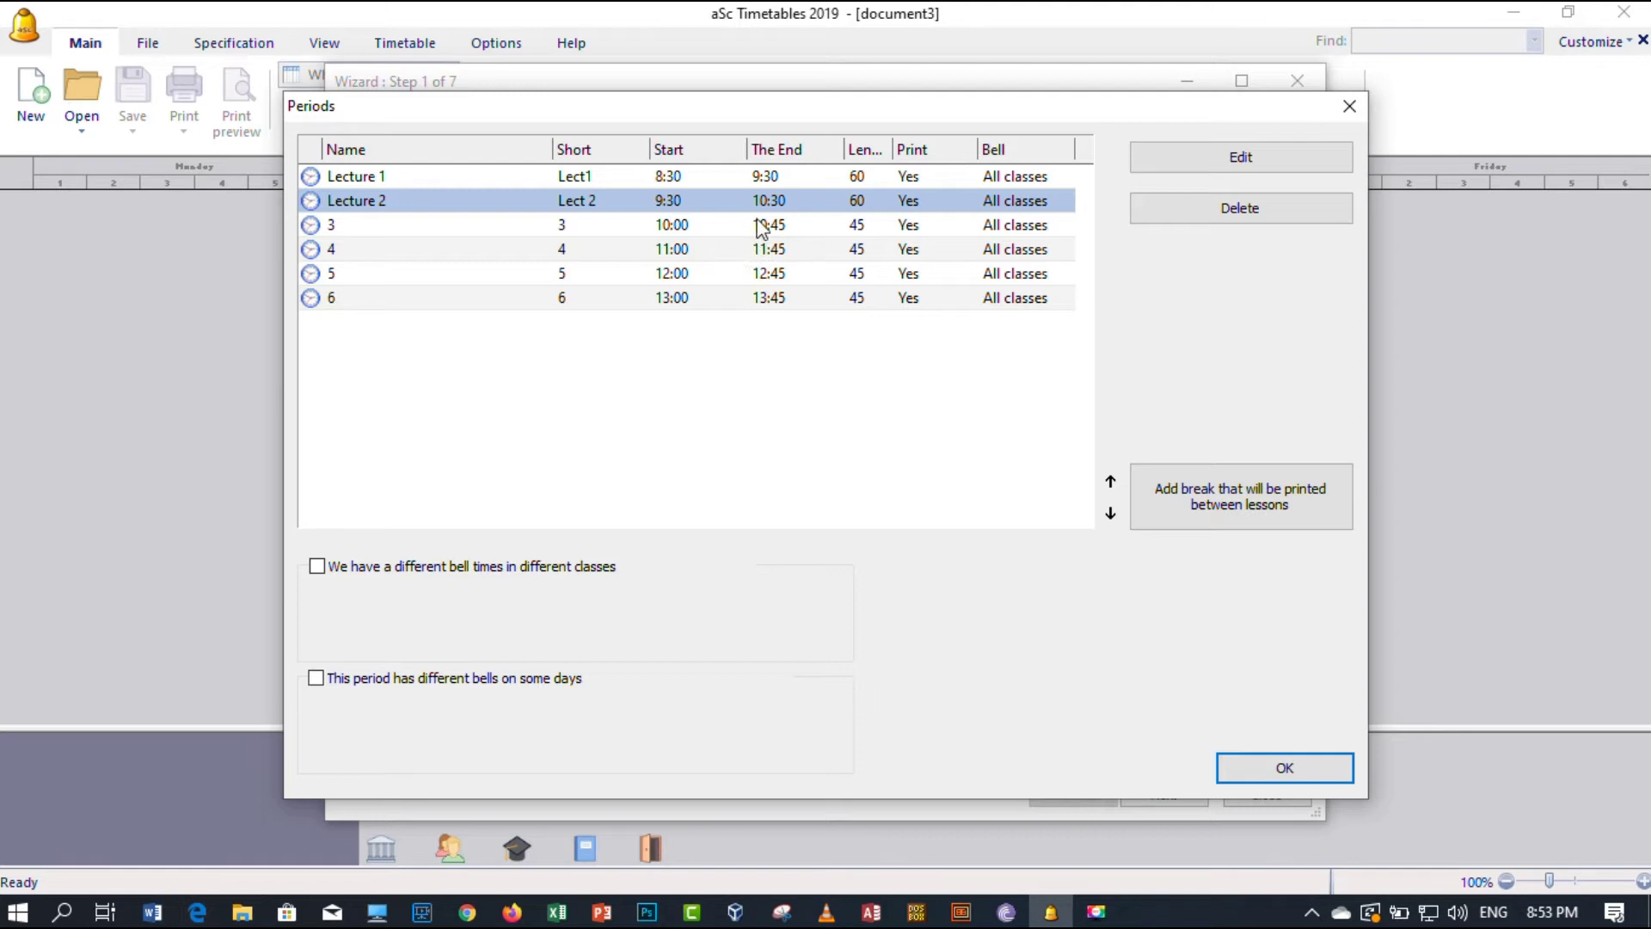
double_click(858, 239)
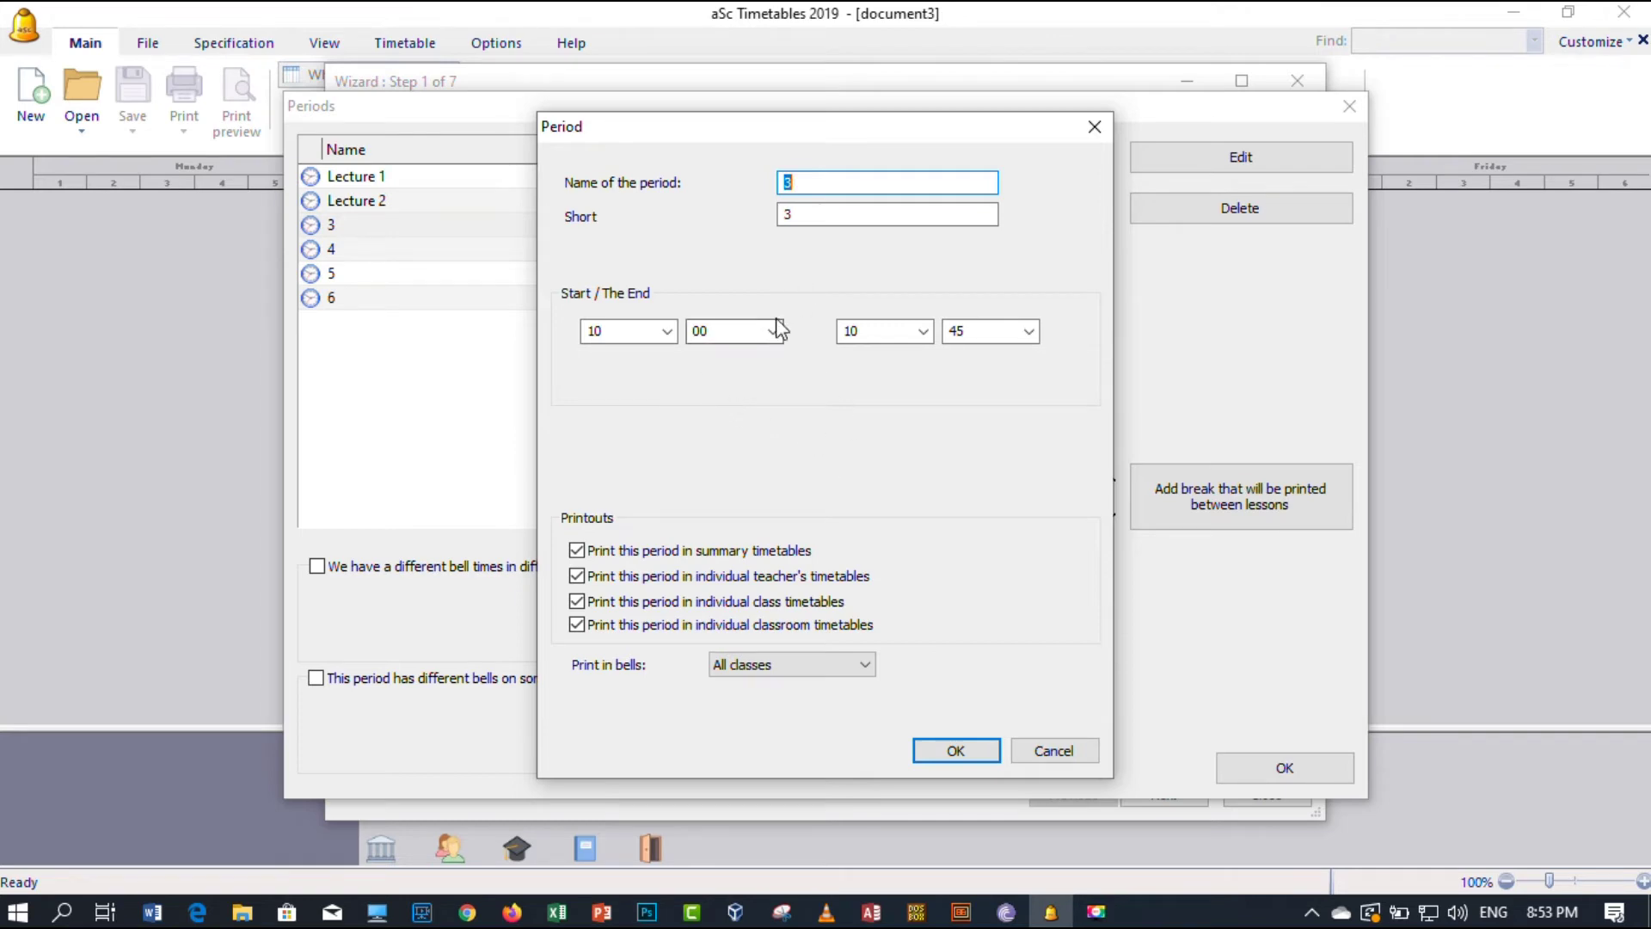
click(1057, 752)
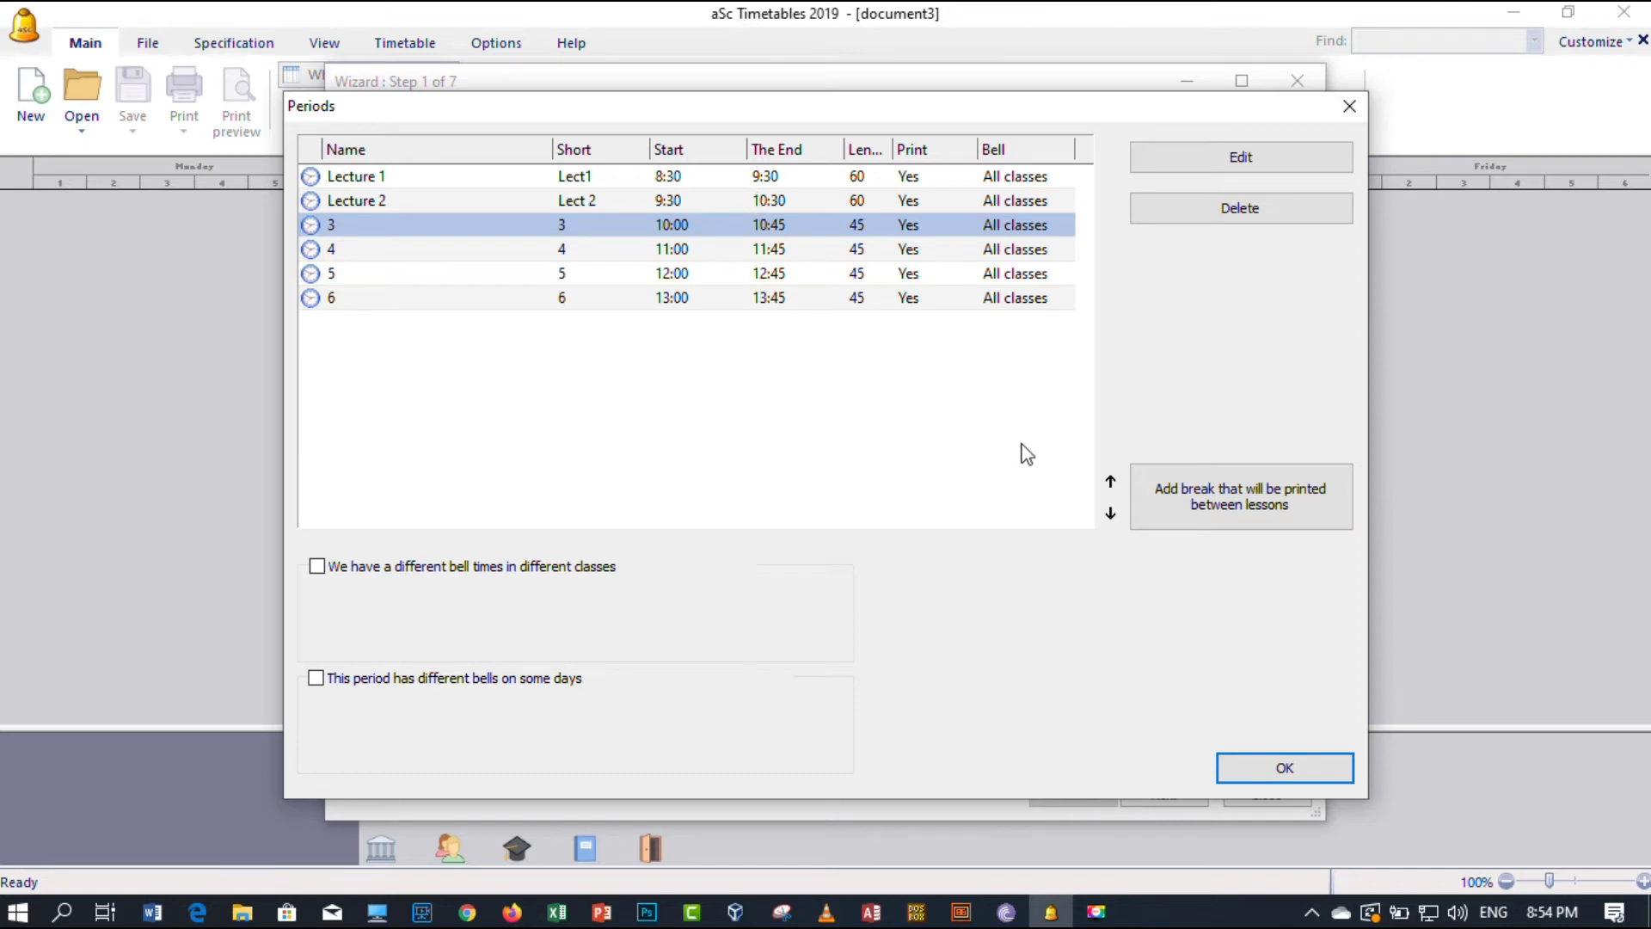
Step: Add a printed break between lessons named Short Break with the short name SB
click(1227, 498)
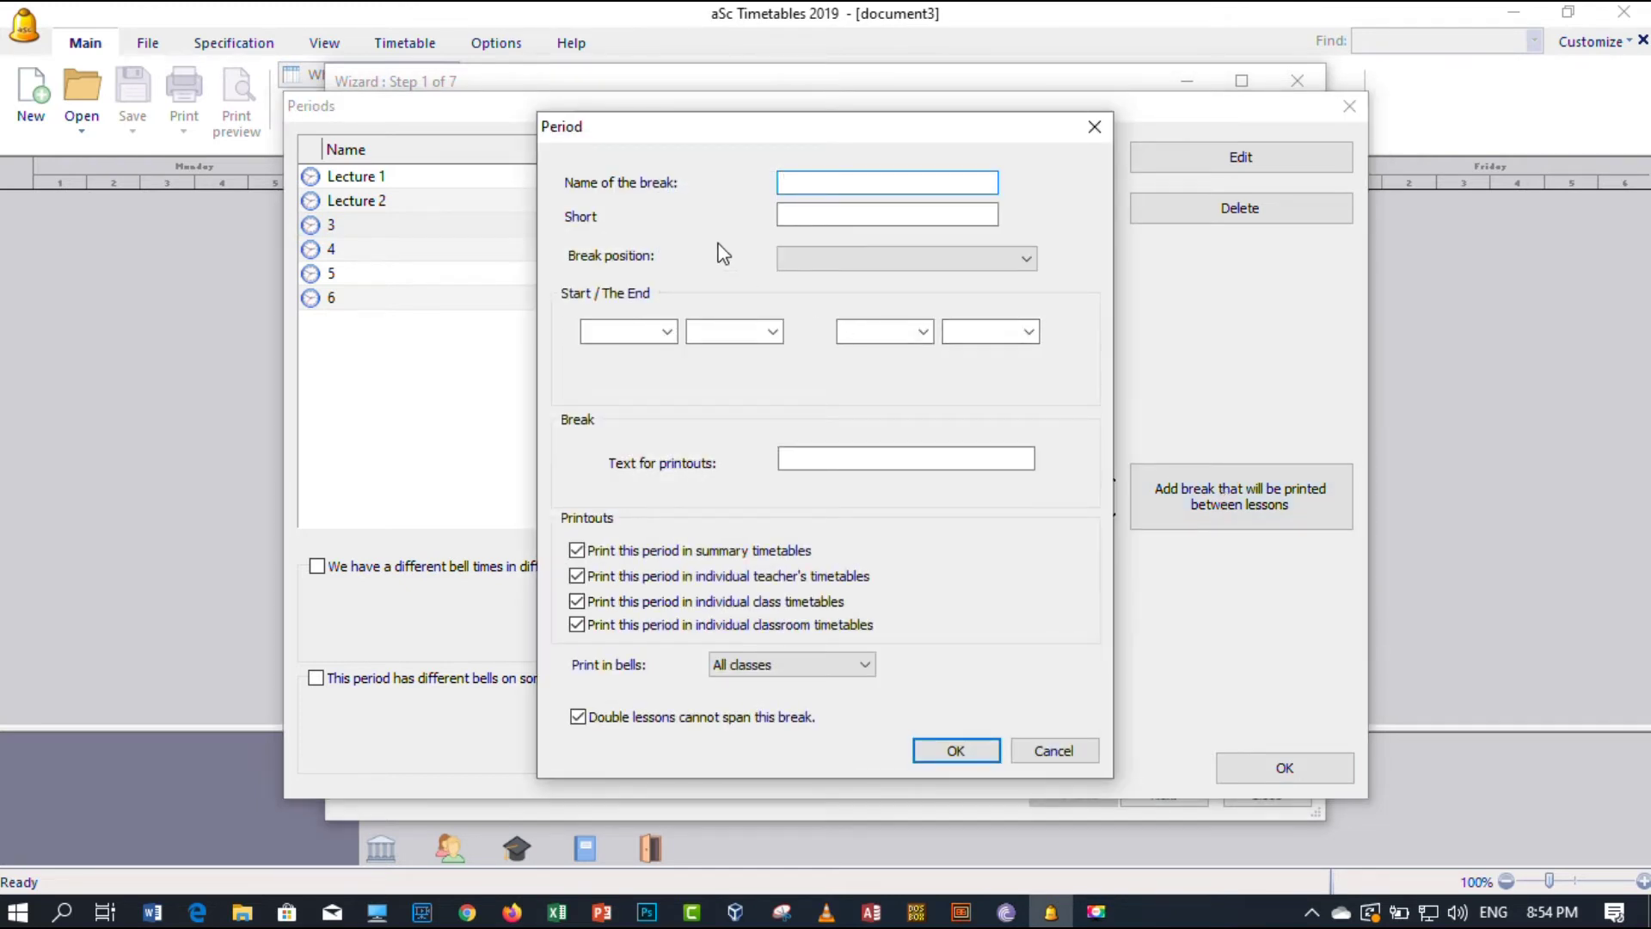
drag(705, 127, 1099, 114)
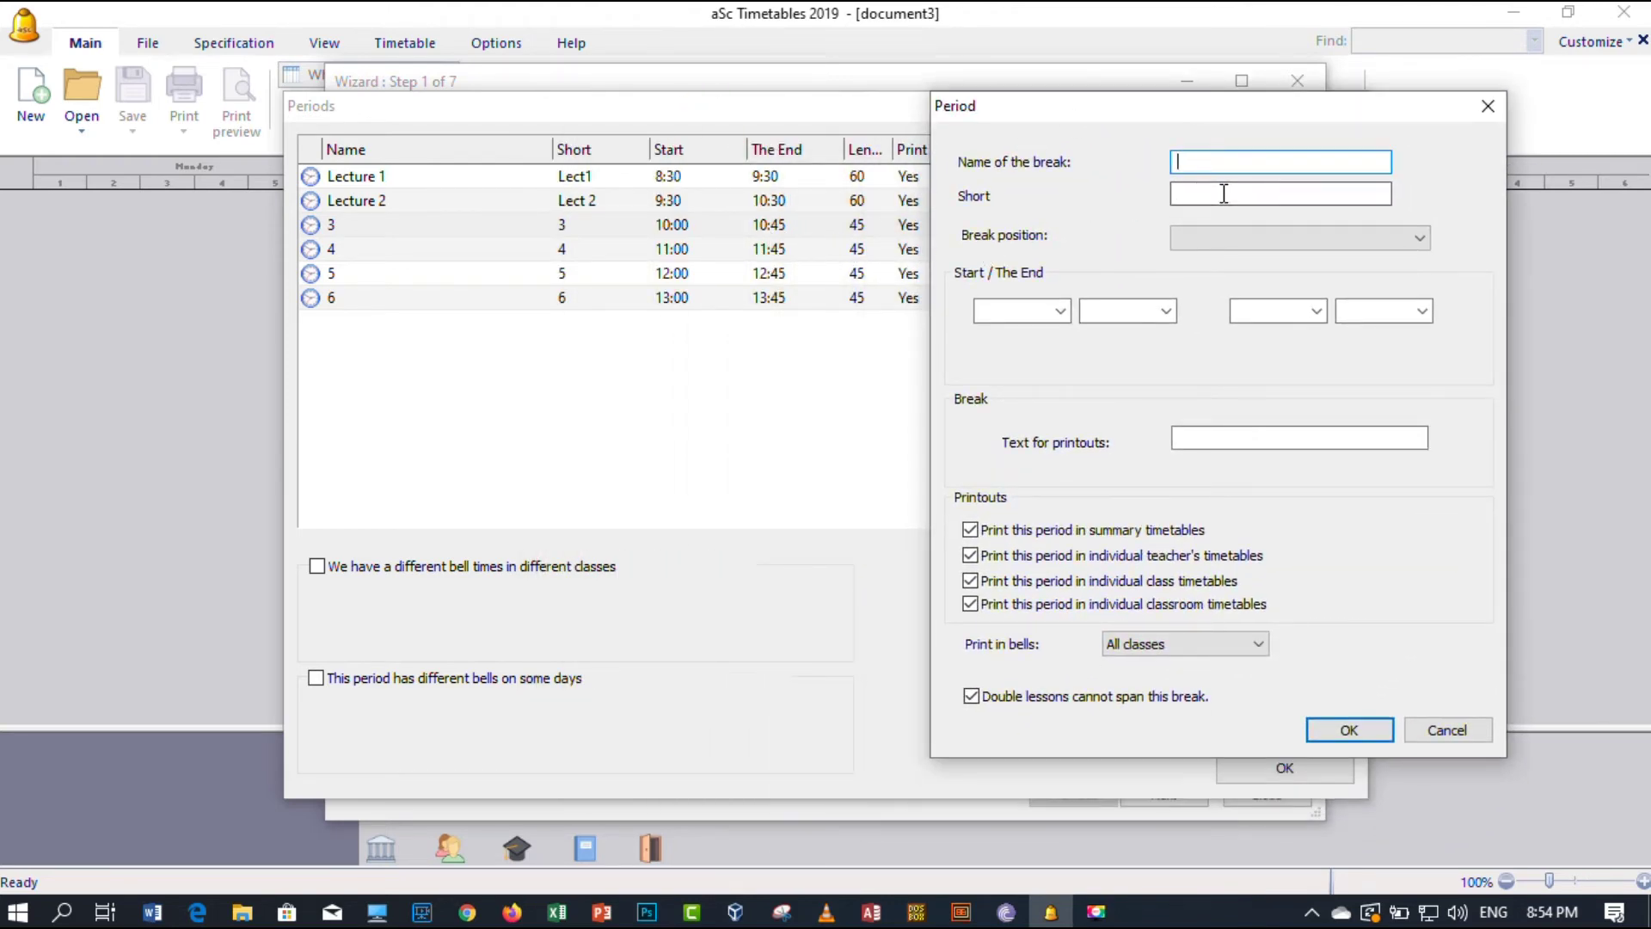
text(Br)
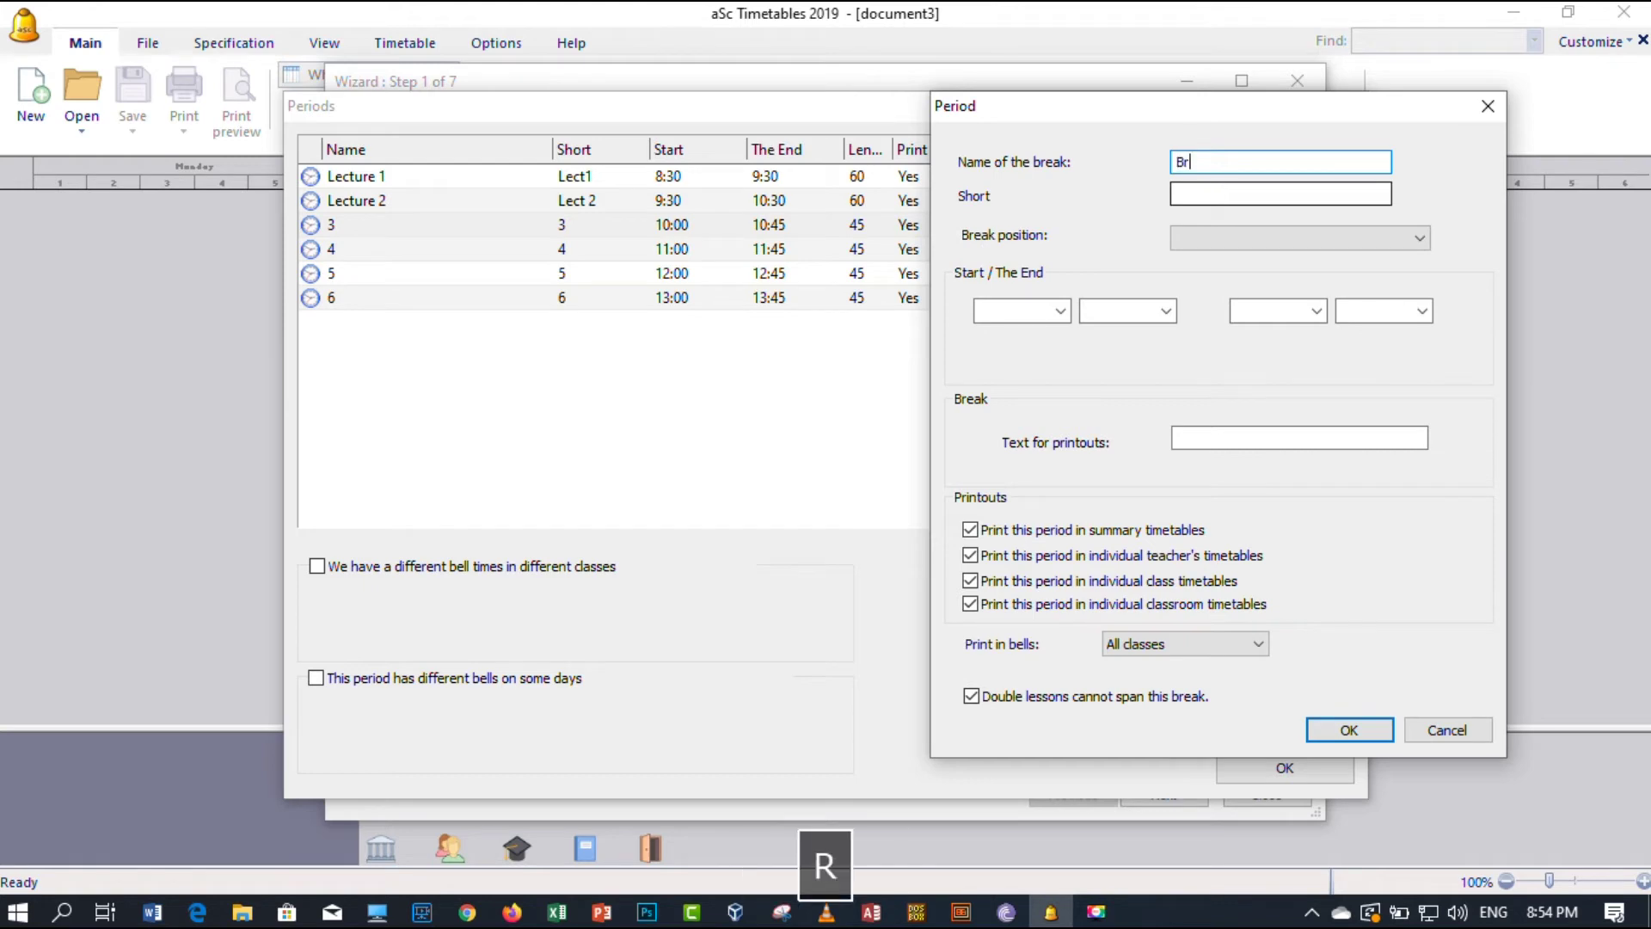
text(eak)
key(Left)
text(Short)
click(1198, 192)
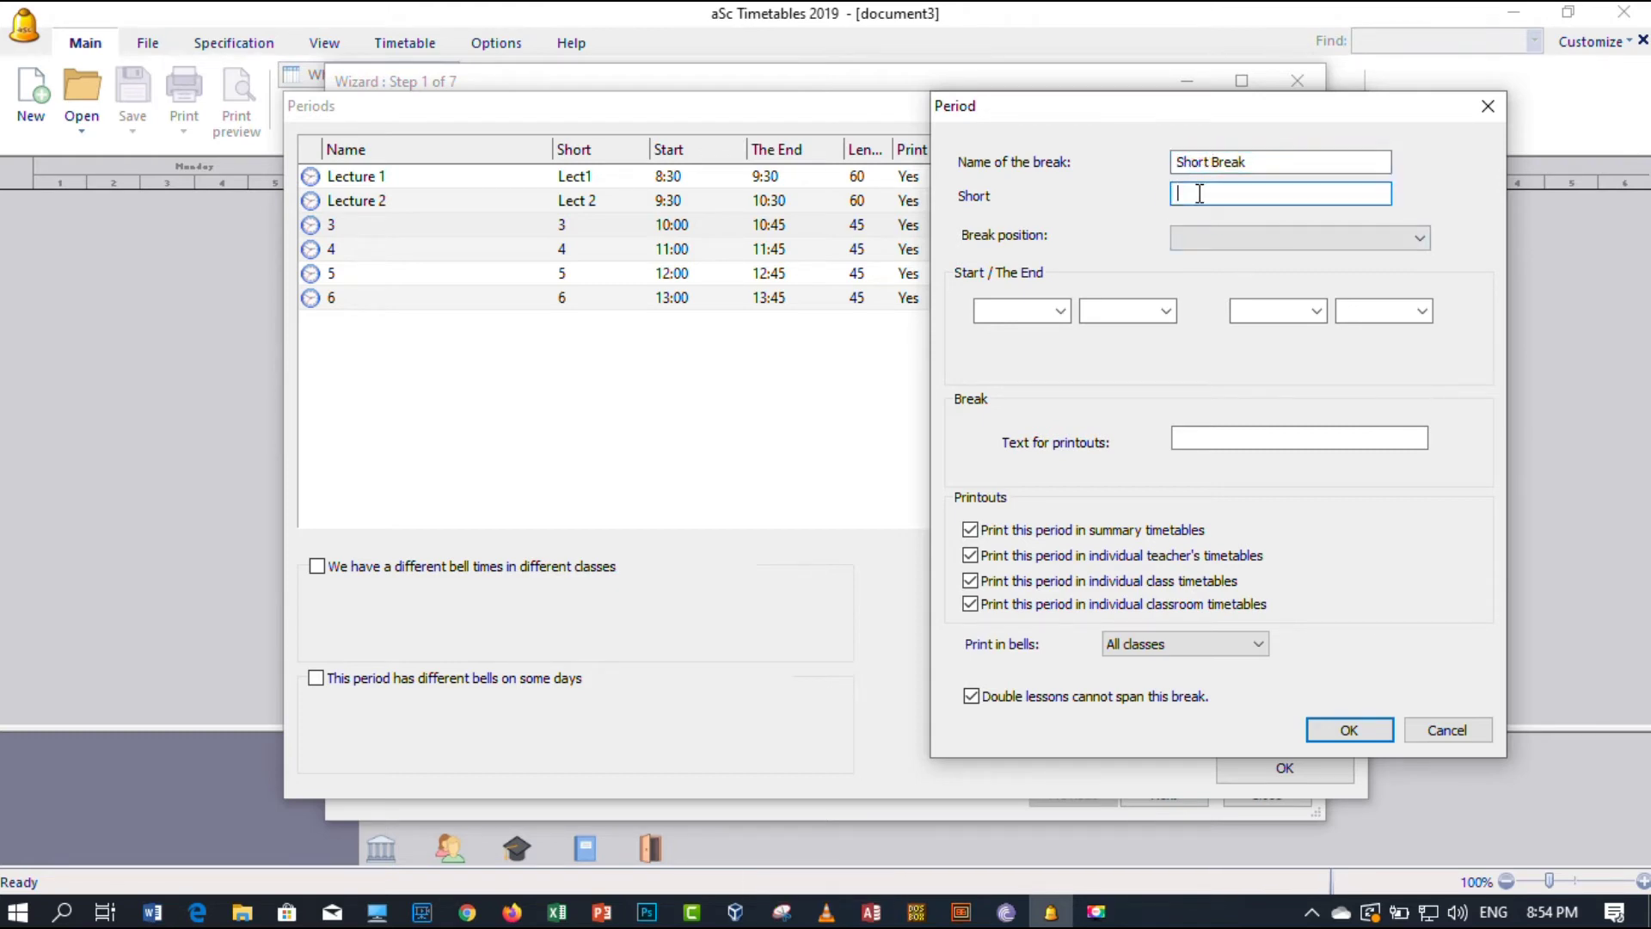
text(SB)
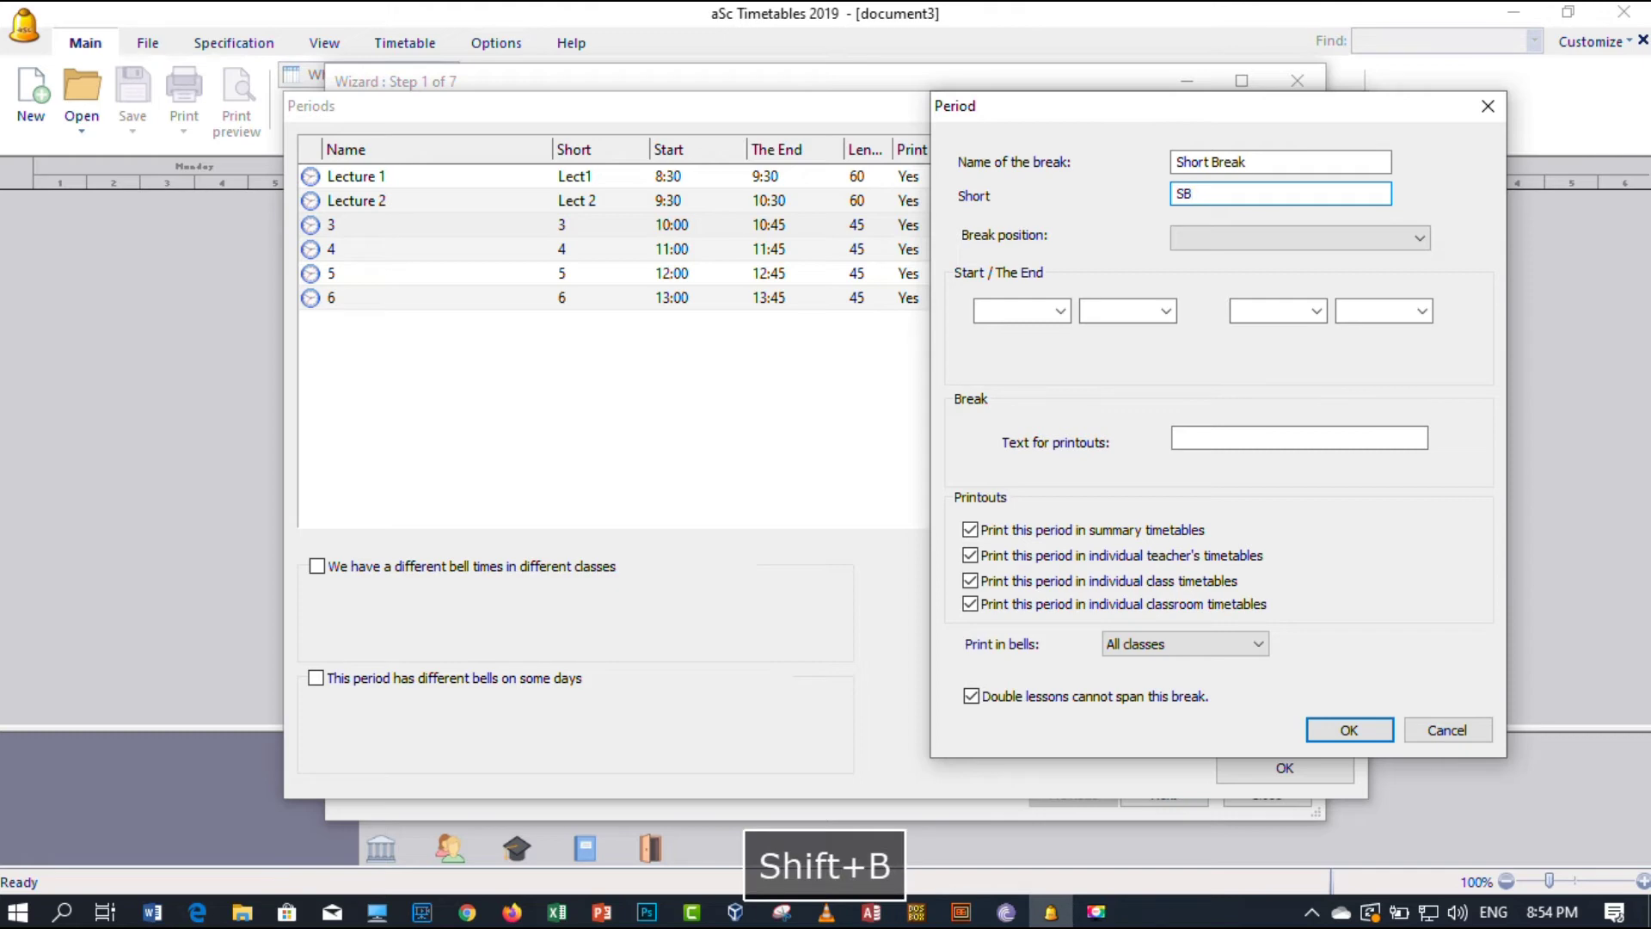
Step: Set the Short Break to start at 10:45 and end at 11:00
click(1062, 310)
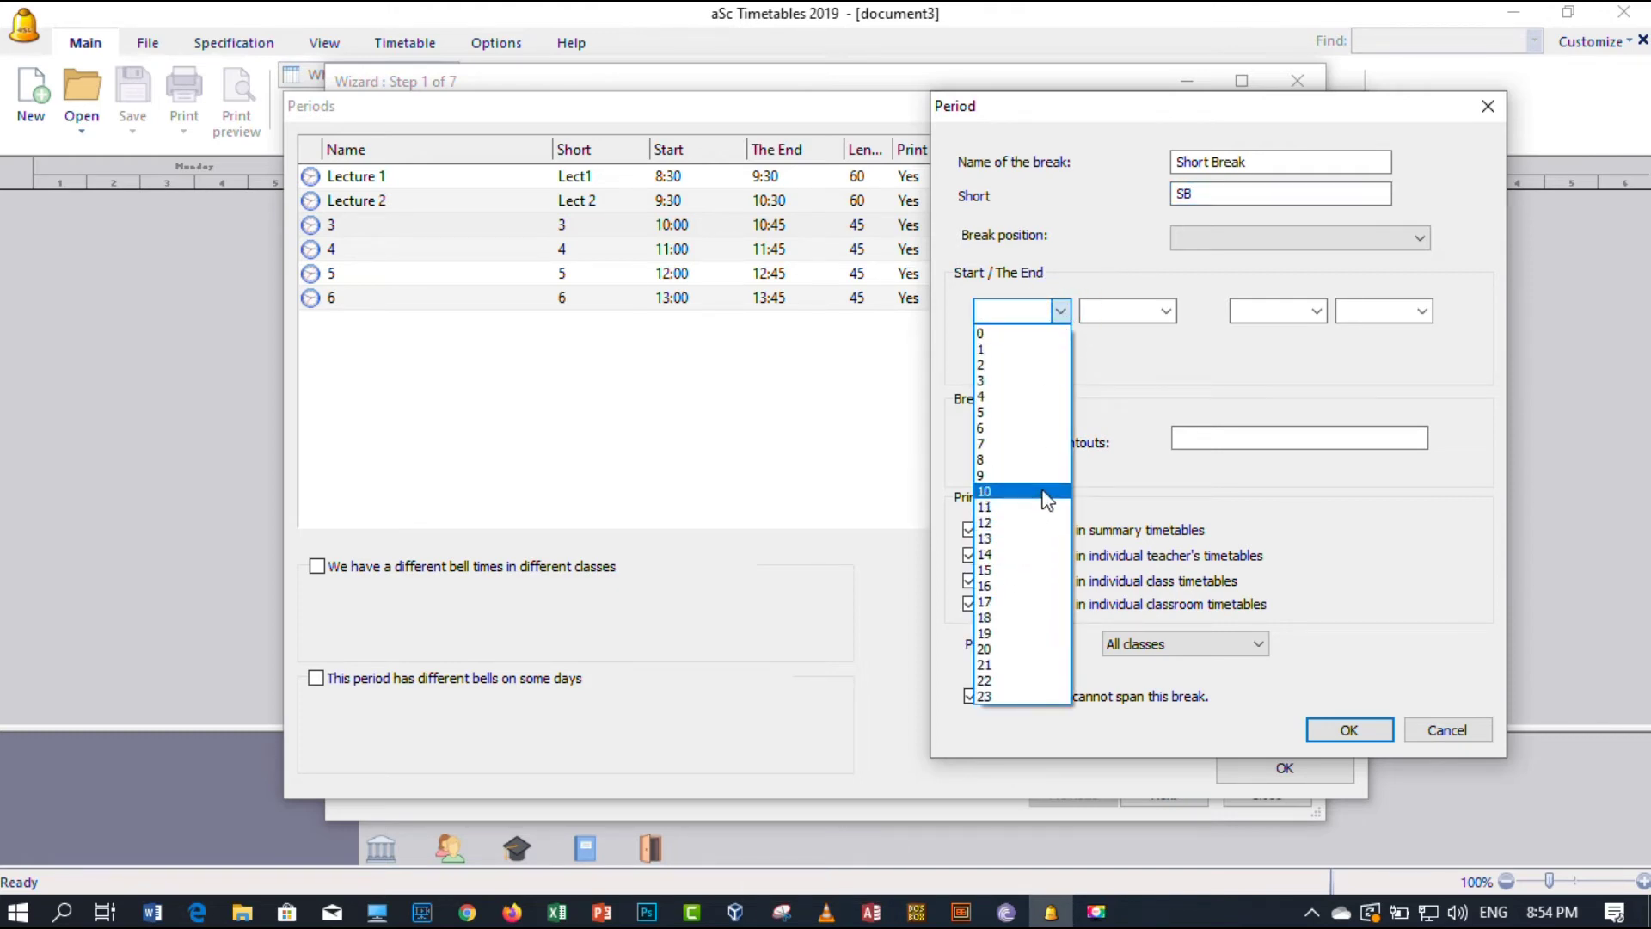
click(1047, 492)
click(1168, 313)
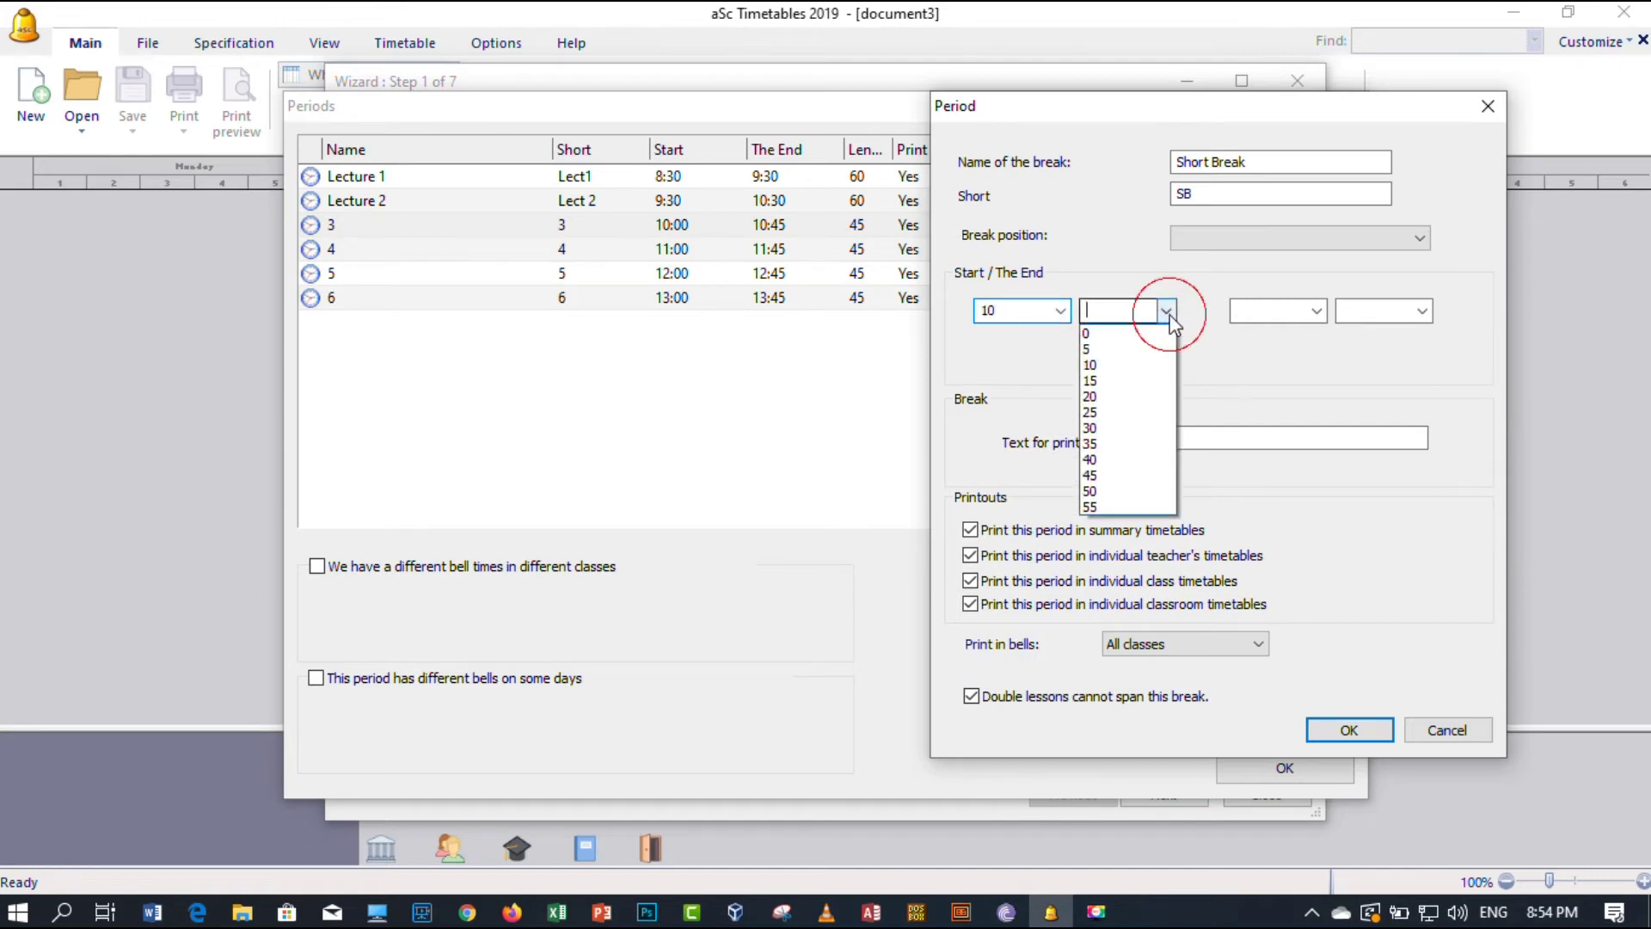
click(1153, 475)
click(1314, 311)
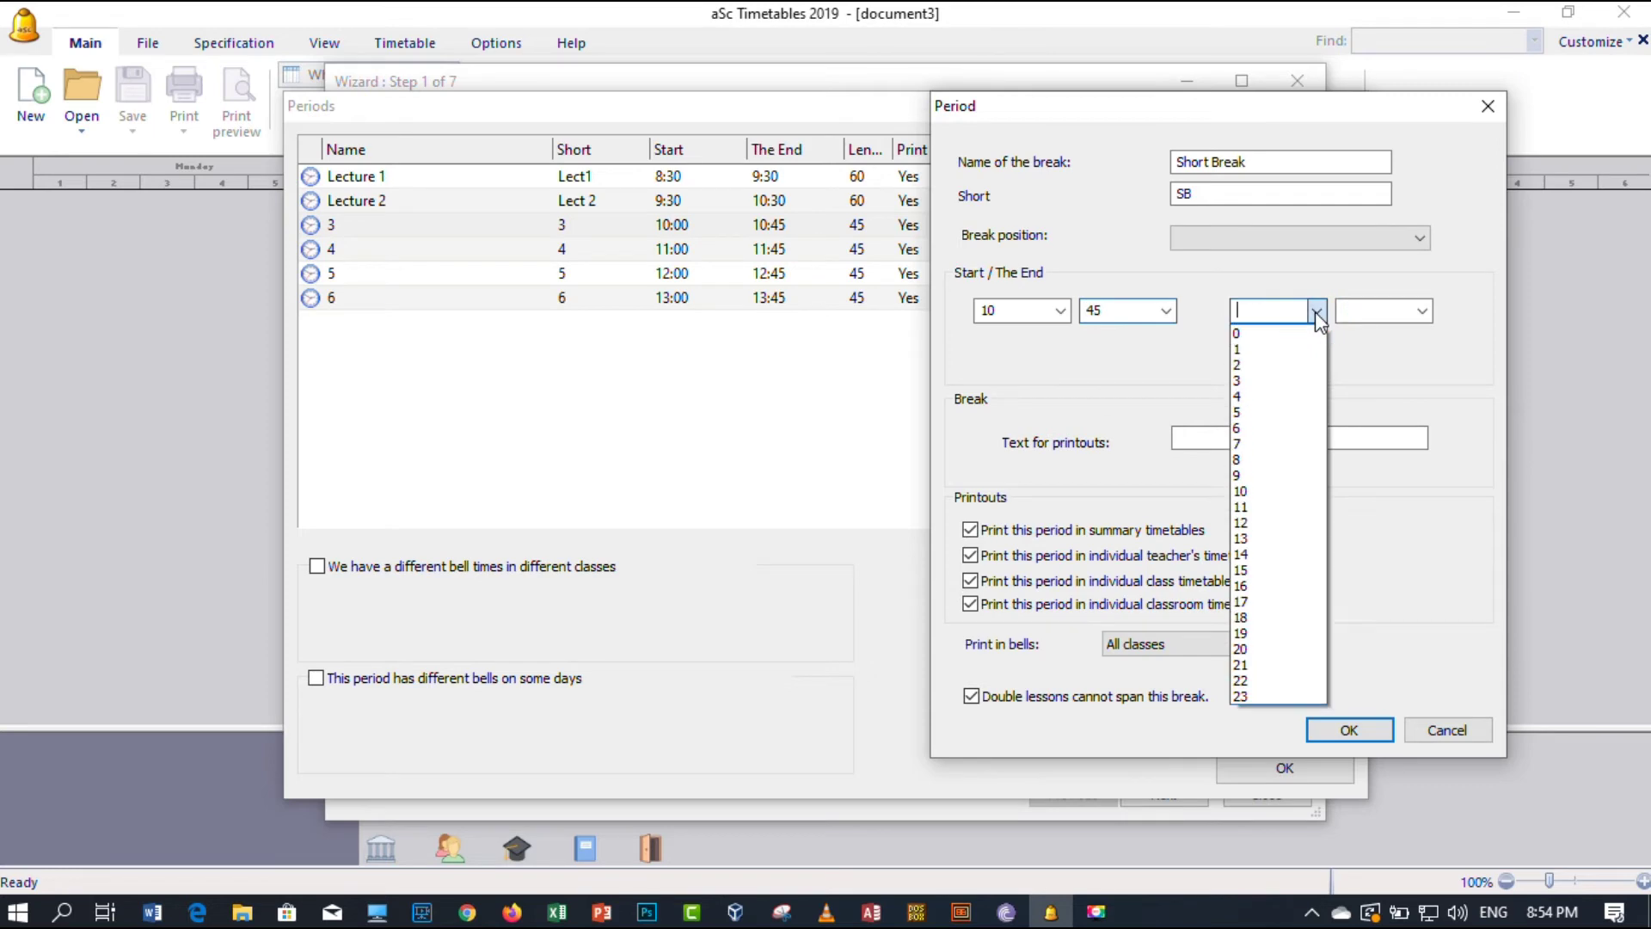
click(1273, 506)
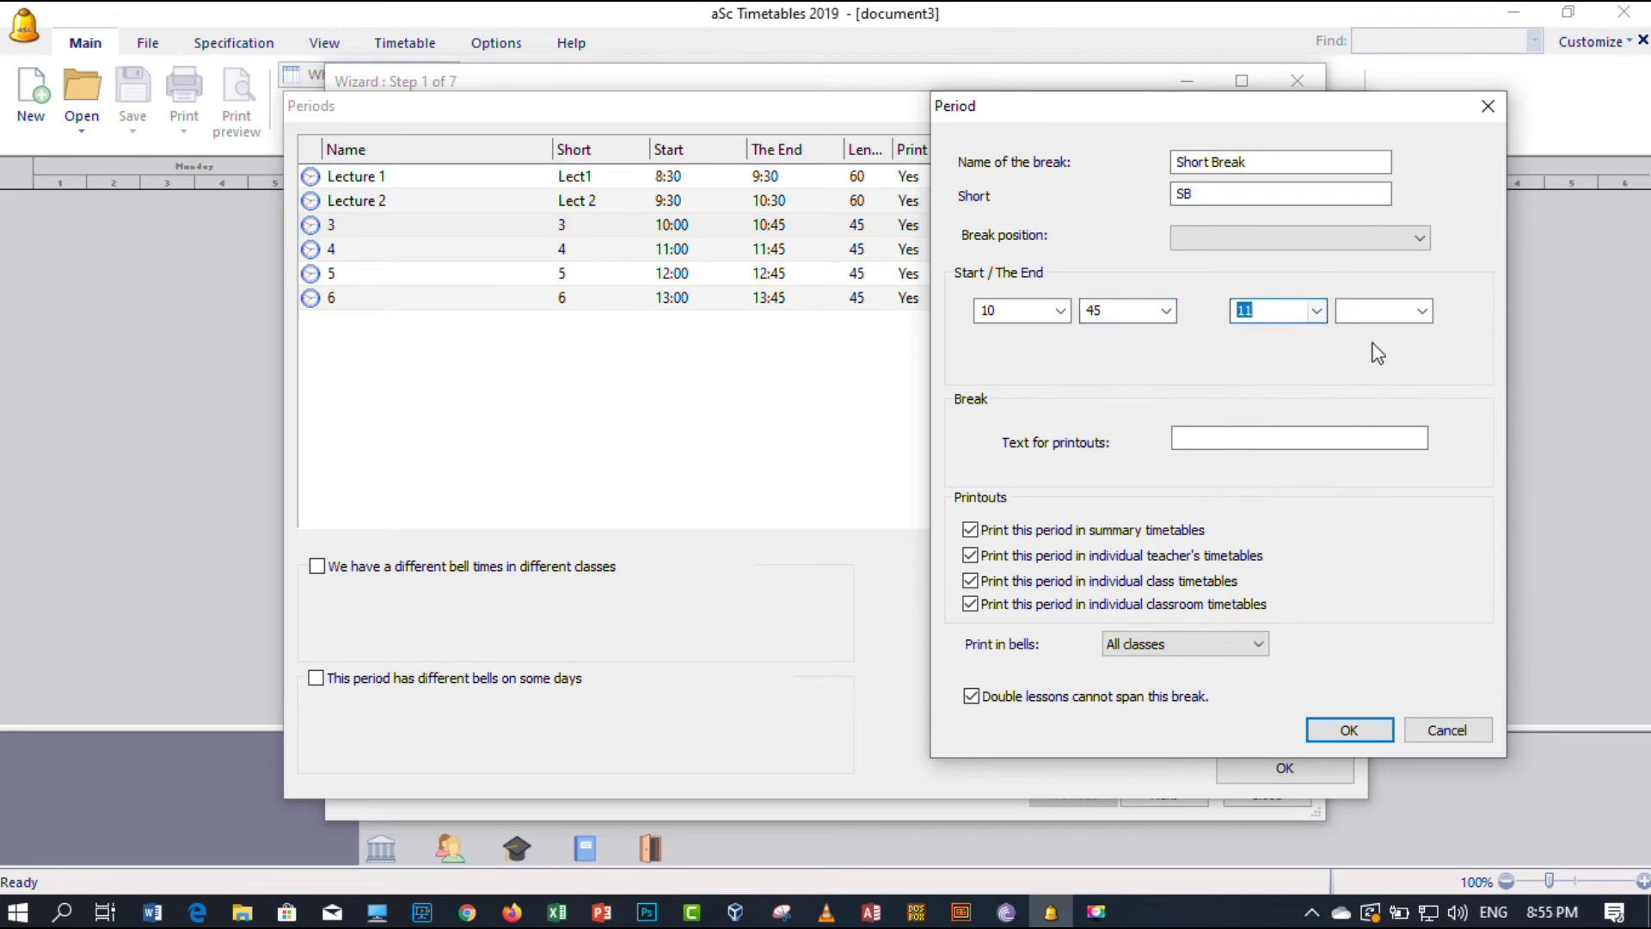
click(1420, 311)
click(1397, 333)
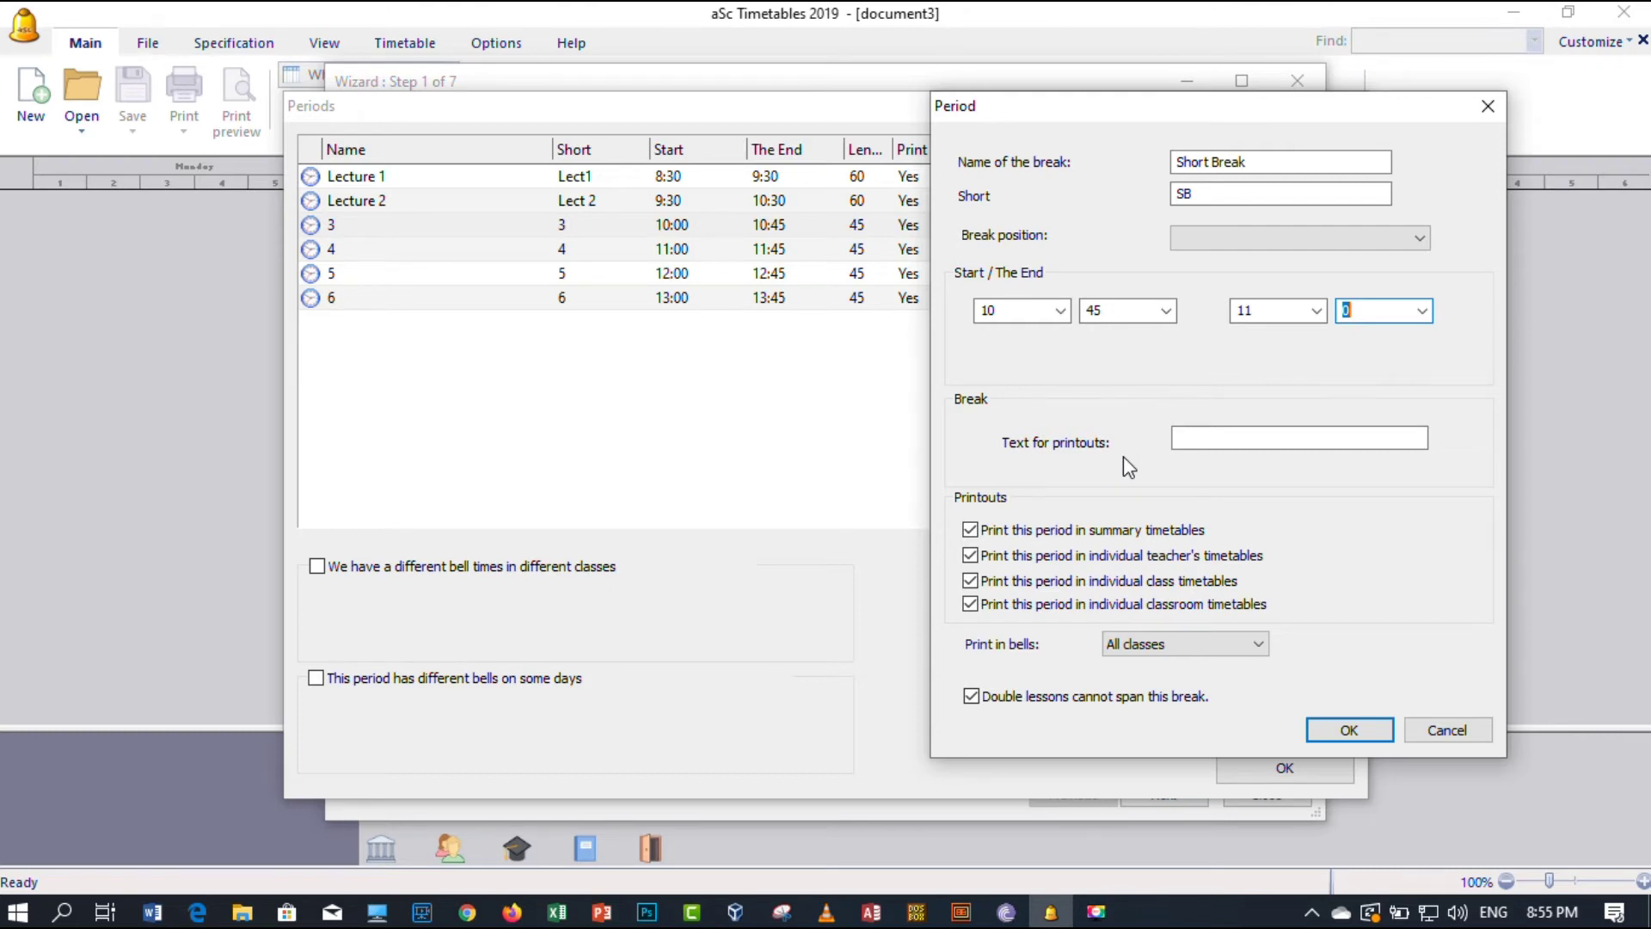
Step: Set the break's printout text to Lunch Break, position it before period nr 4, and save the break
click(1212, 437)
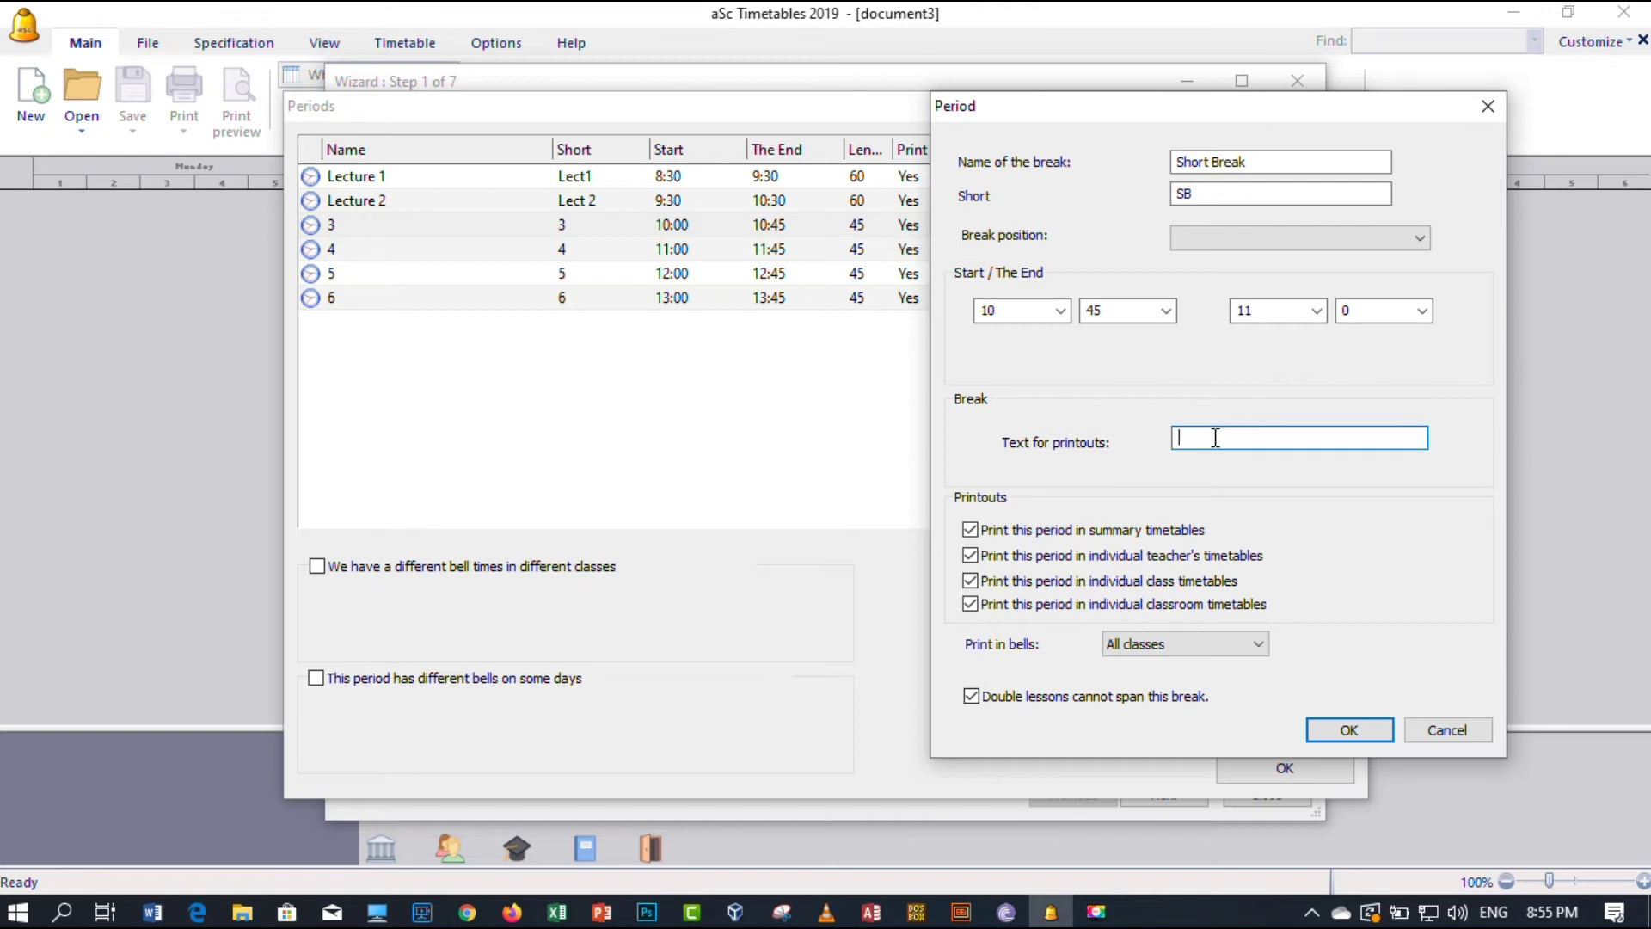
text(Lun)
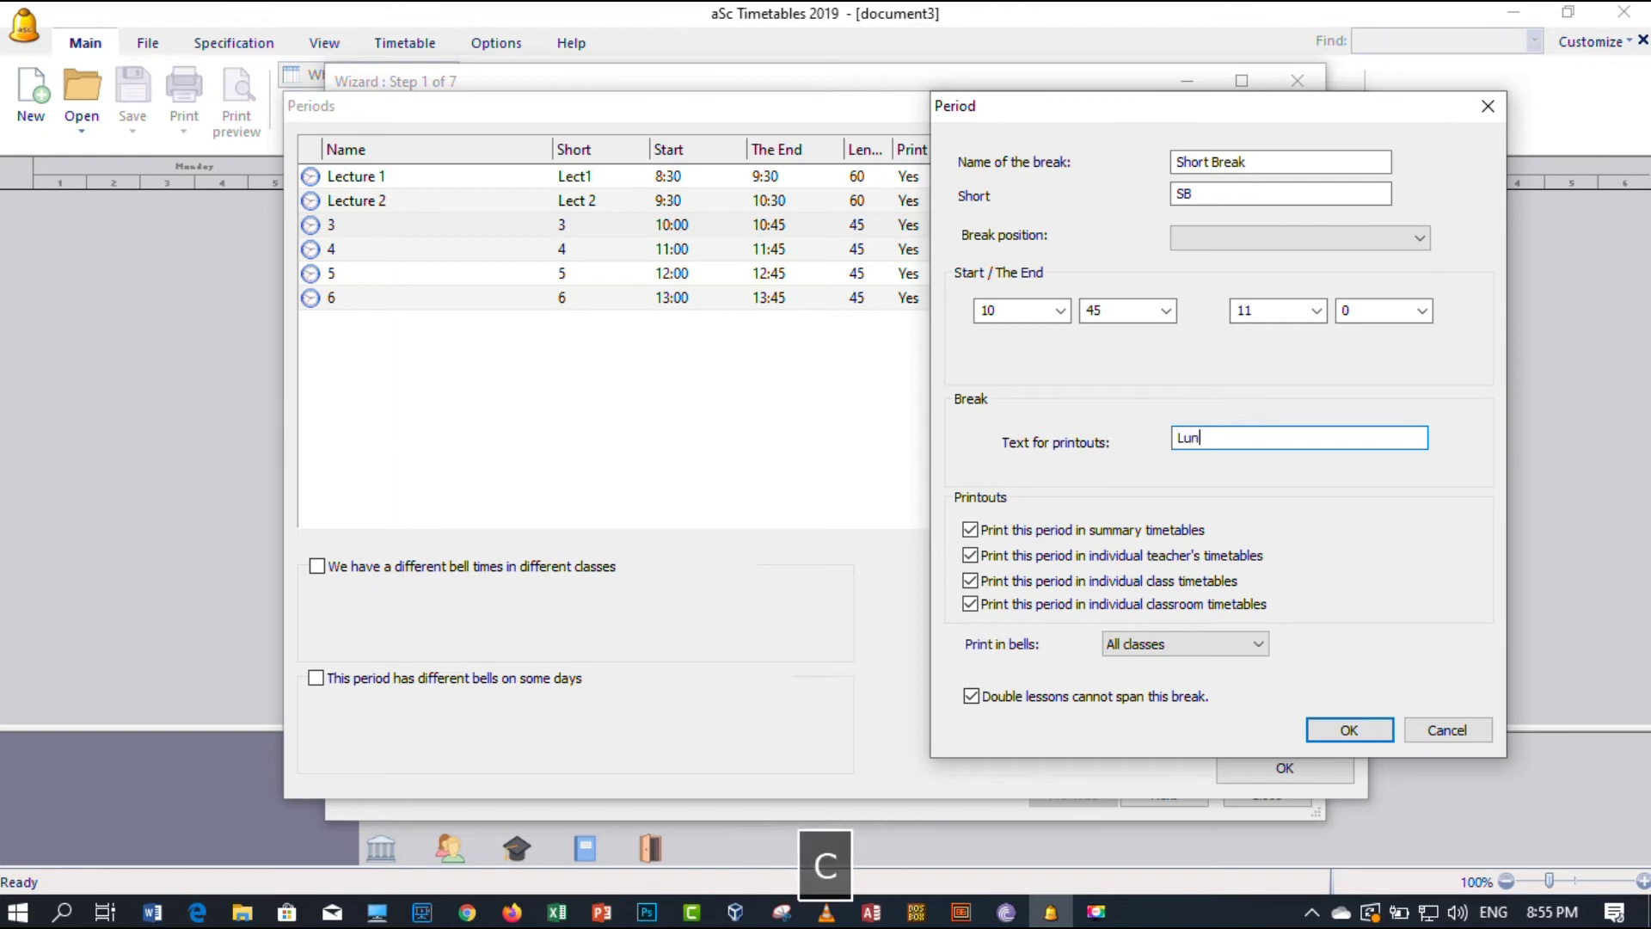
text(ch Break)
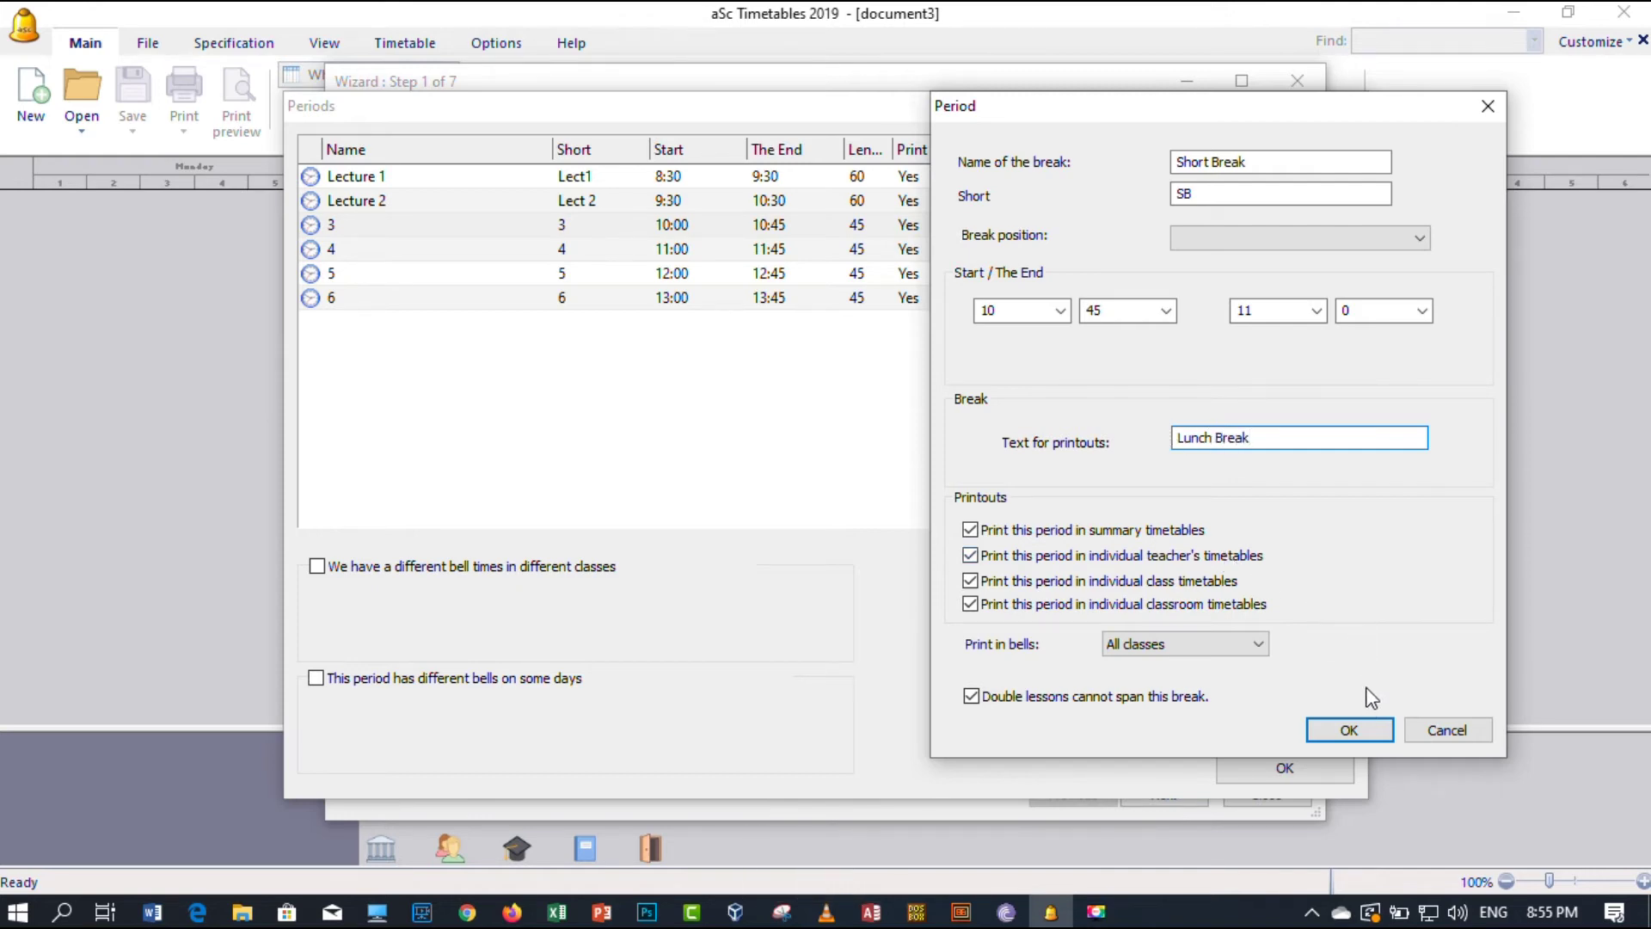
click(1350, 730)
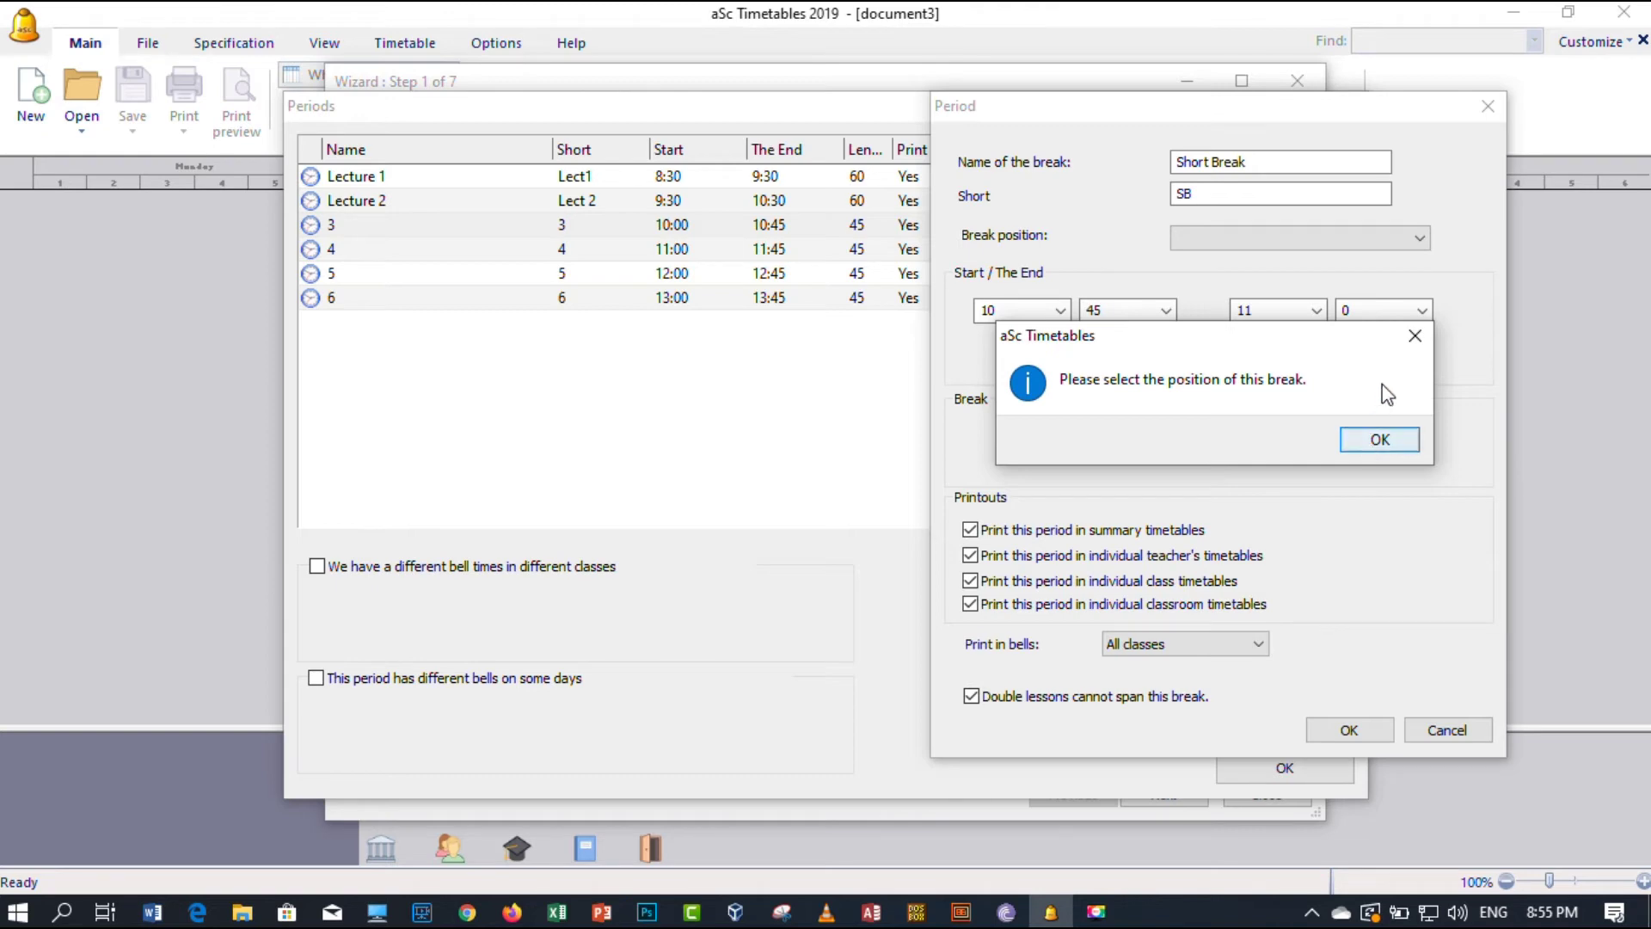
click(1415, 336)
click(1419, 237)
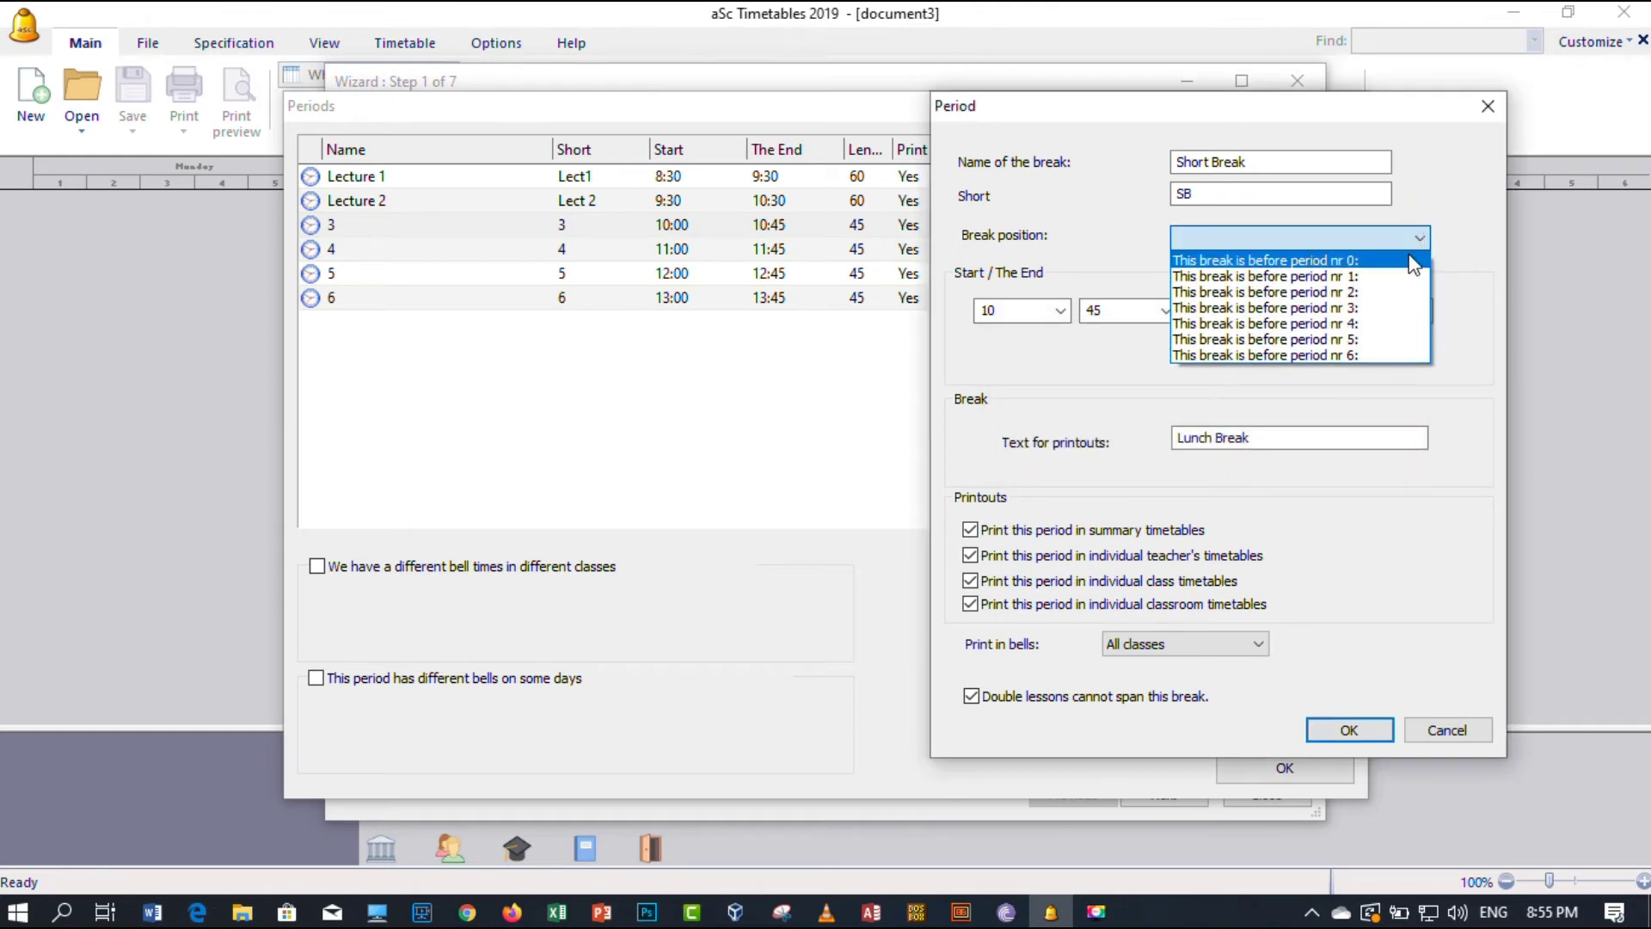
click(1339, 323)
click(1349, 729)
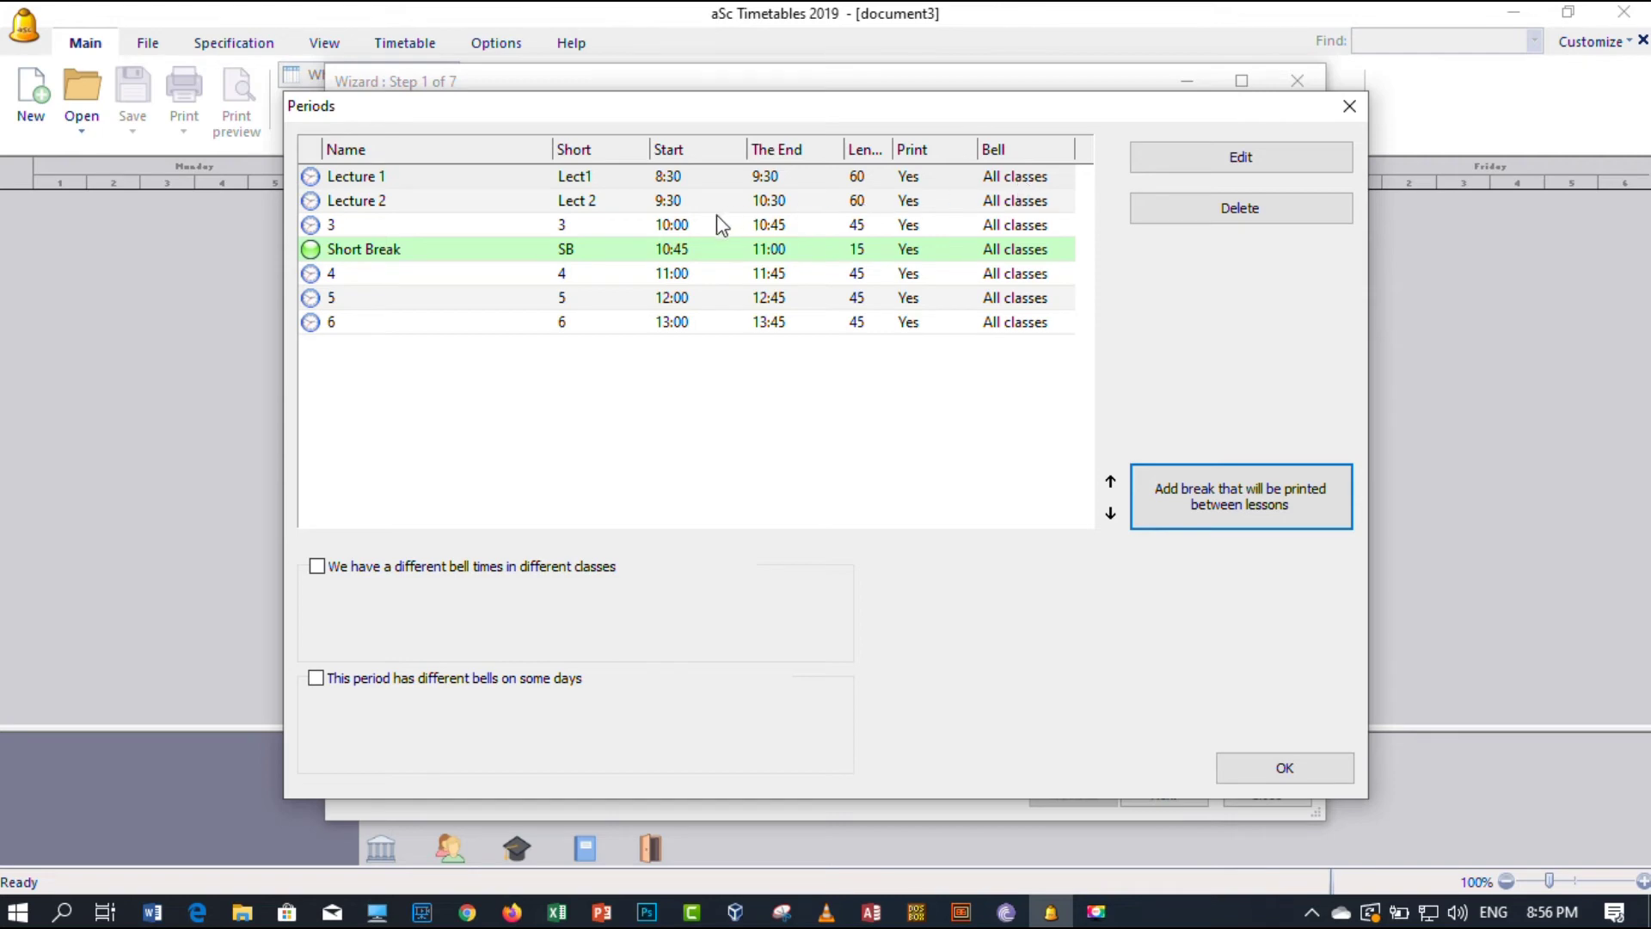
Step: Try to choose which classes Bells 1 is valid for, and turn different bell times per class back off
click(318, 566)
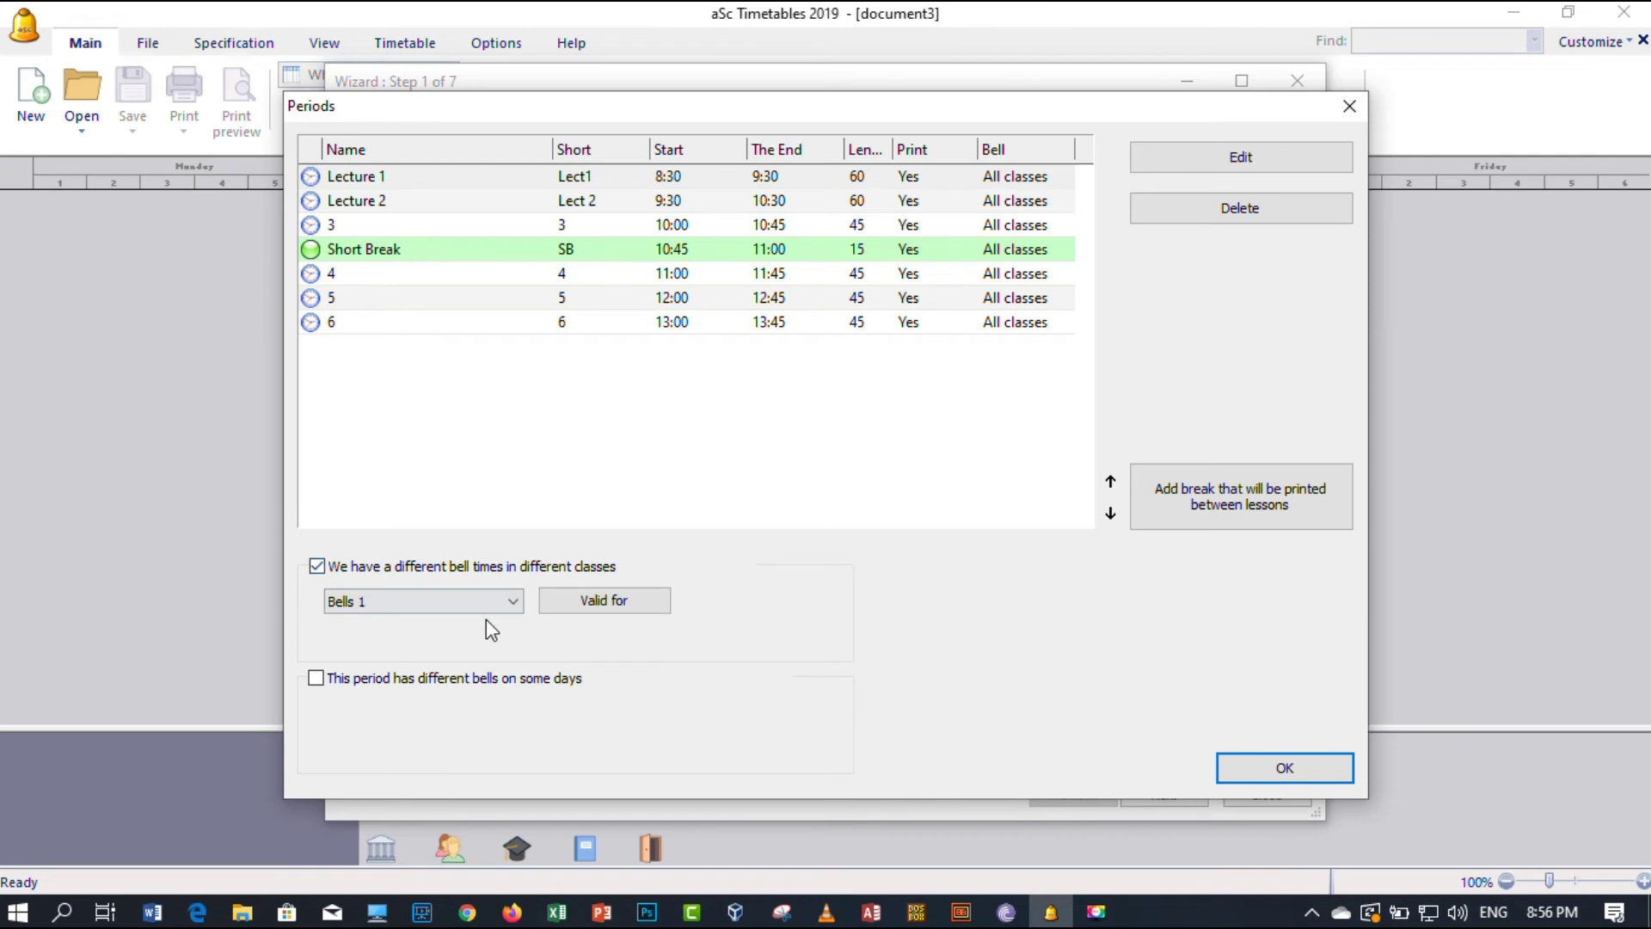
click(518, 606)
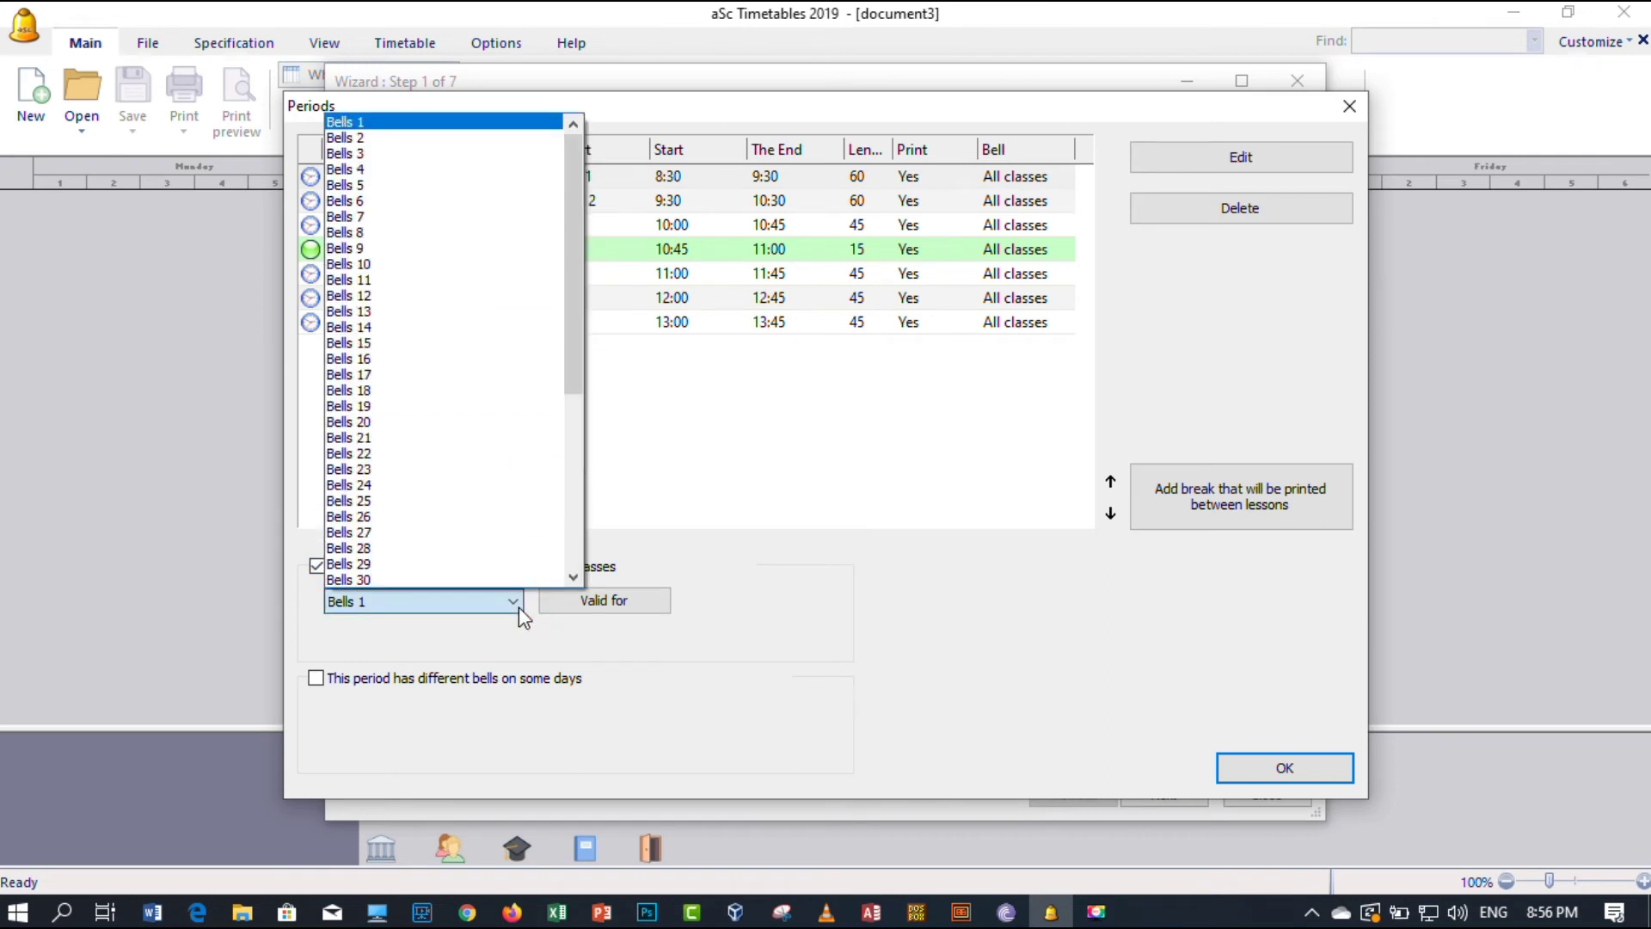
click(519, 607)
click(602, 601)
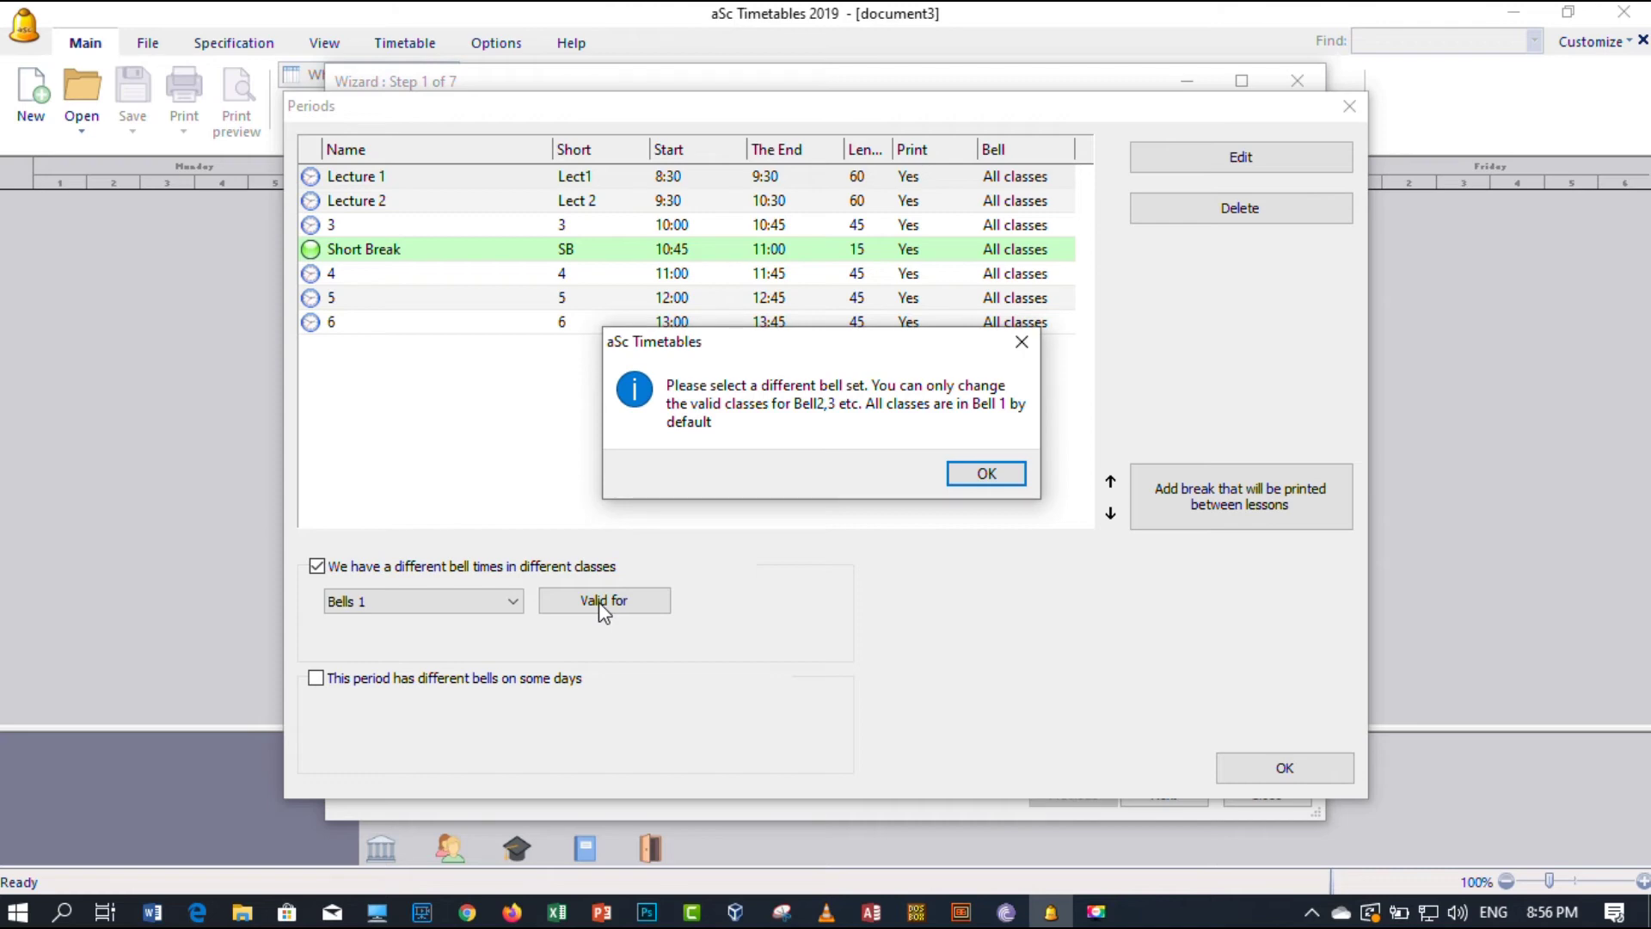
click(1021, 342)
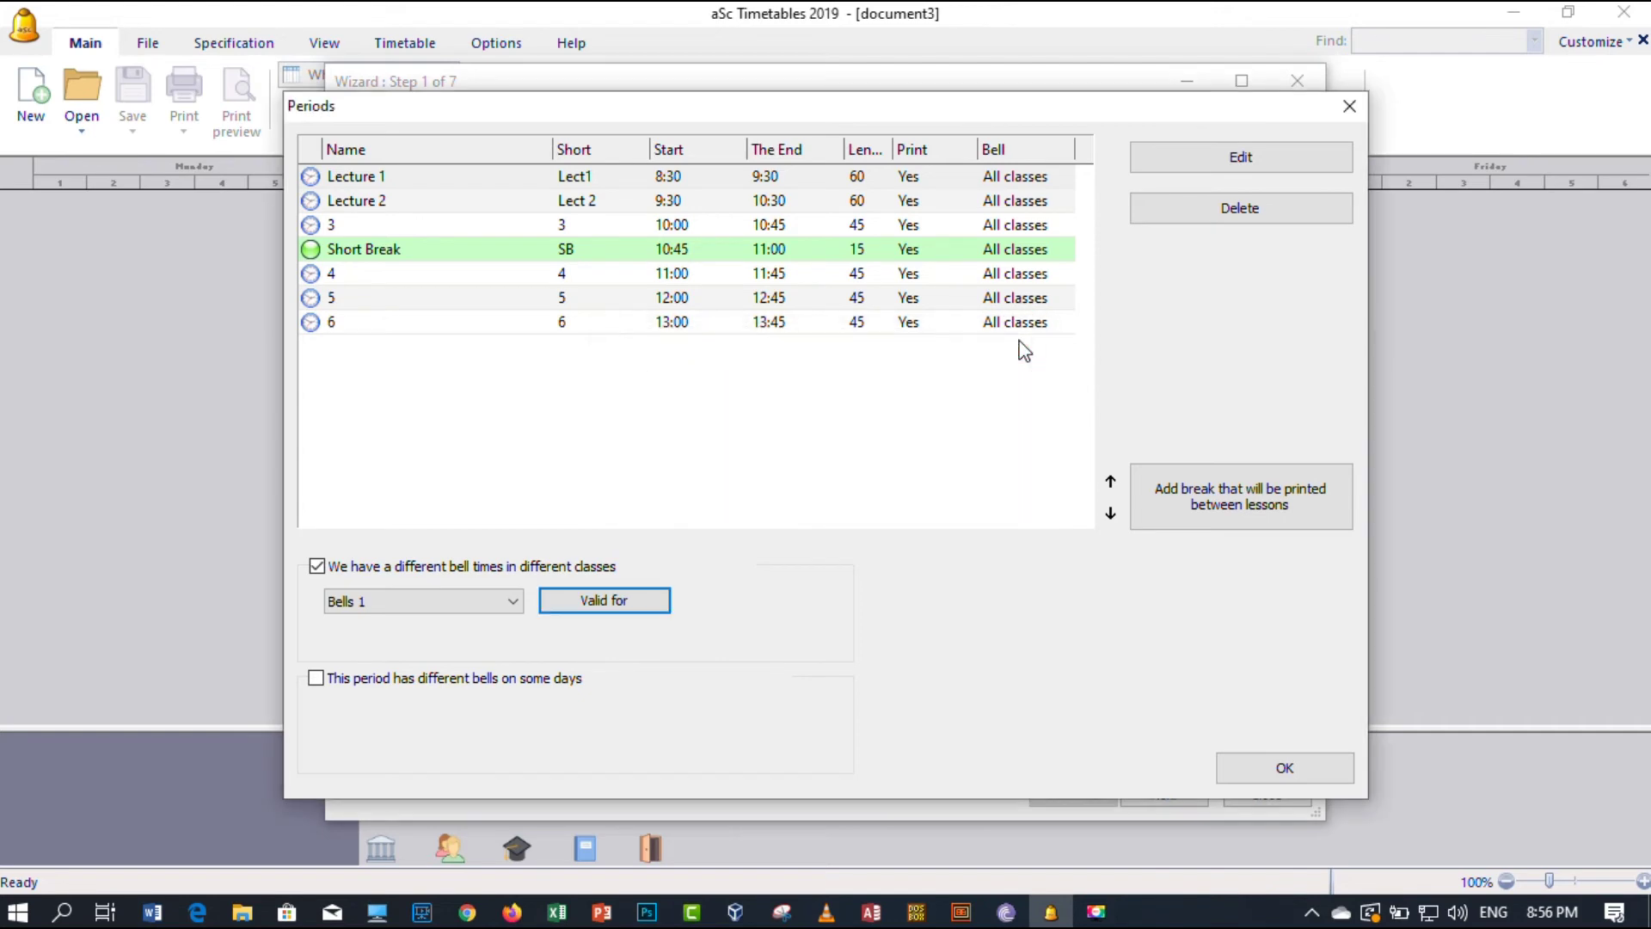
click(317, 567)
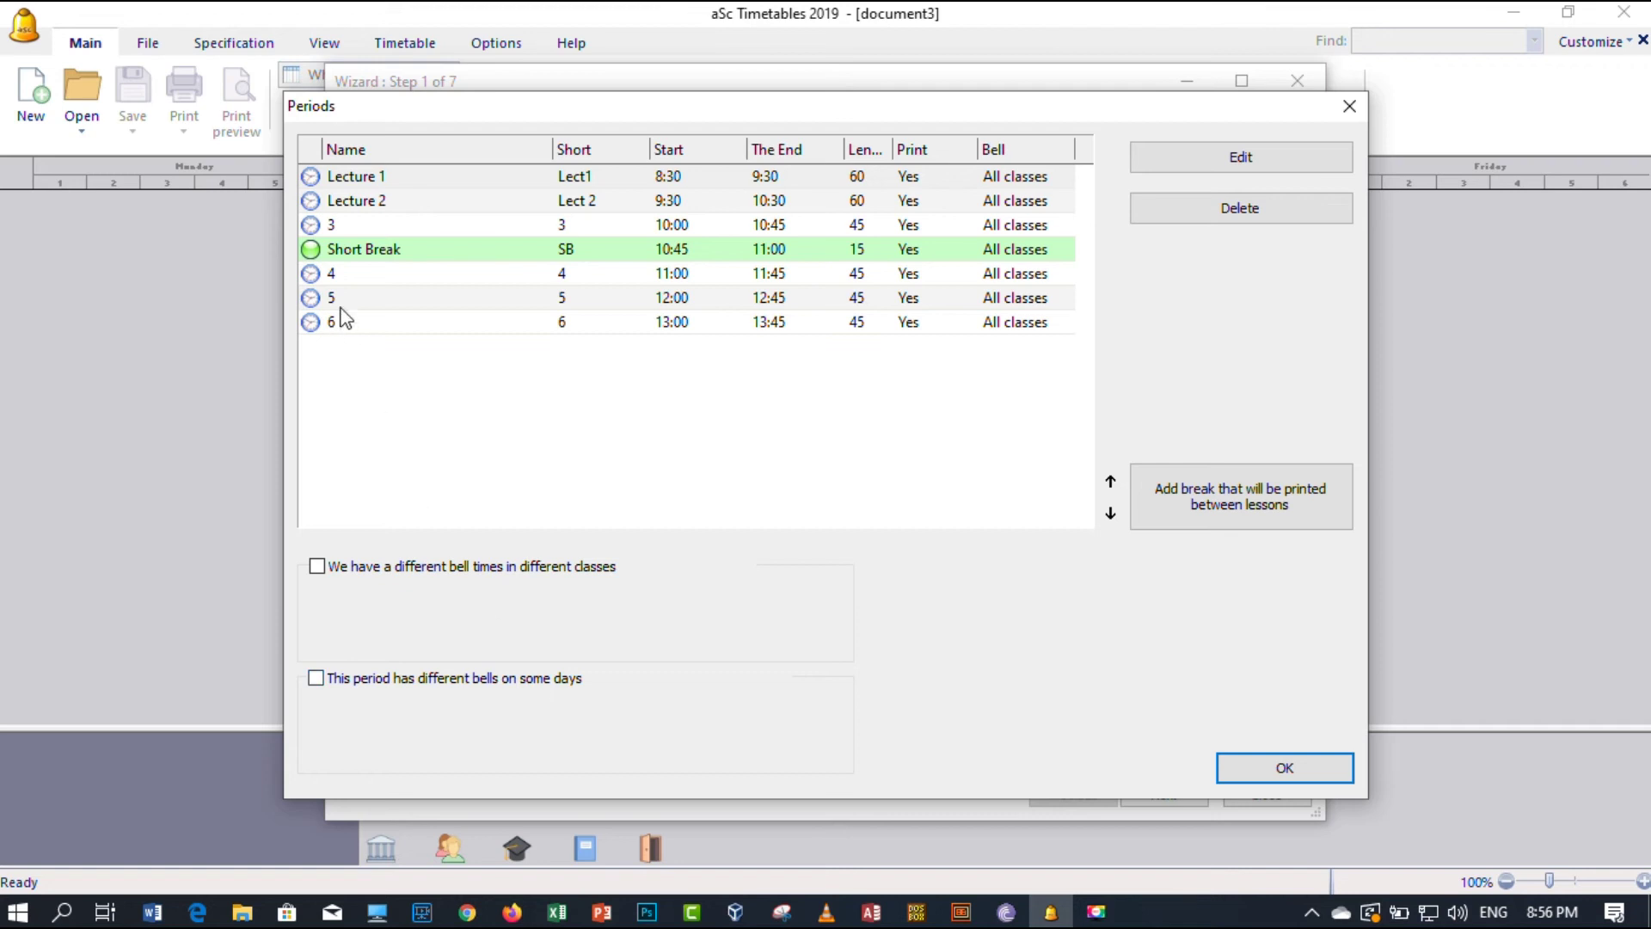
Step: Confirm the list of periods and return to the first wizard page
click(357, 282)
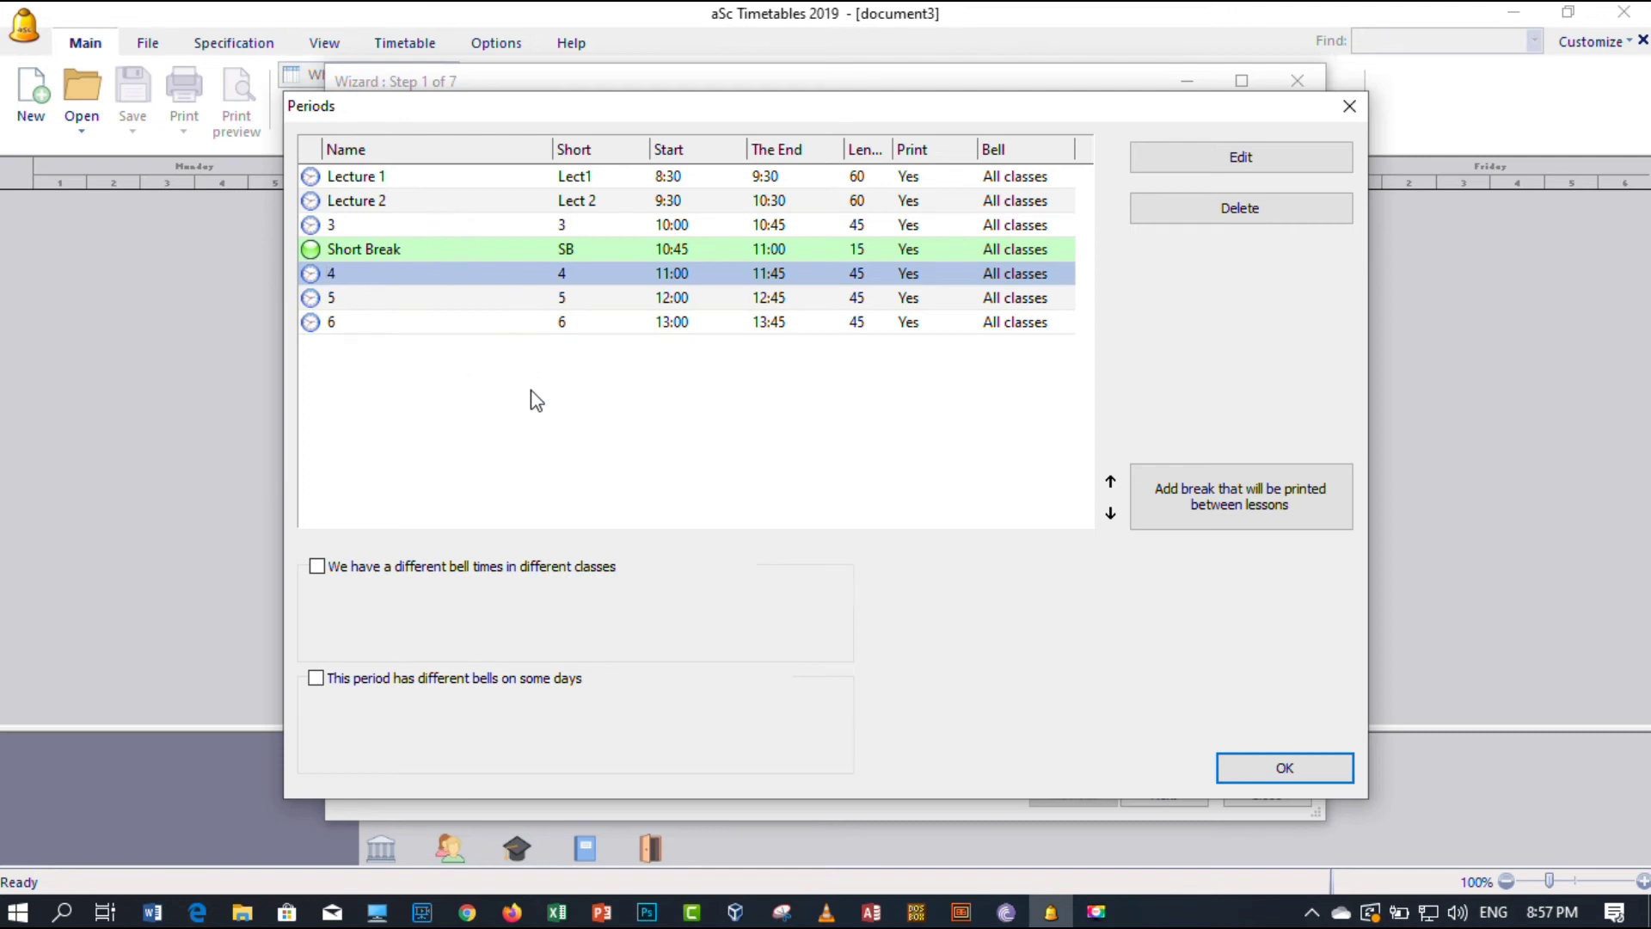
click(1277, 768)
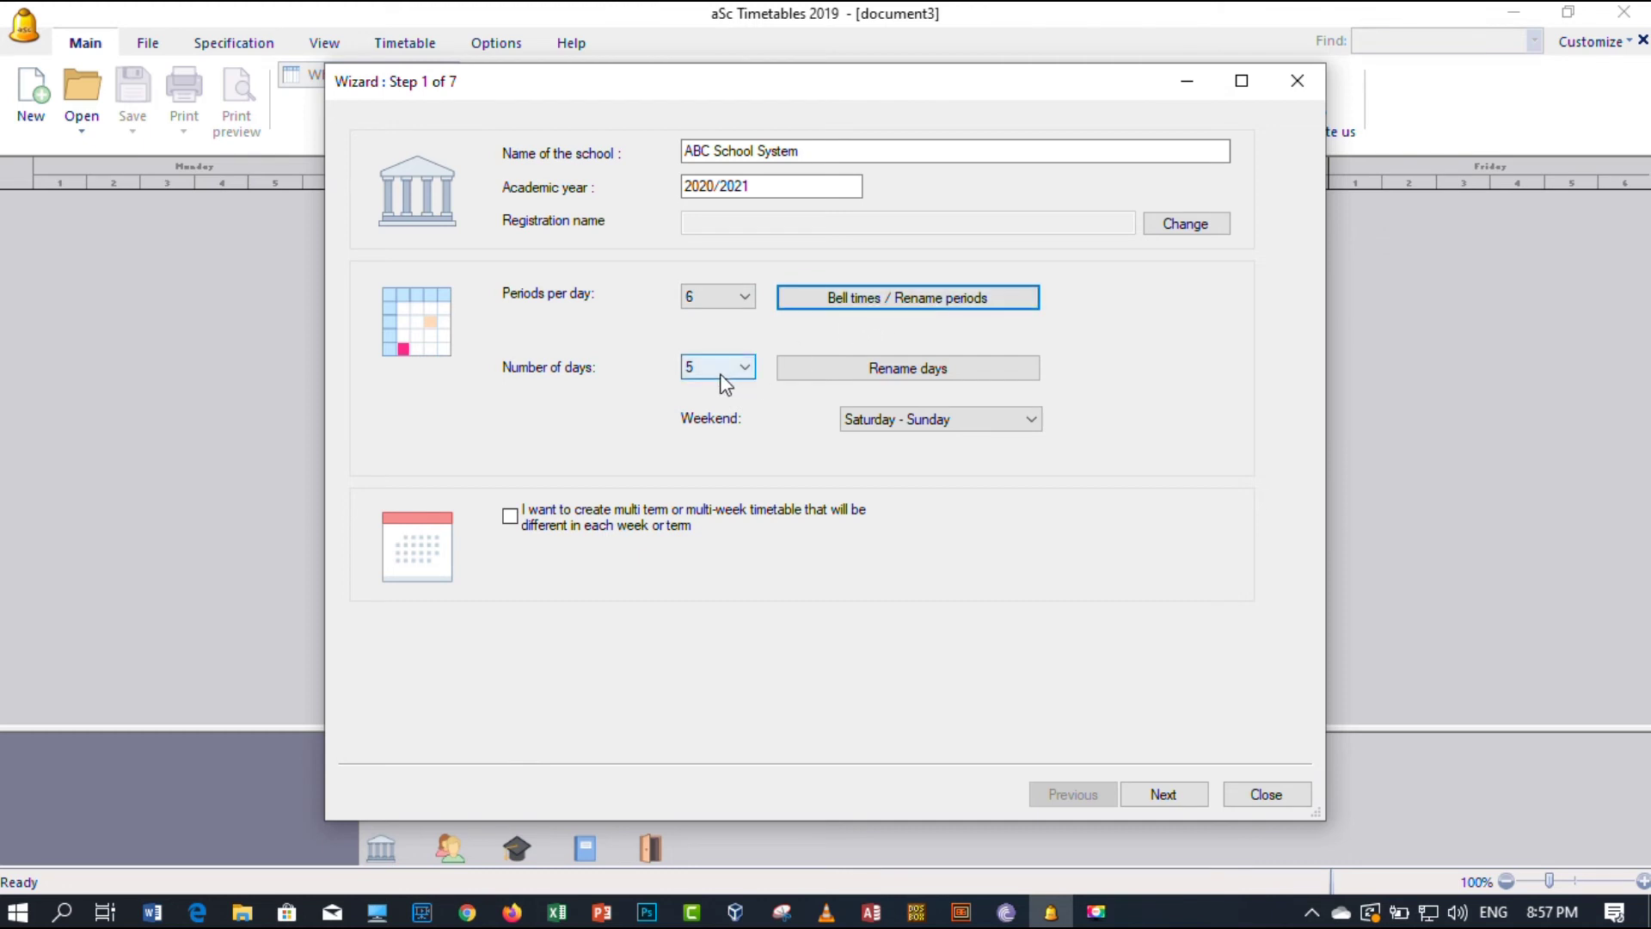
Step: Set the number of days in the timetable to 6 and confirm the change
click(742, 370)
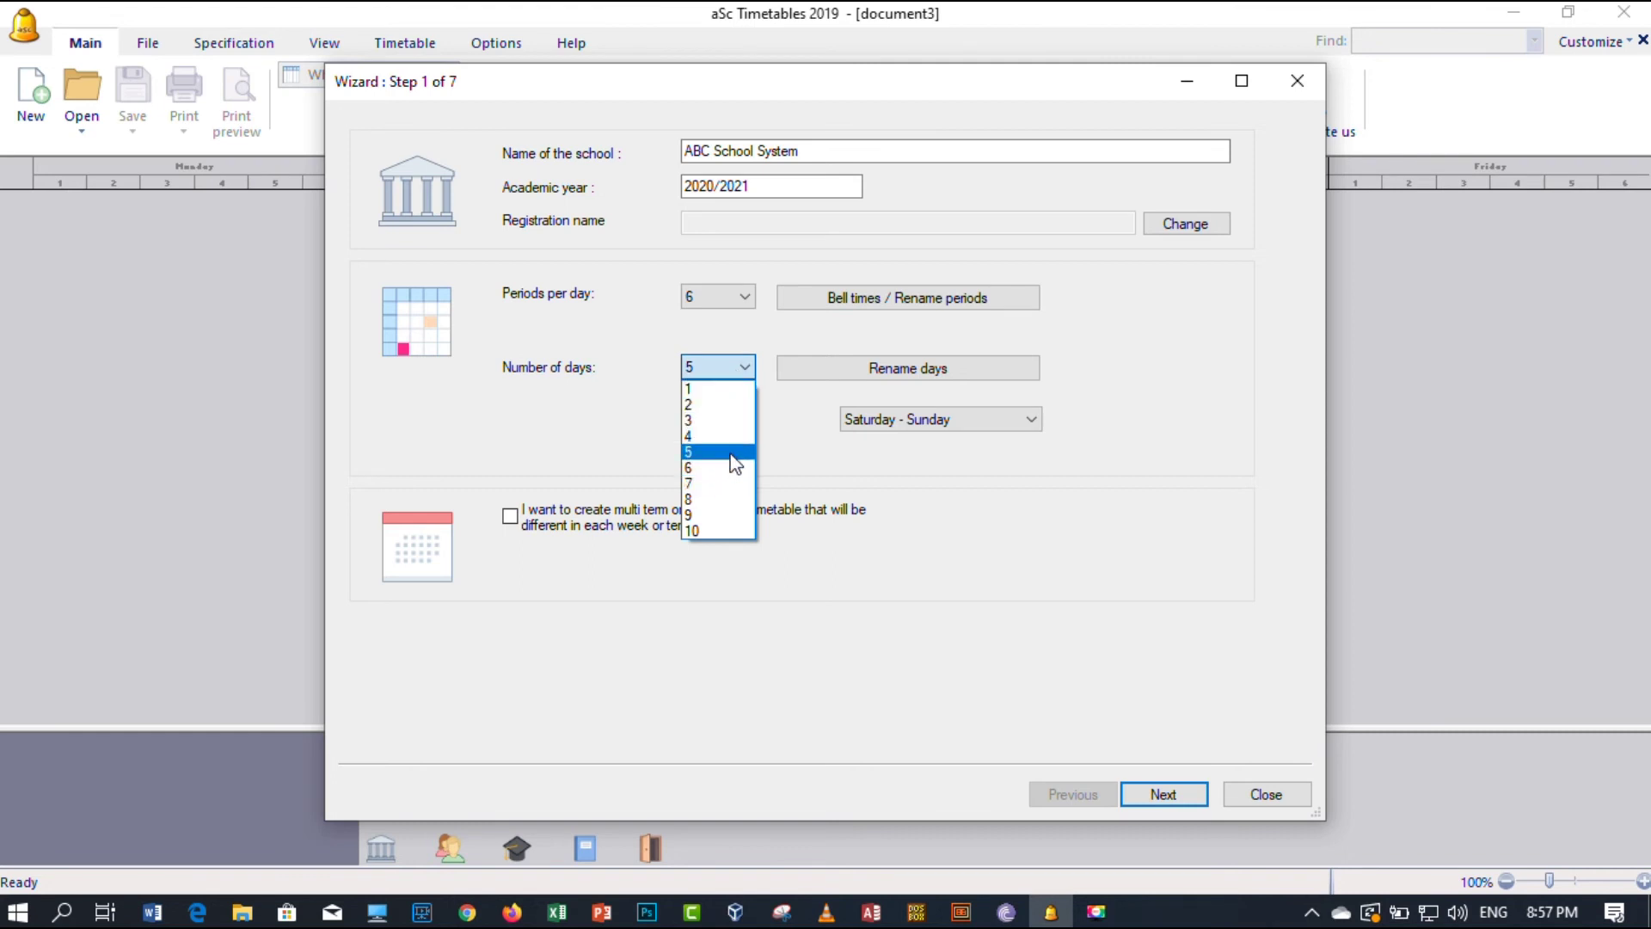
click(737, 472)
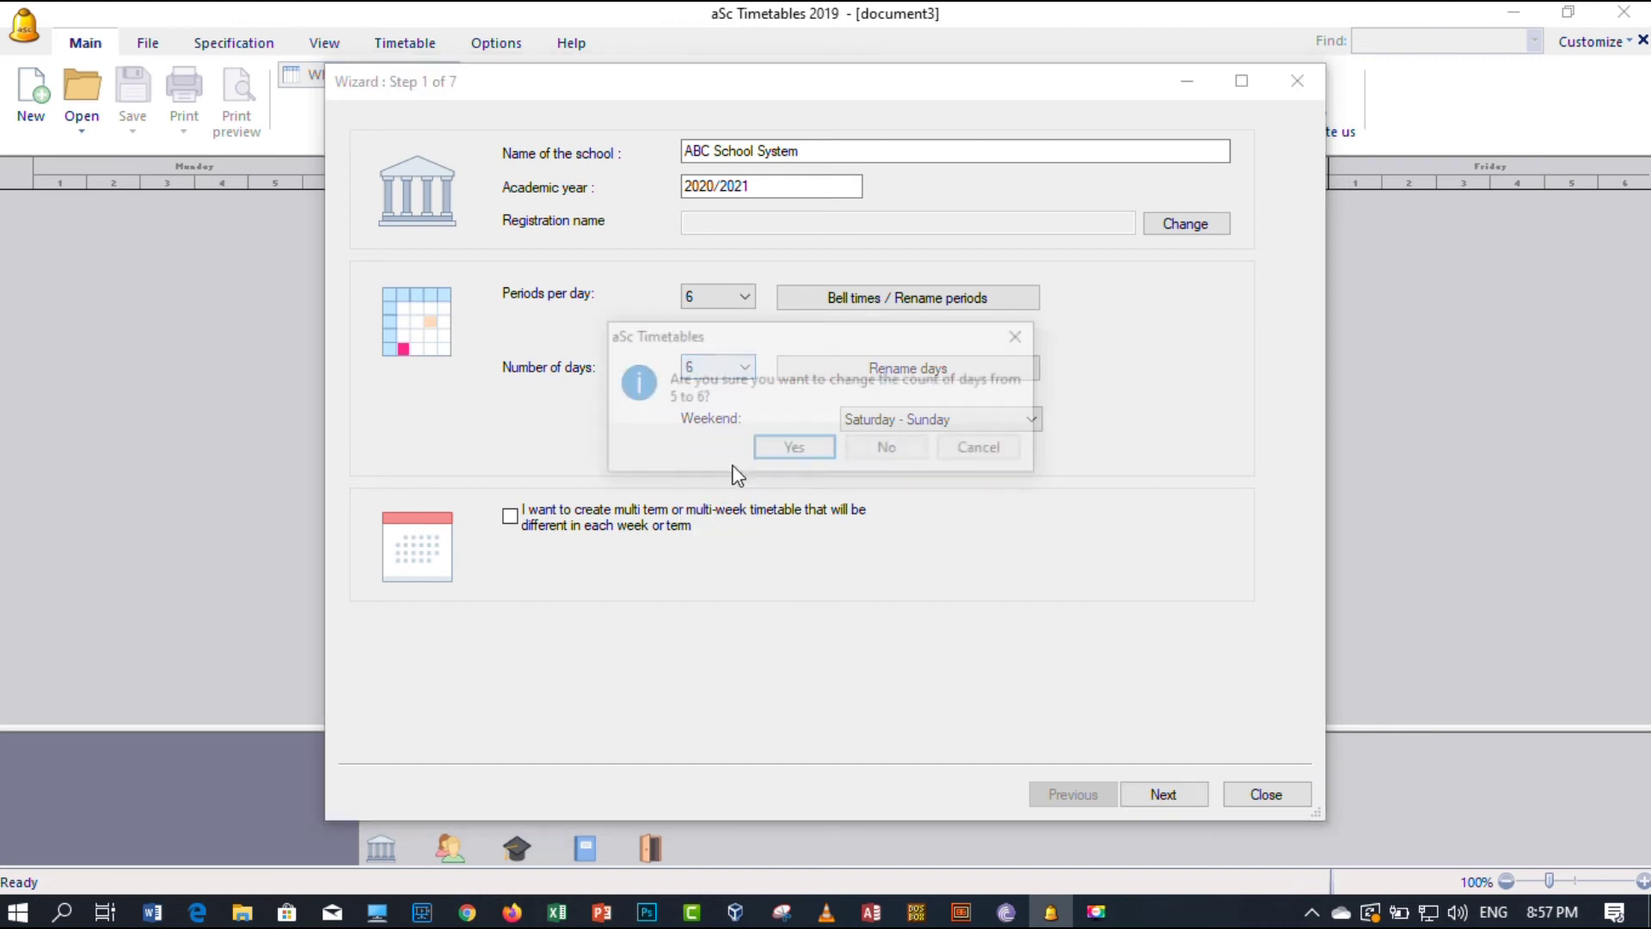
click(793, 449)
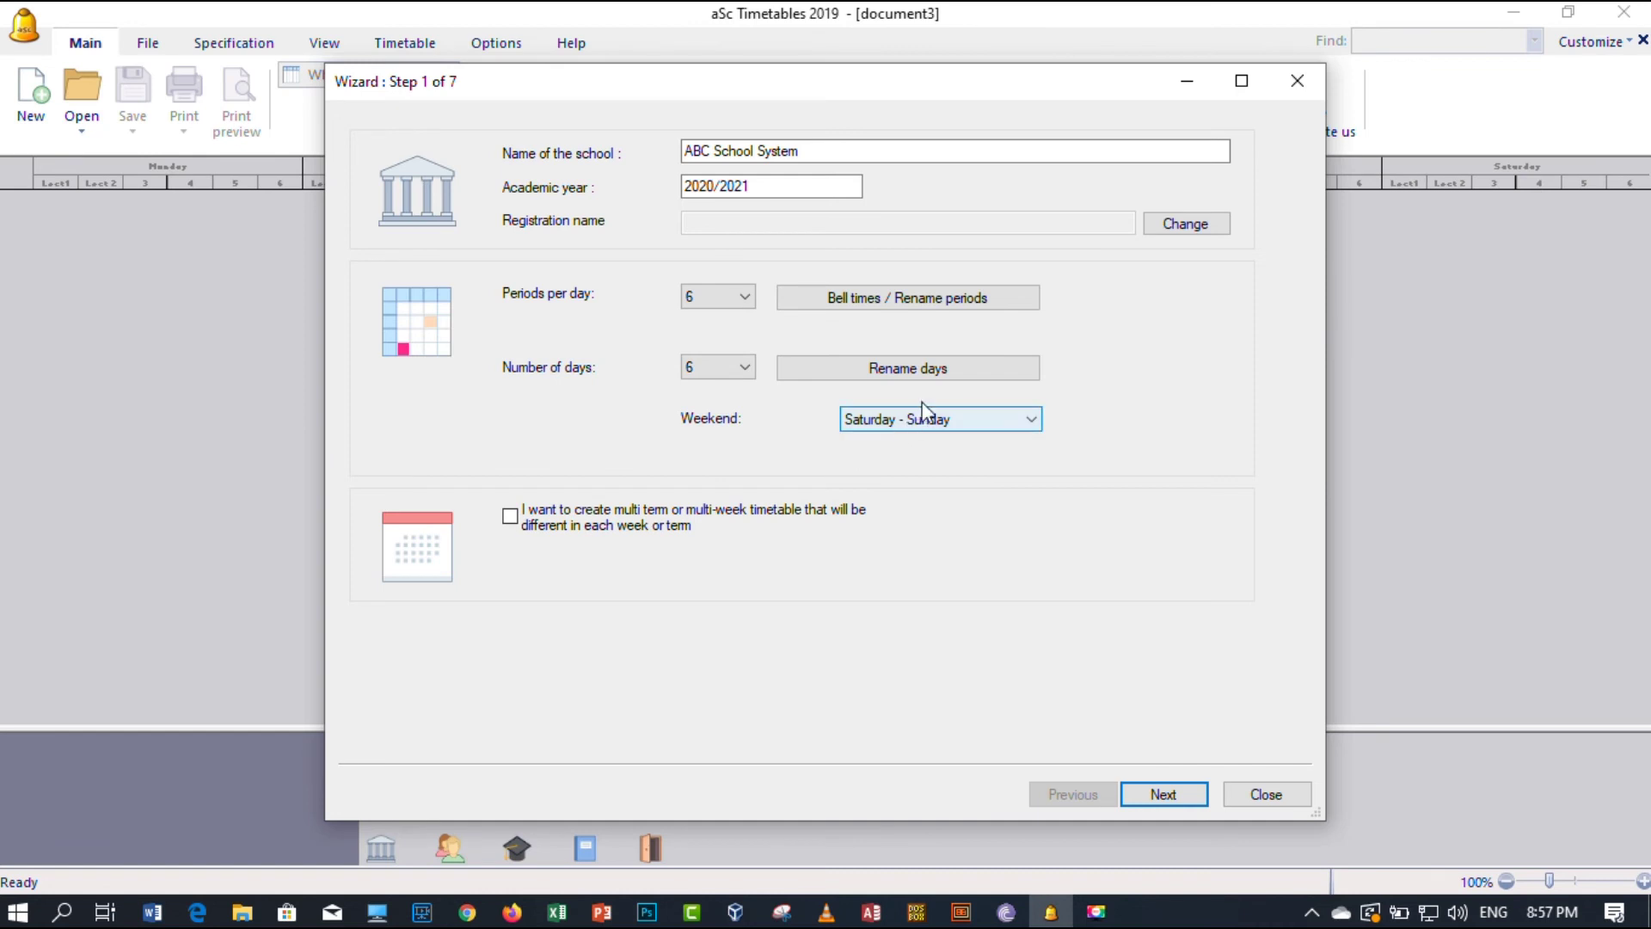
Step: Review the list of day names and the weekend choices, keeping Saturday - Sunday
click(946, 387)
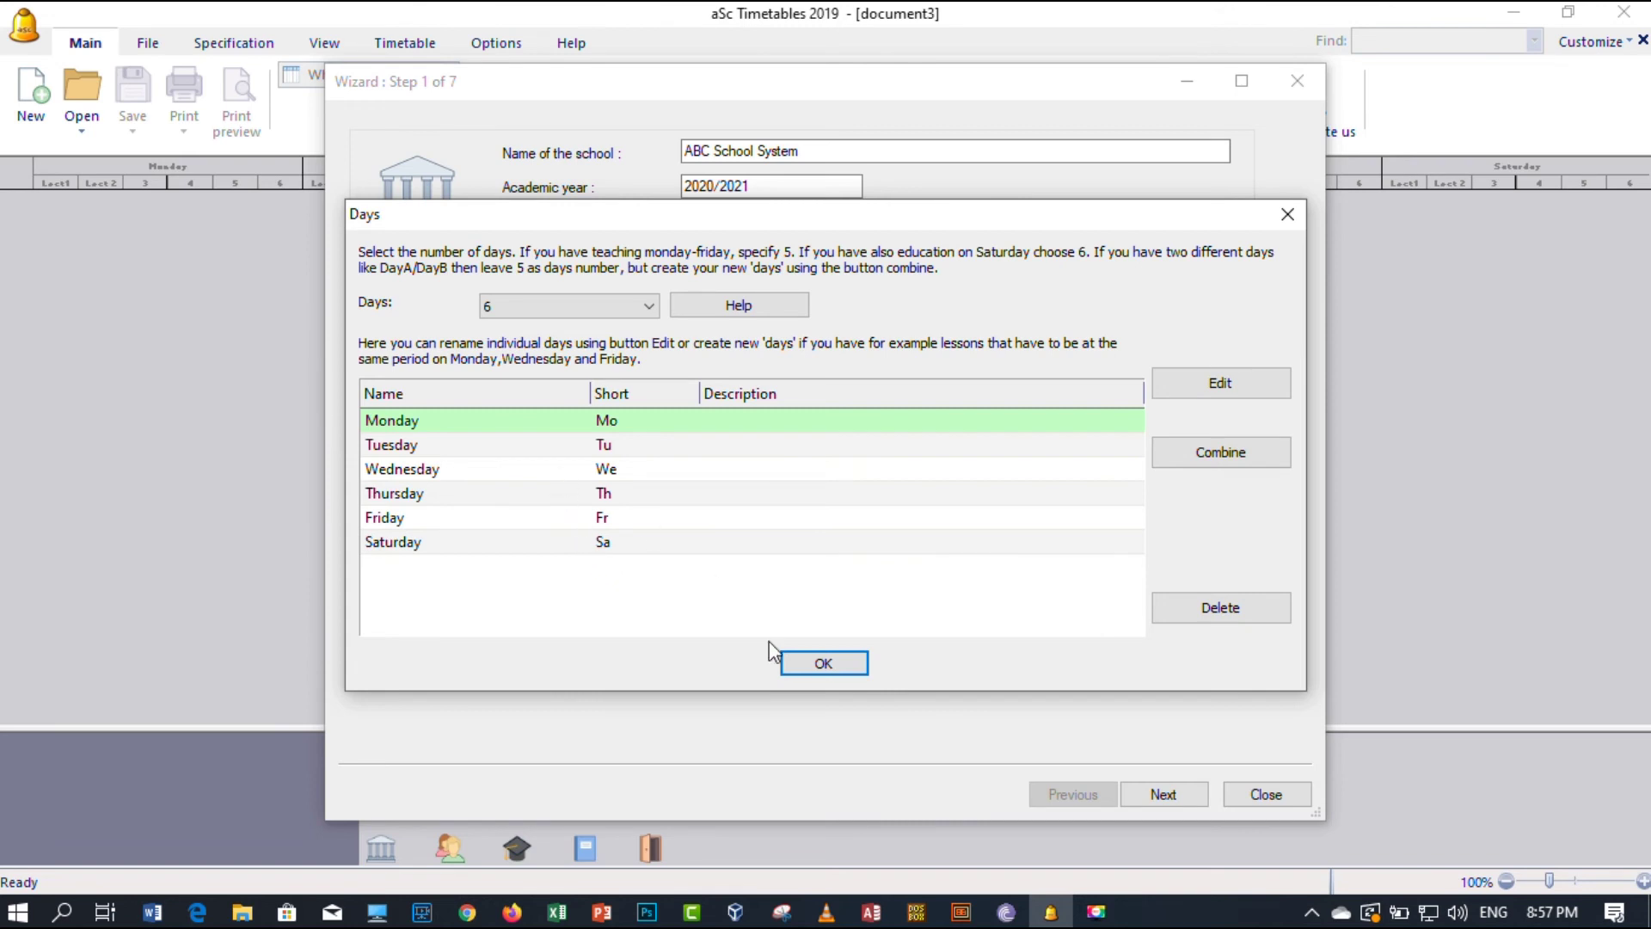
click(804, 663)
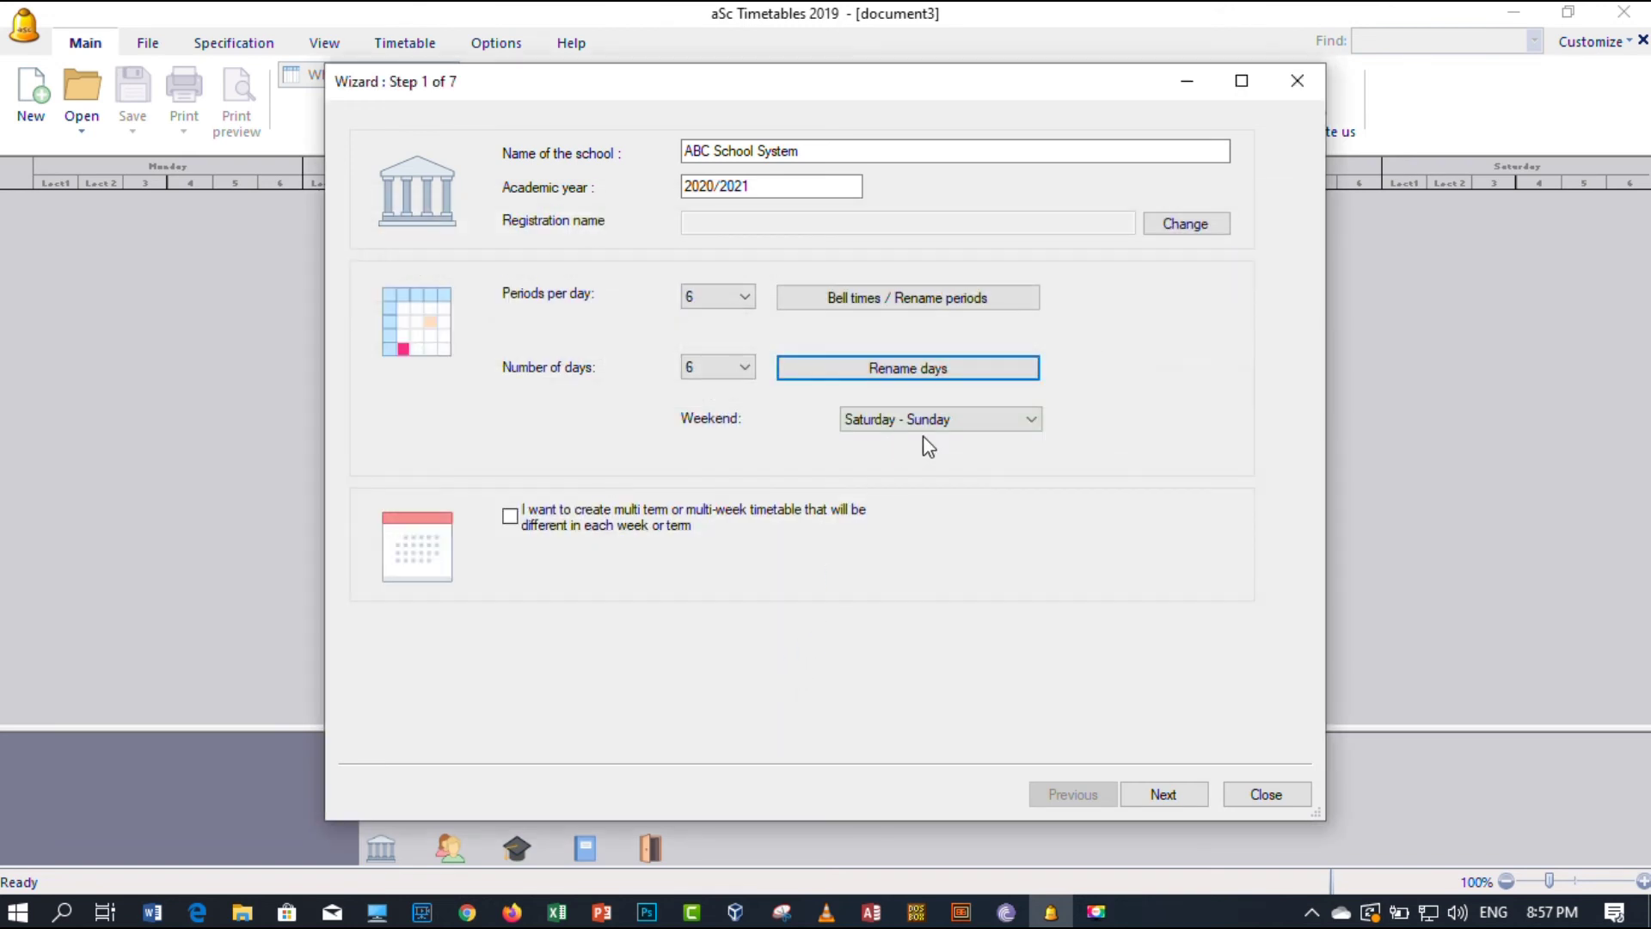
click(972, 423)
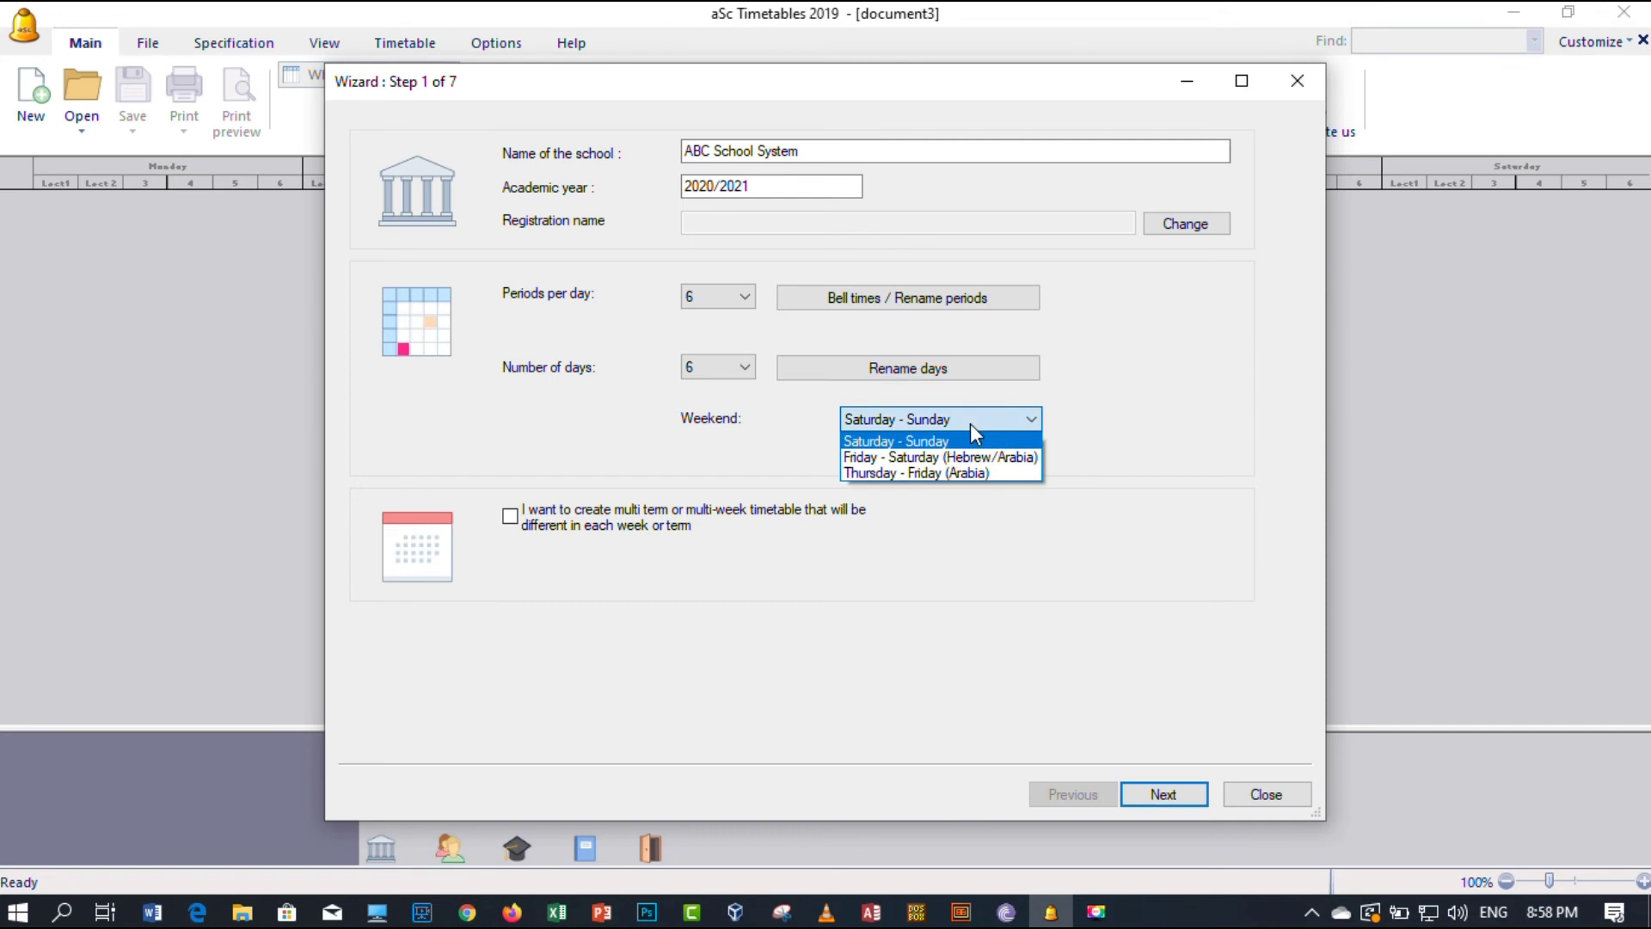
click(929, 443)
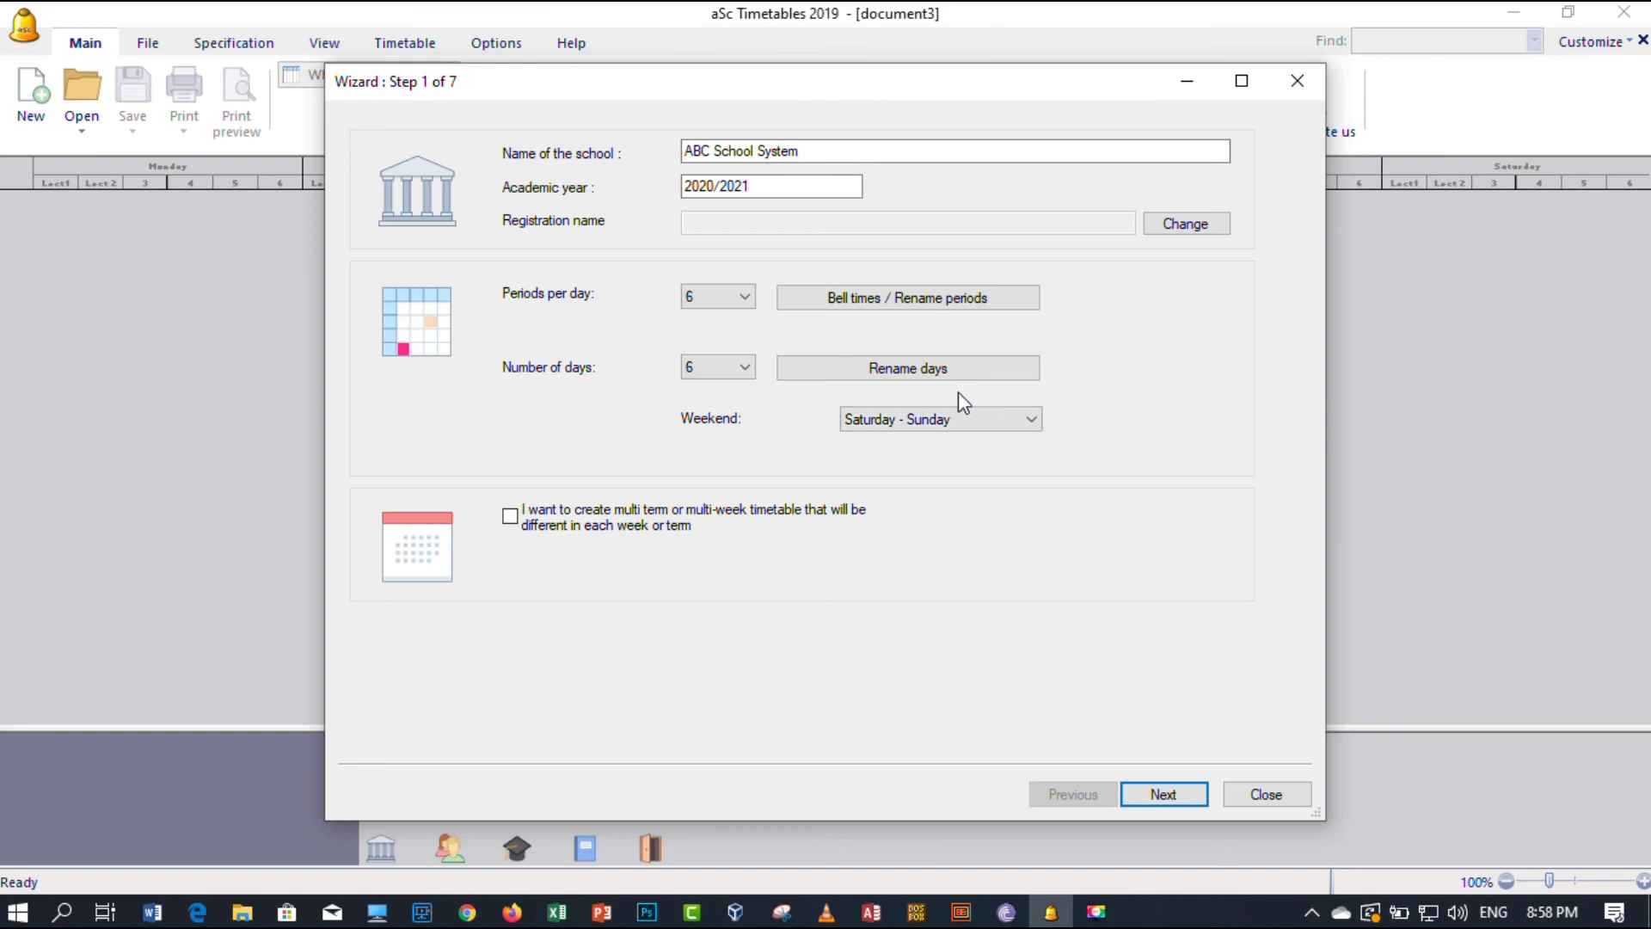
Step: In the day renaming settings, try 4 days, settle on 5 days, and confirm the day list
click(939, 369)
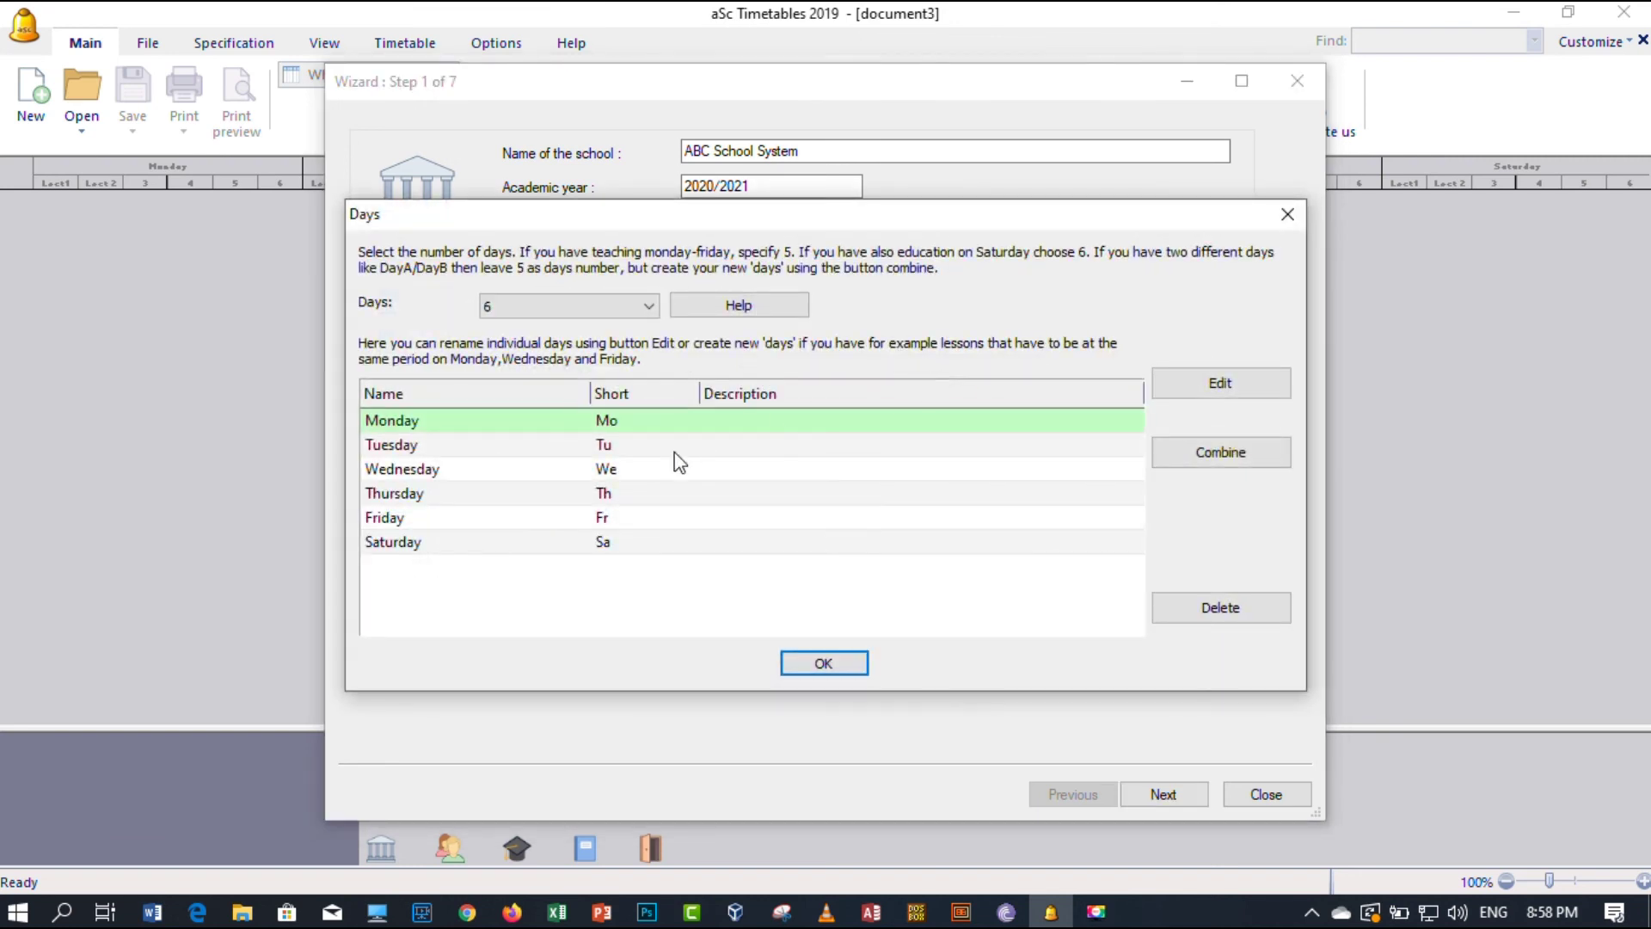
click(648, 306)
click(591, 376)
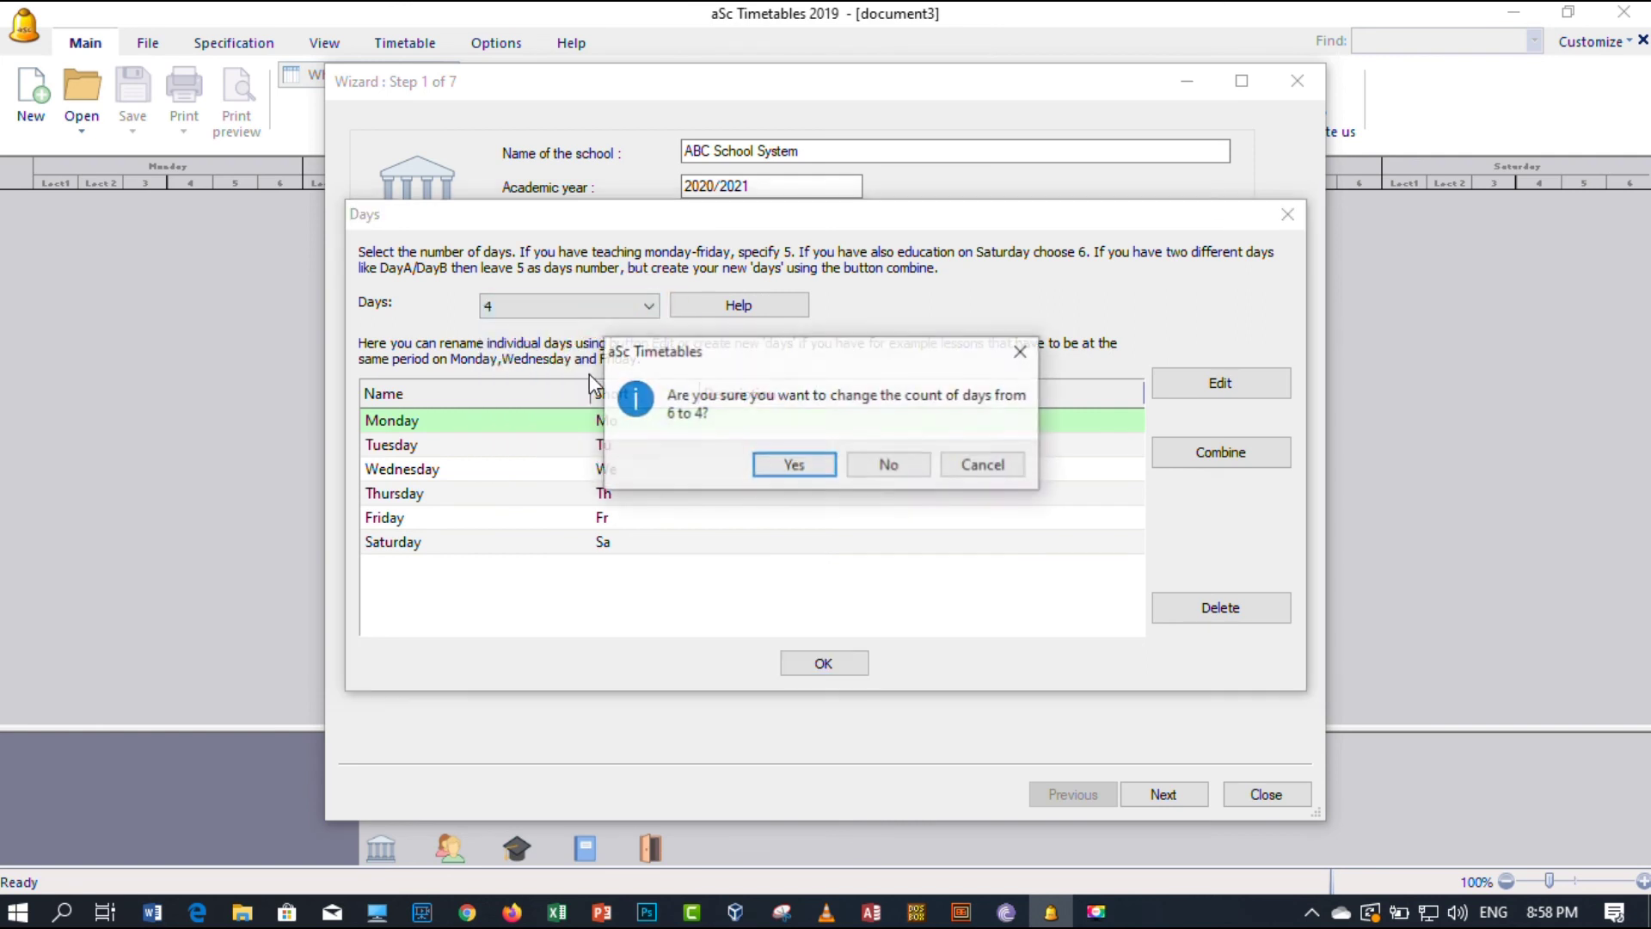
click(785, 469)
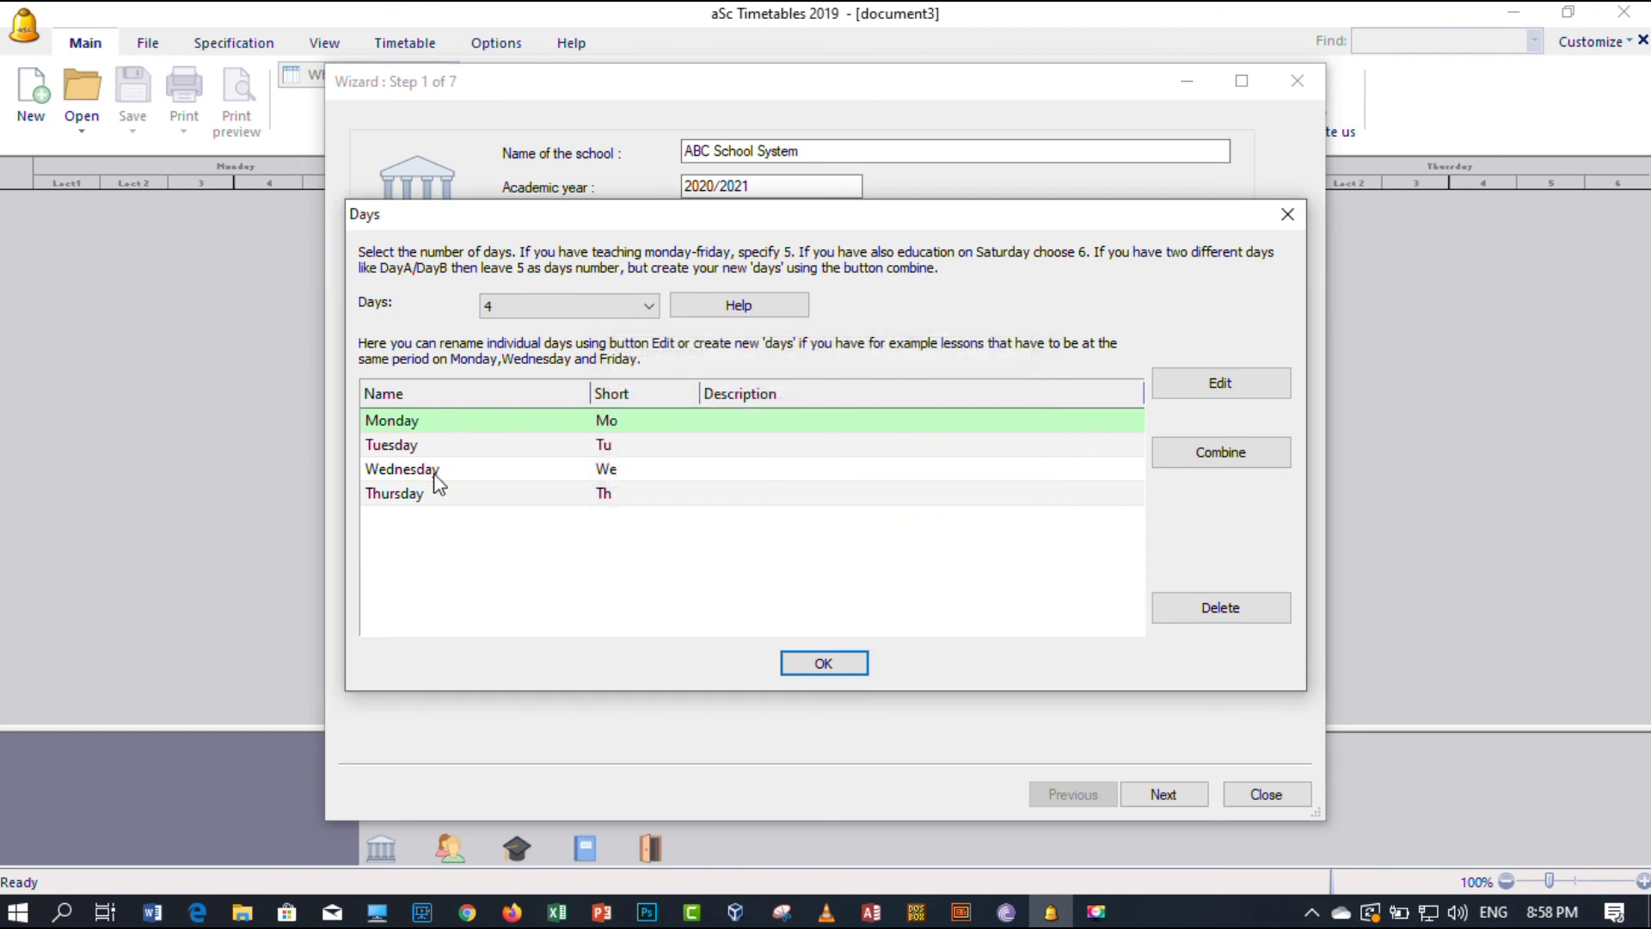
click(612, 306)
click(602, 391)
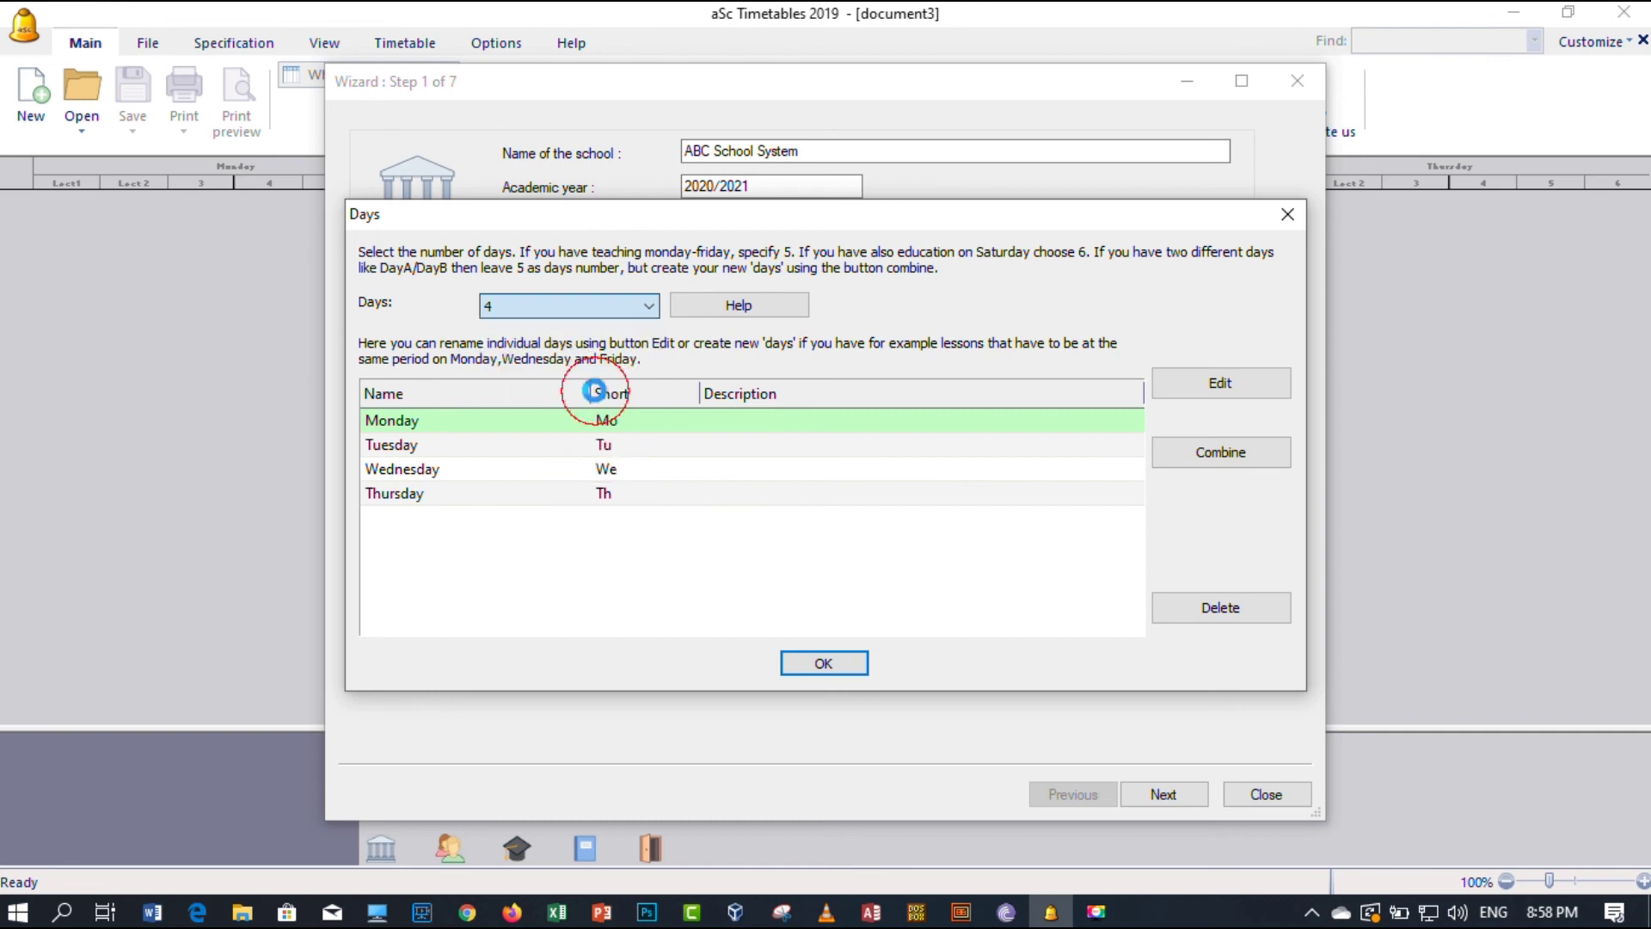
click(804, 468)
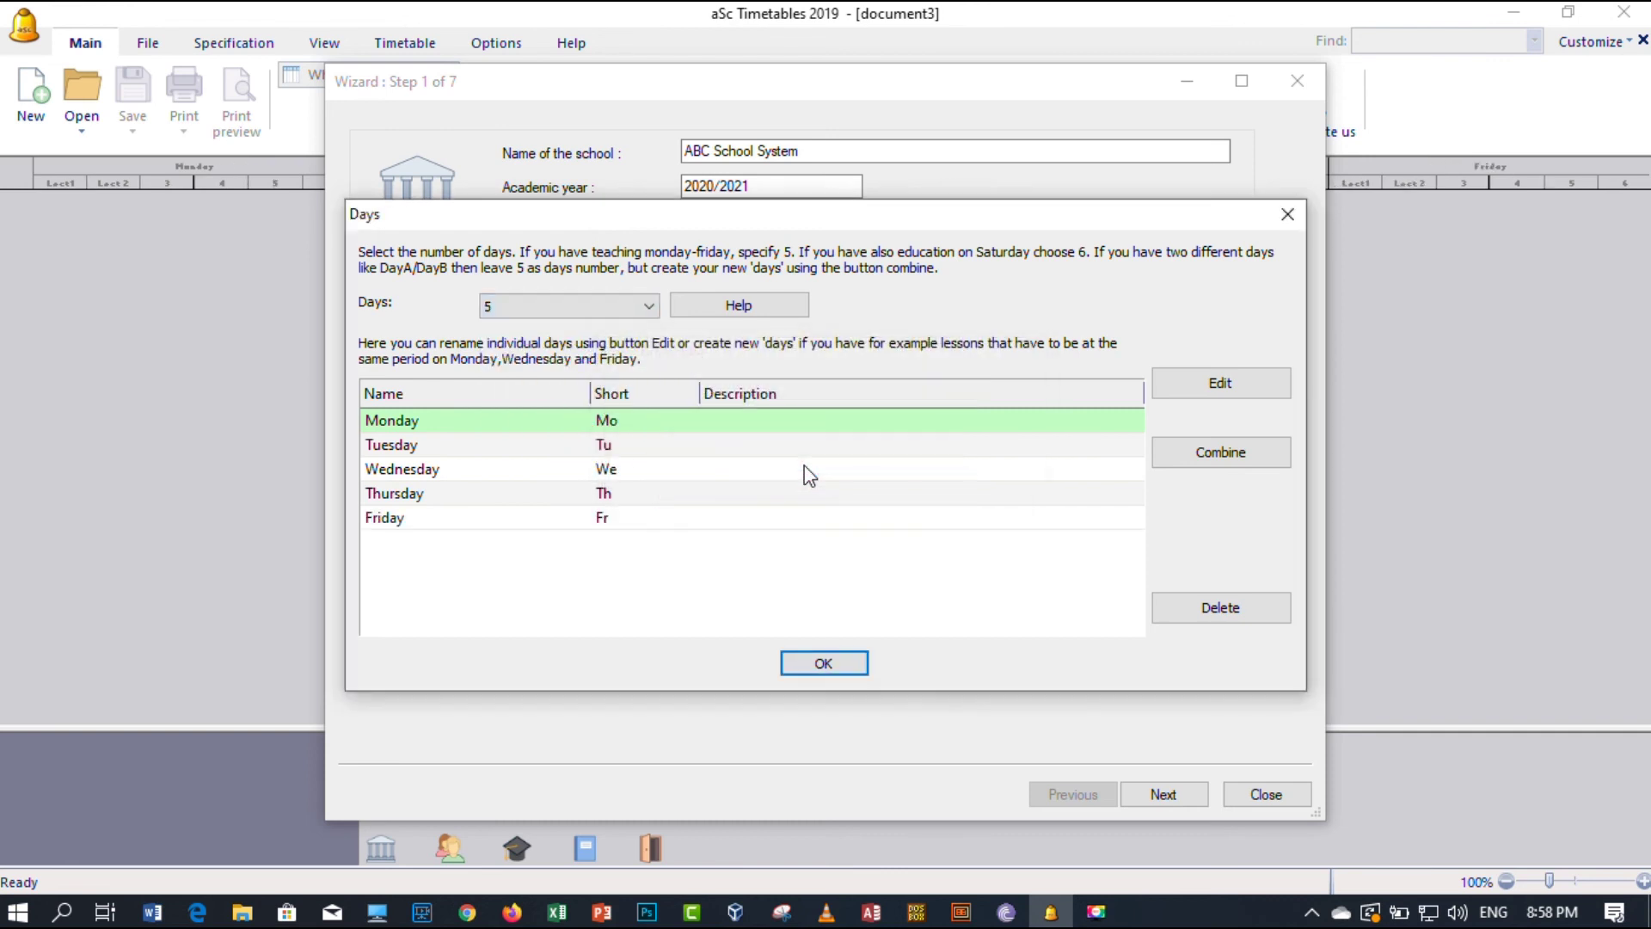
click(855, 665)
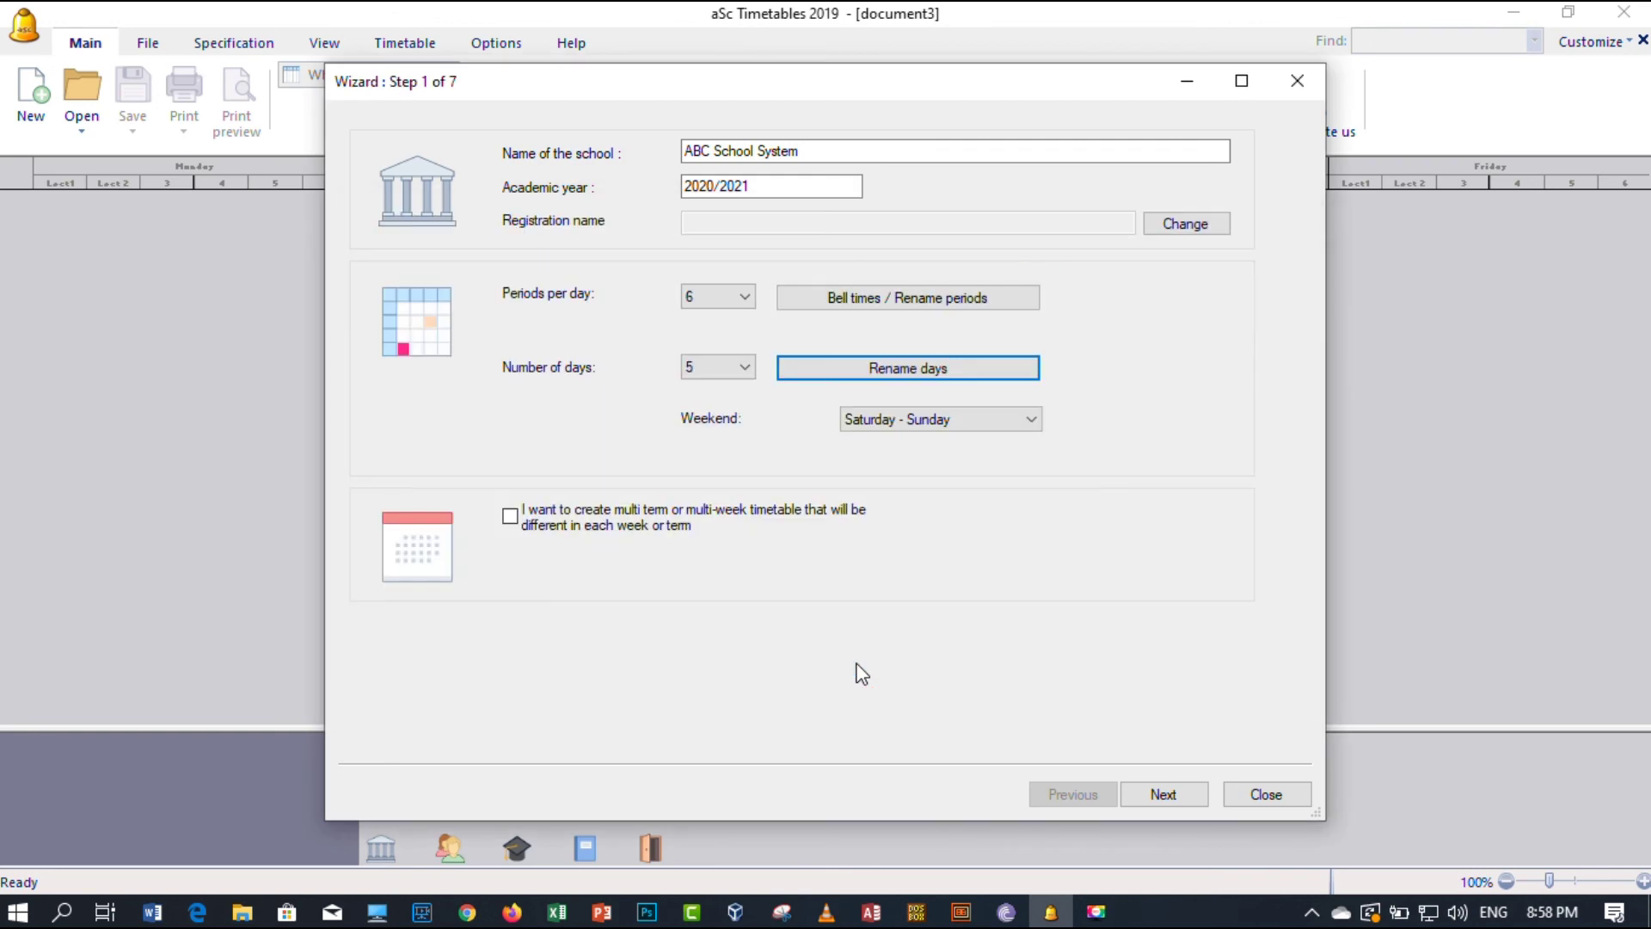
Step: Keep the weekend as Saturday - Sunday and leave the multi-term or multi-week timetable option turned off
click(991, 427)
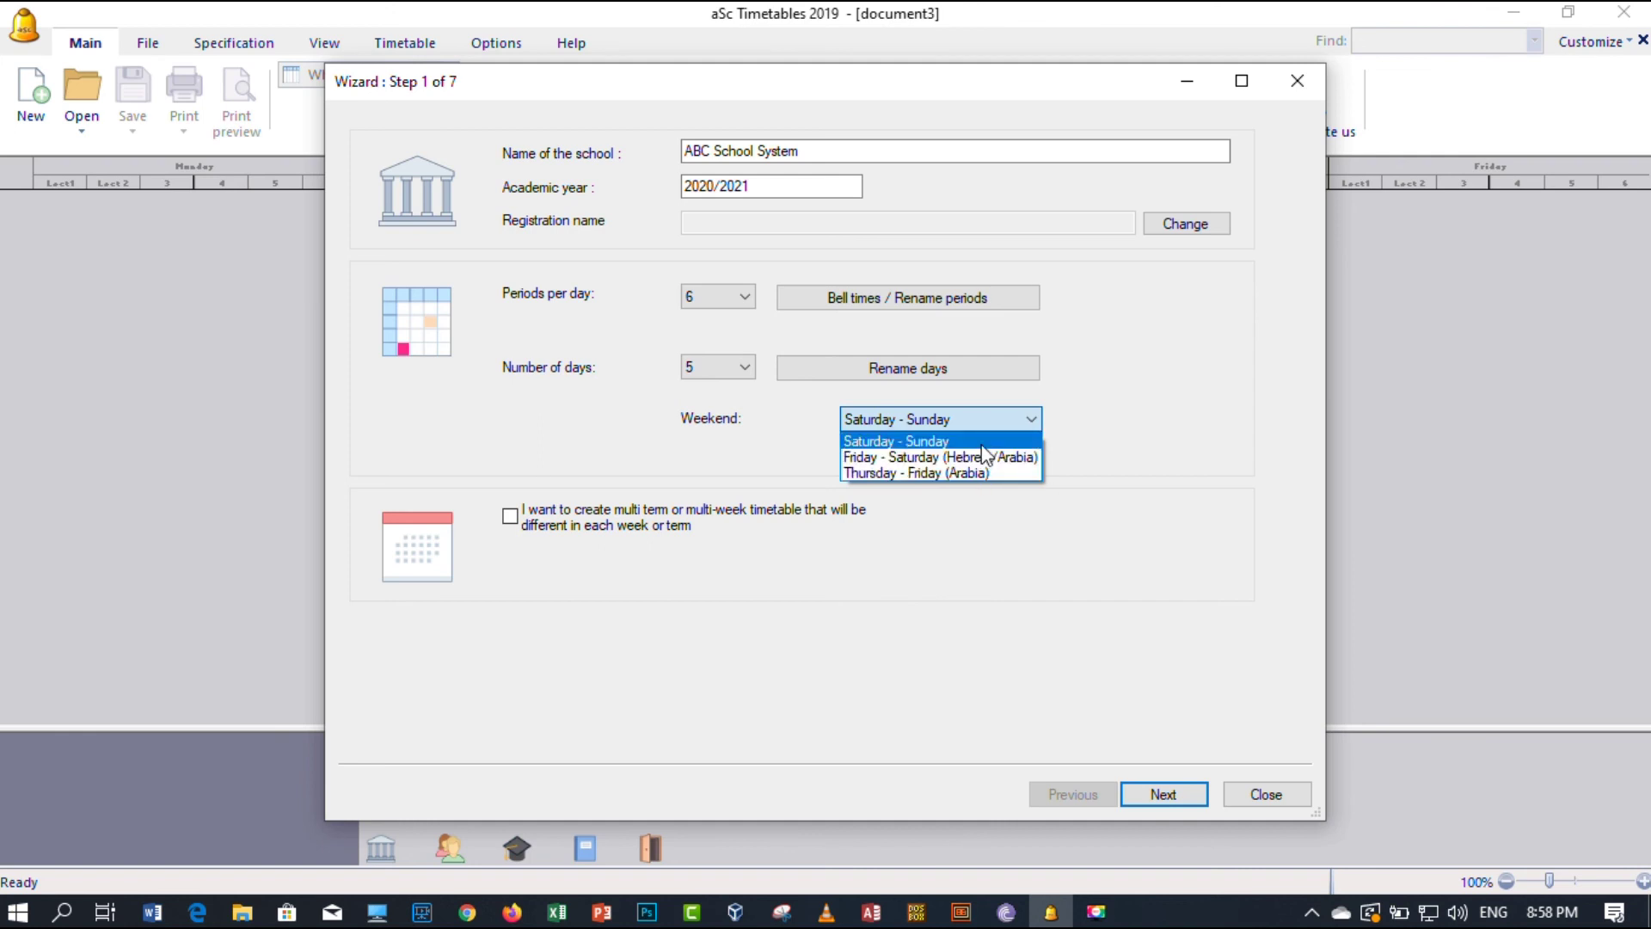
click(934, 442)
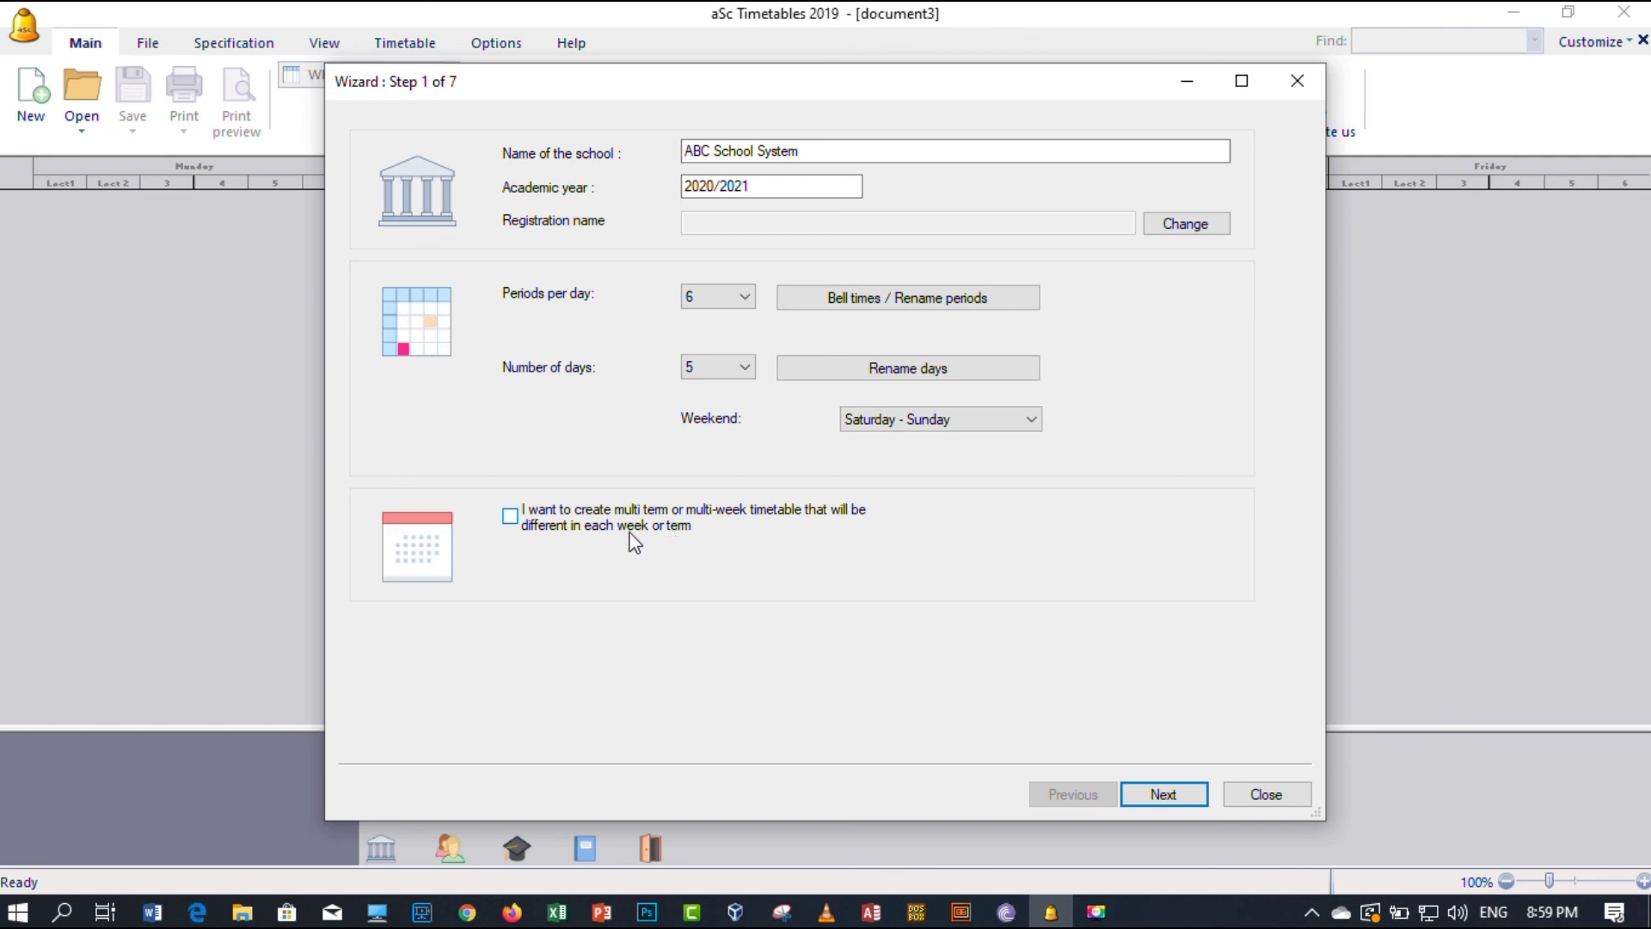
click(510, 516)
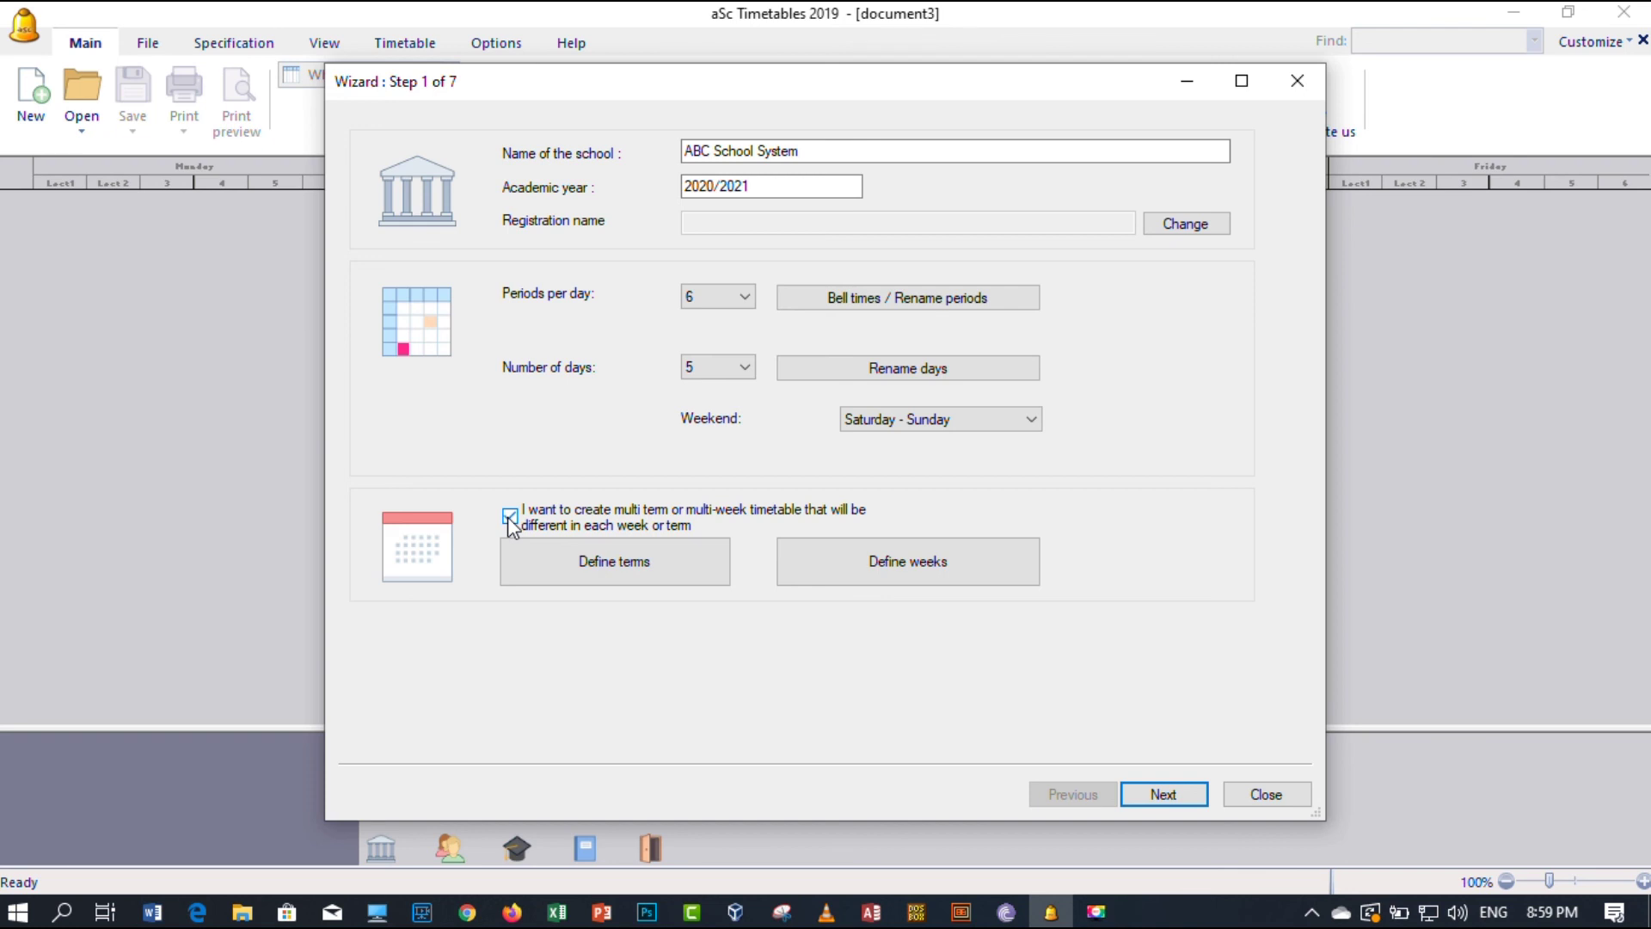
click(510, 516)
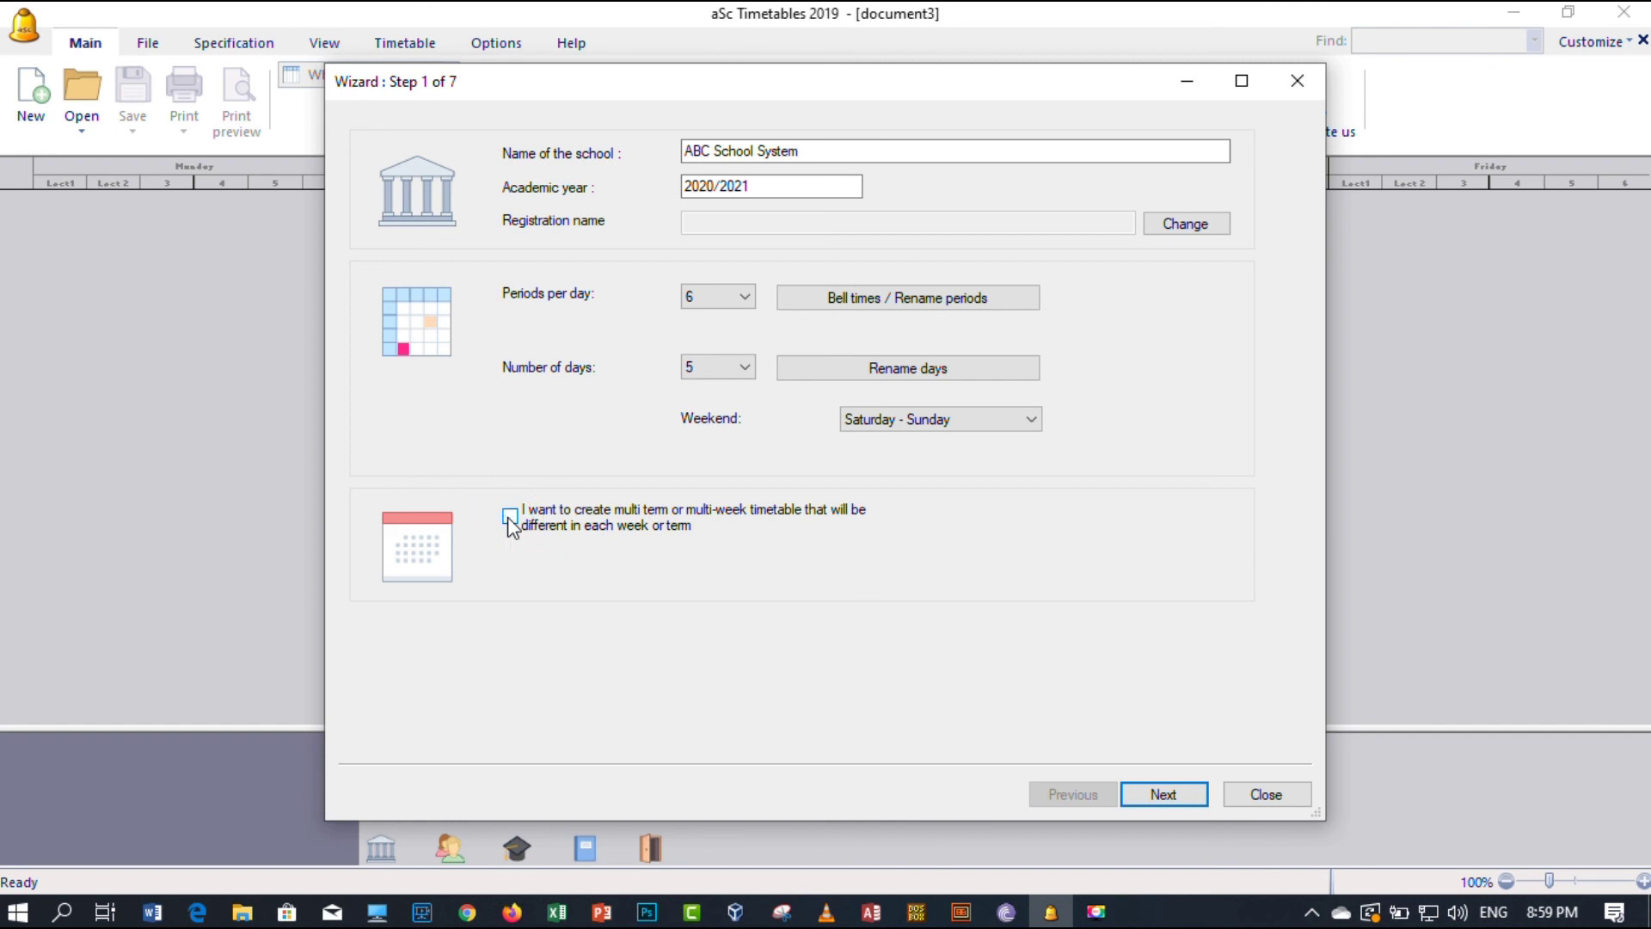